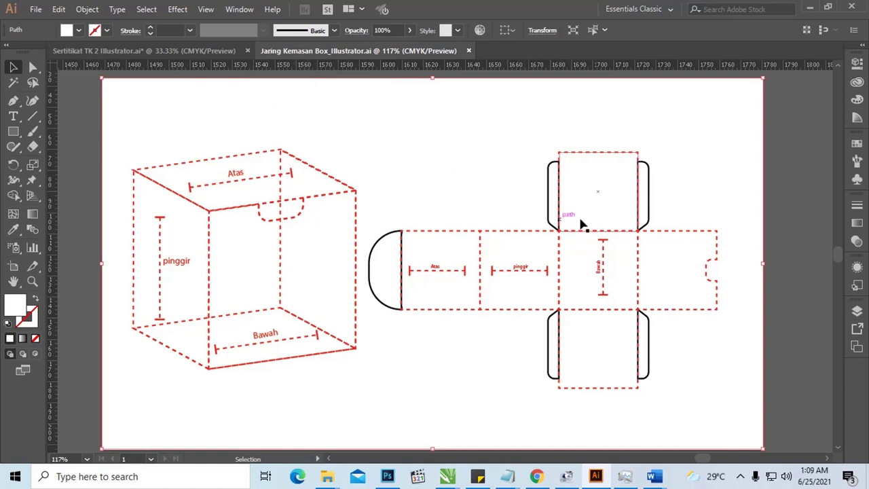
Create a new A4 document, 210 x 297 mm, in CMYK color mode.
left_click(595, 214)
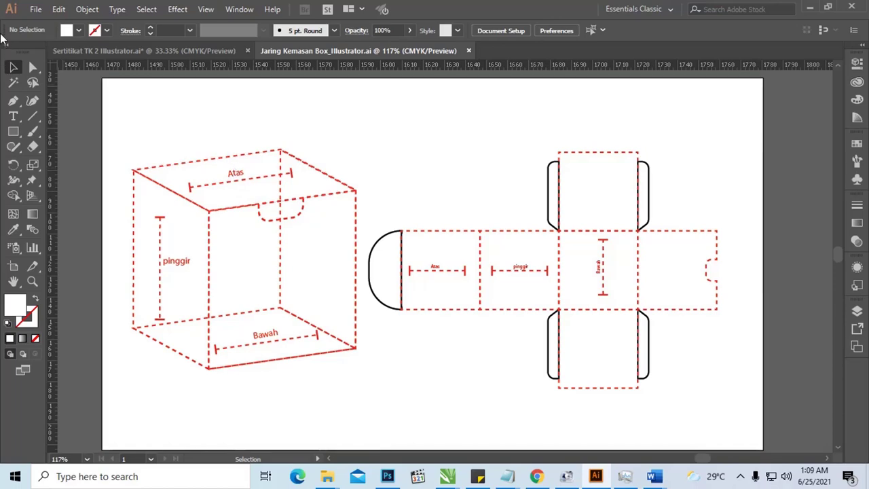
left_click(32, 13)
left_click(29, 21)
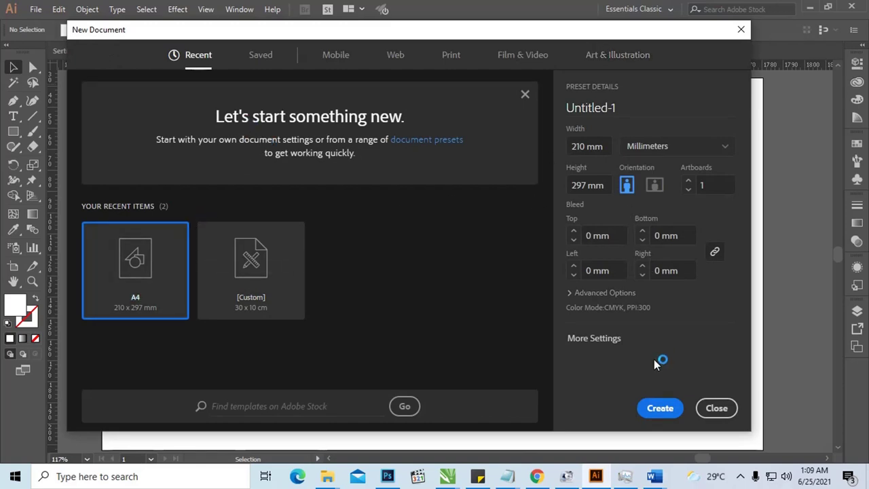
left_click(665, 416)
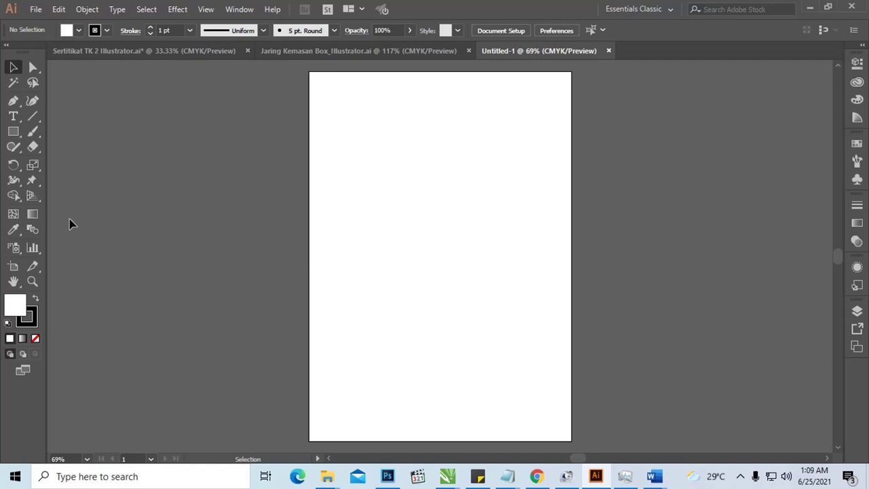
Change the artboard orientation to landscape, 297 x 210 mm.
left_click(13, 266)
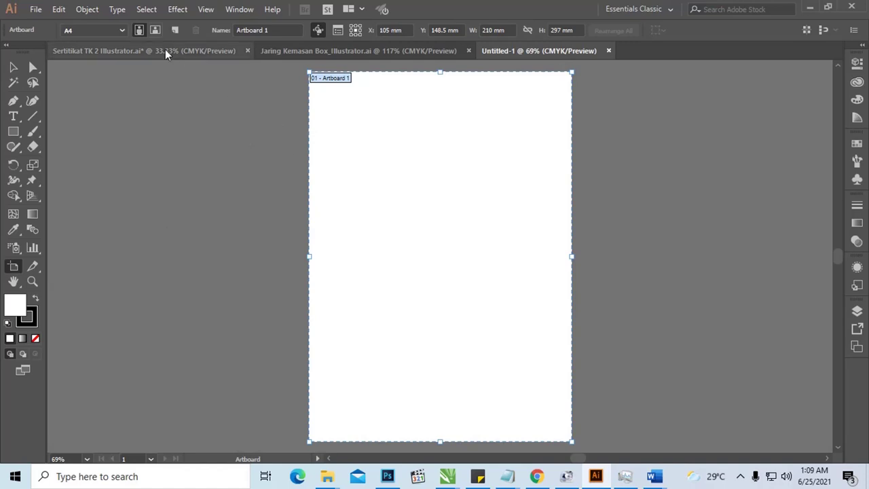
left_click(156, 30)
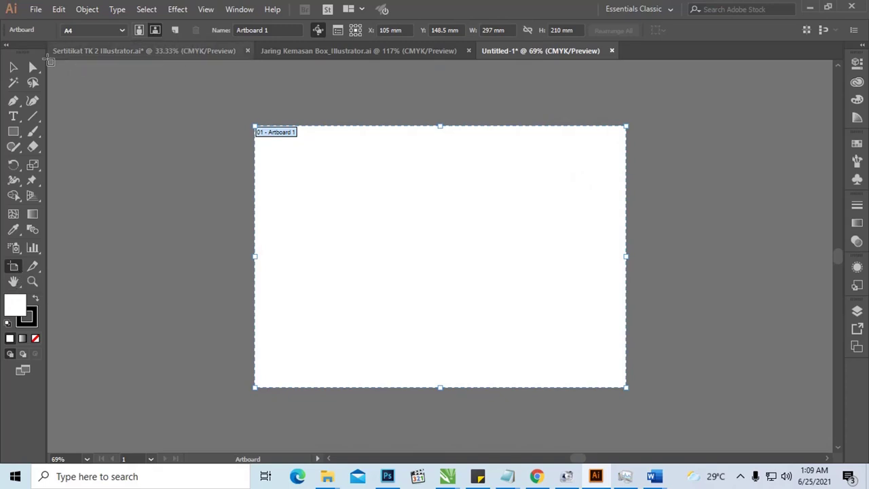
left_click(13, 68)
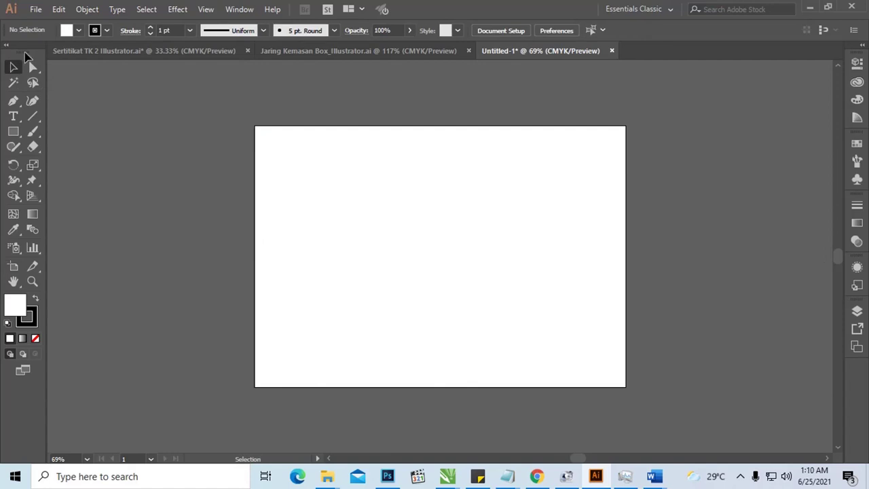
Draw a square about 71 mm wide on the artboard and move it slightly right of the artboard's centre.
left_click(13, 131)
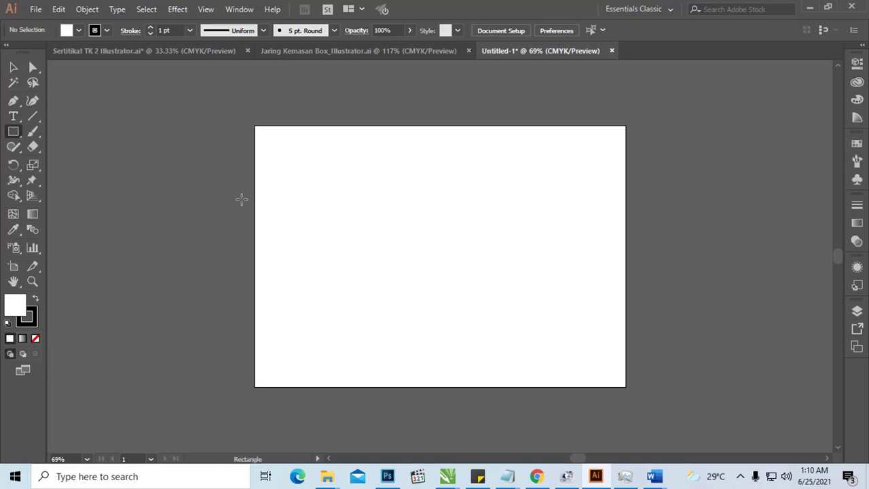
mouse_move(392, 190)
left_mouse_down()
mouse_move(440, 248)
mouse_move(428, 221)
mouse_move(448, 247)
mouse_move(396, 192)
mouse_move(468, 263)
mouse_move(413, 224)
mouse_move(407, 208)
mouse_move(456, 252)
mouse_move(427, 238)
mouse_move(427, 227)
mouse_move(465, 278)
left_mouse_up()
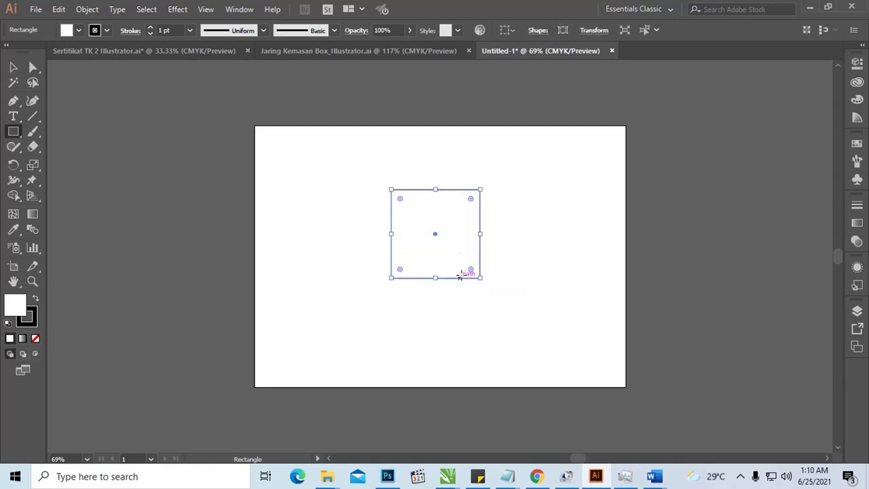
left_click(13, 67)
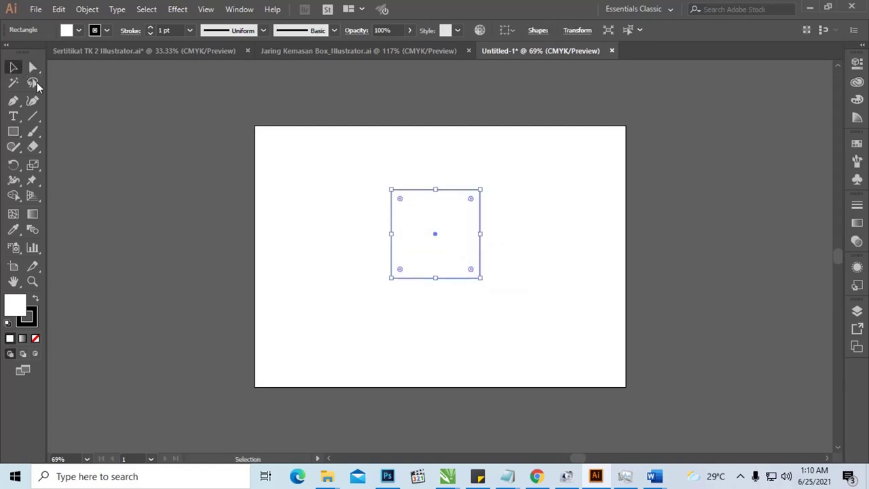
left_click(364, 151)
left_click_drag(440, 195, 496, 193)
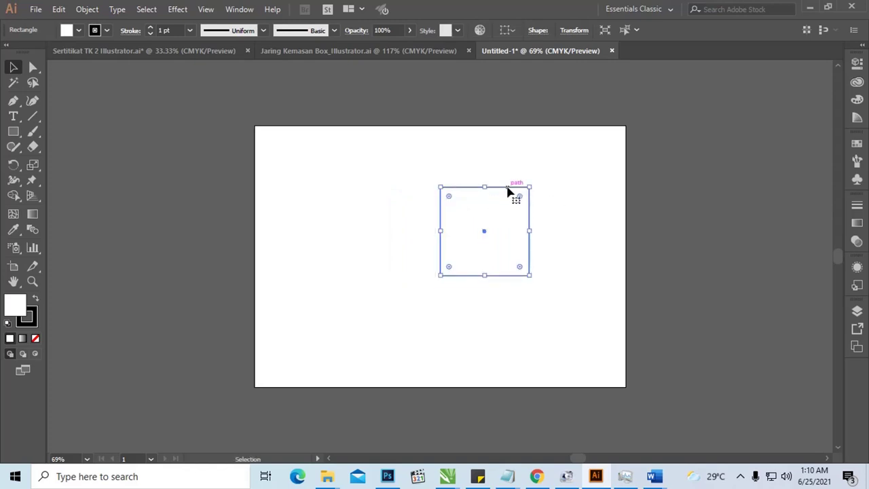
Duplicate the square directly against its right edge and inspect the shared edge up close.
left_click_drag(508, 192, 594, 188)
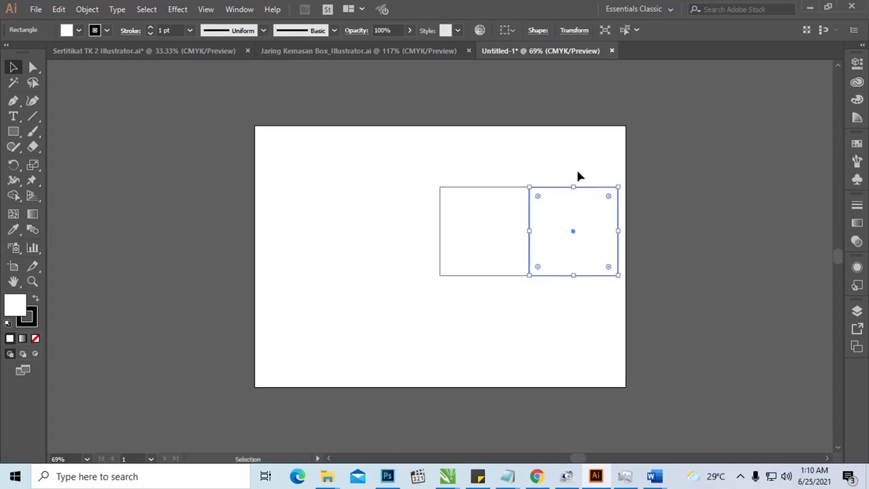
left_click(576, 176)
key("z")
left_click_drag(436, 161, 670, 303)
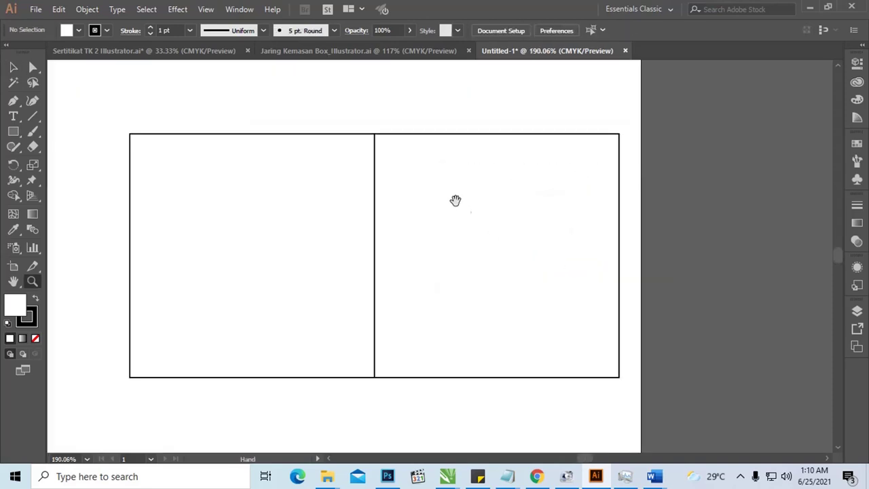
left_click_drag(454, 200, 510, 191)
key("ctrl+minus")
key("ctrl+minus")
key("ctrl+minus")
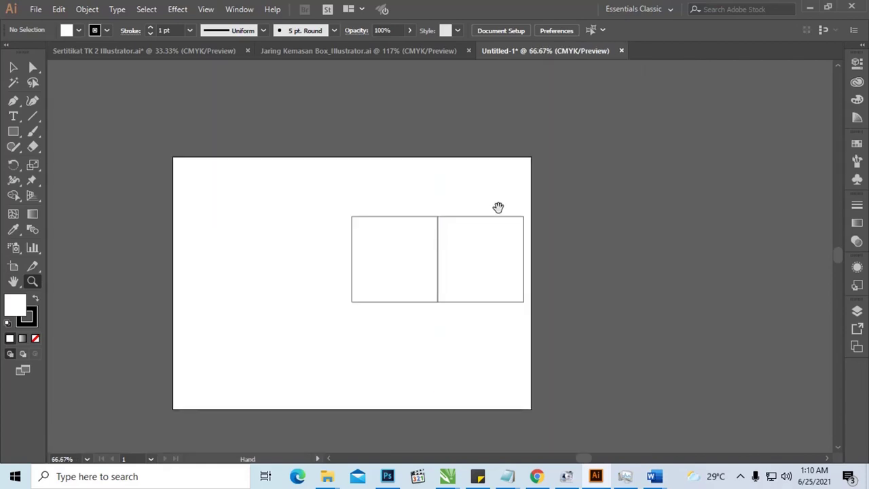
left_click_drag(499, 206, 514, 193)
Delete the duplicate square on the right.
key("v")
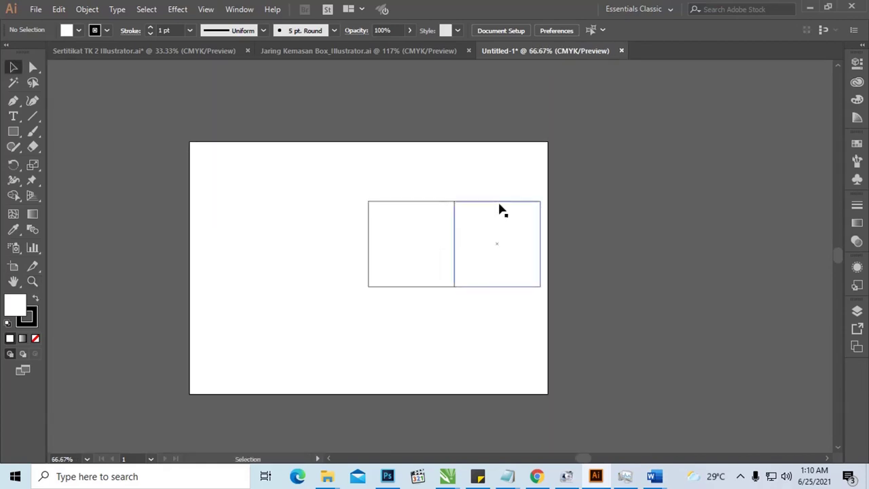
left_click(501, 201)
key("Delete")
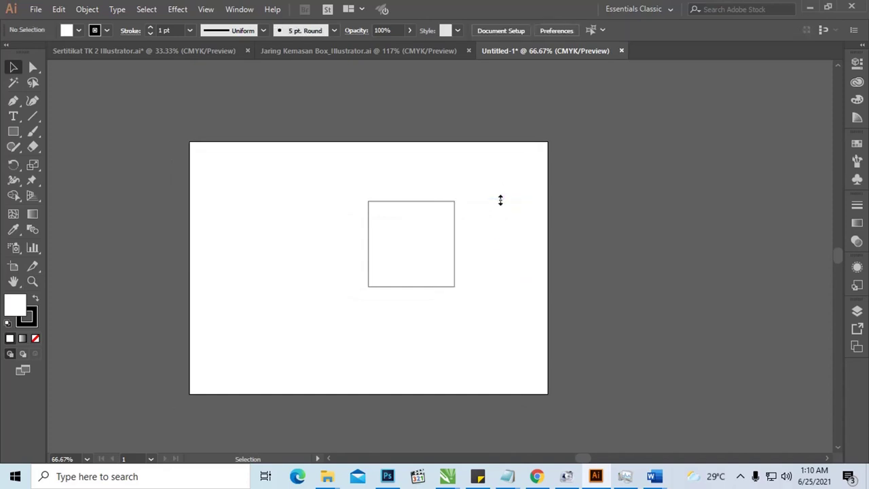
left_click(453, 207)
right_click(455, 207)
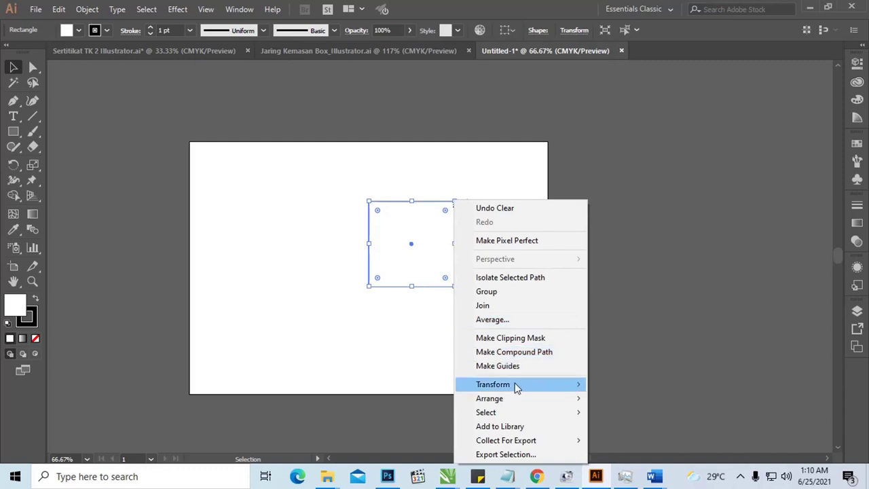
mouse_move(517, 386)
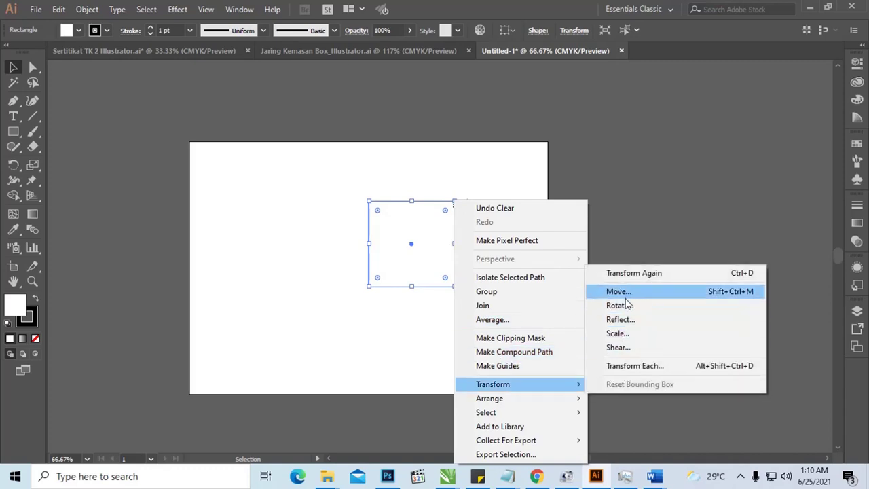
left_click(618, 184)
left_click(615, 186)
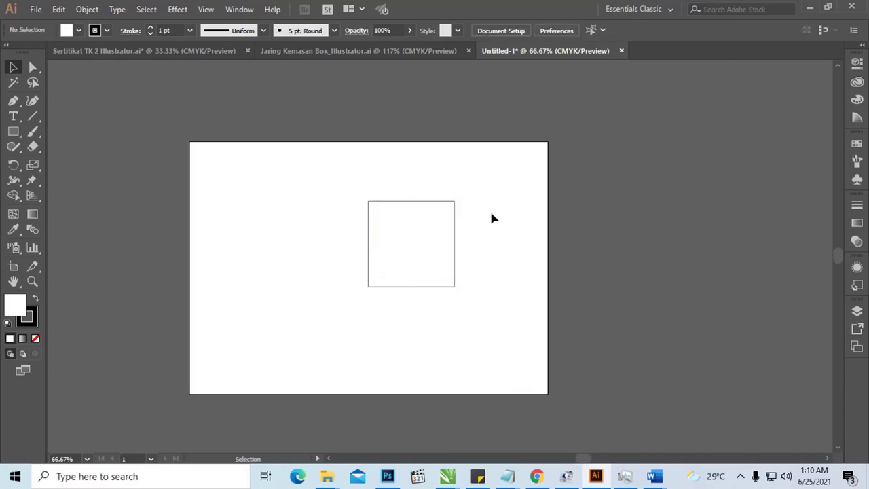
Copy the square's width value from its transform settings to the clipboard.
left_click(456, 222)
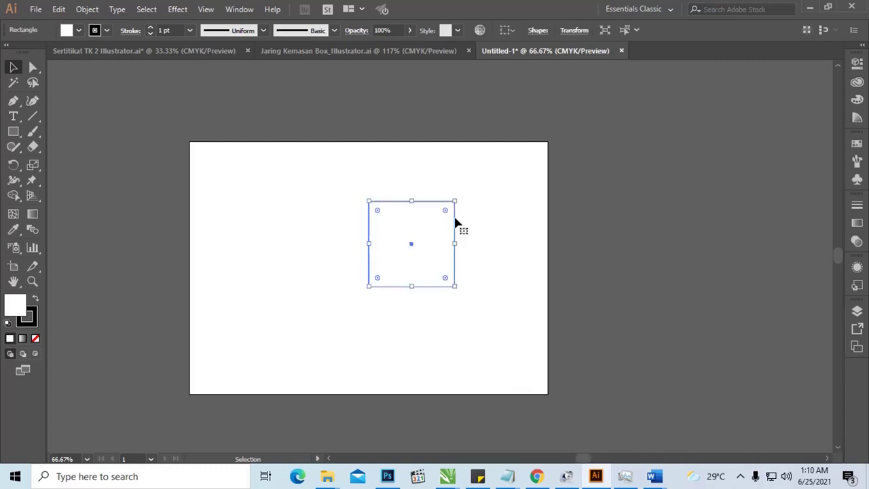
left_click(574, 30)
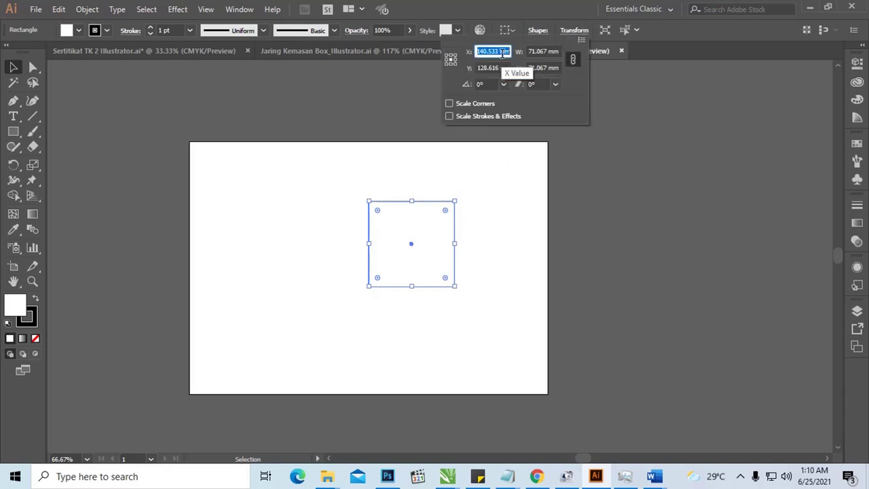
left_click(538, 51)
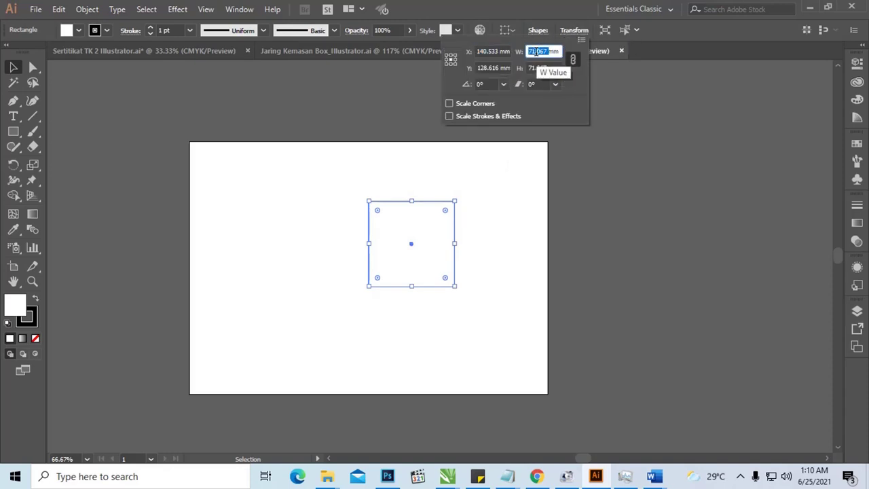
right_click(536, 51)
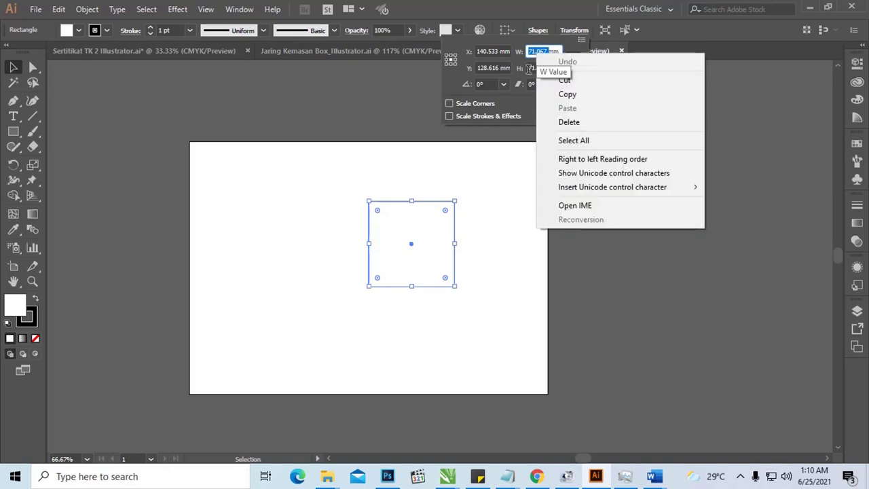
left_click(563, 94)
Use Move with preview on to place a copy of the square 71.067 mm to the right, with 0 mm vertical offset.
right_click(438, 203)
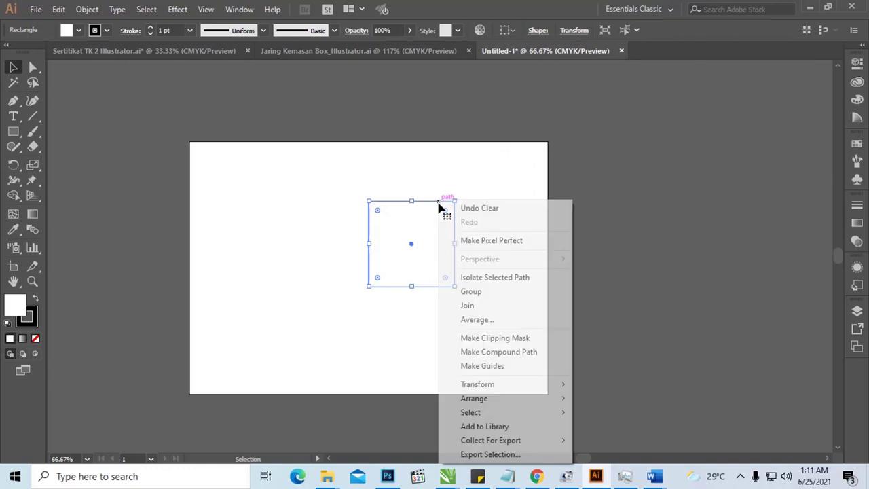
mouse_move(546, 386)
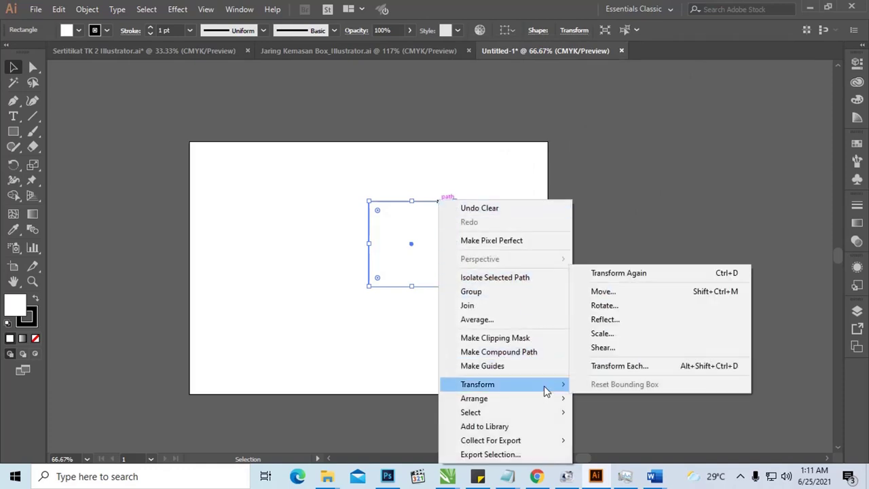
left_click(627, 290)
left_click_drag(132, 15, 619, 90)
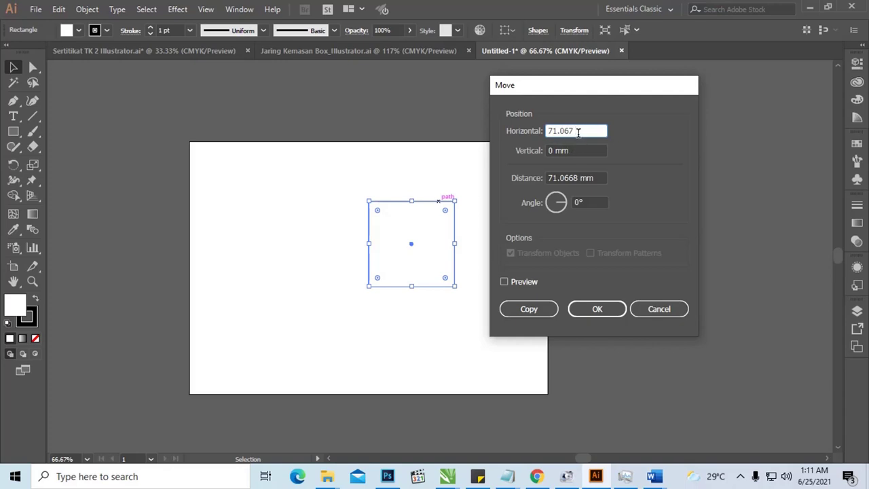
type("mm")
key("Tab")
left_click(505, 281)
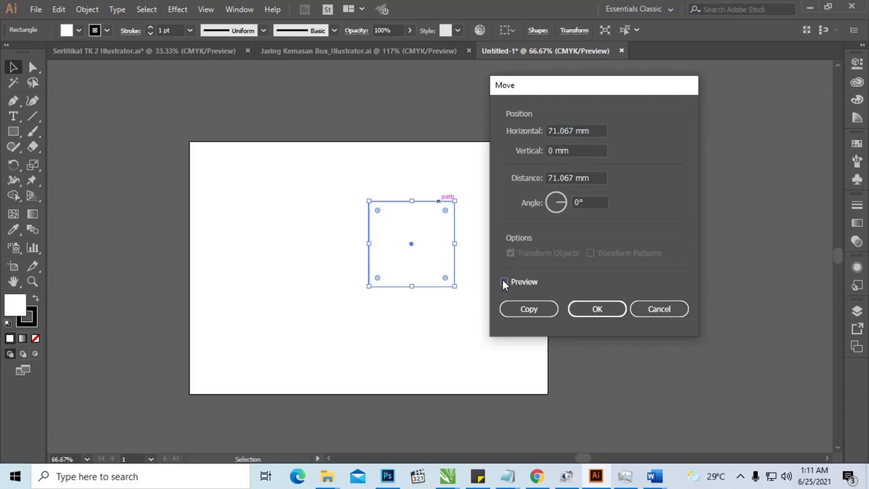
left_click_drag(537, 85, 650, 93)
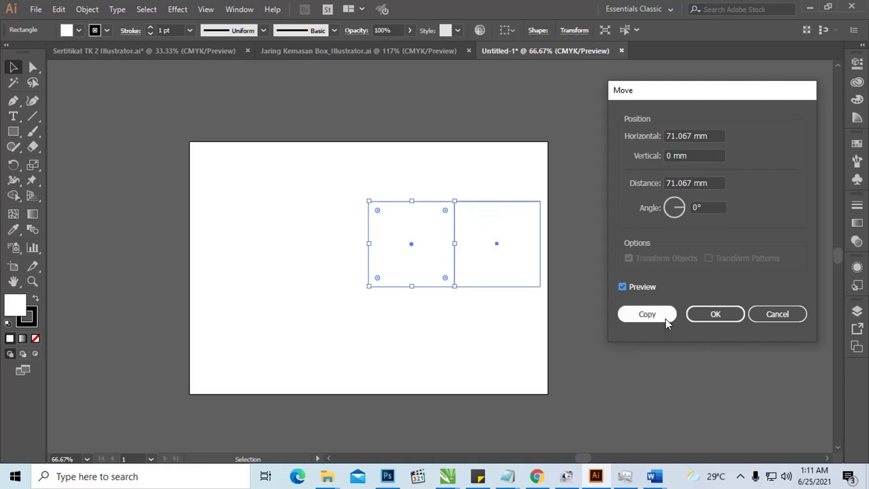
left_click(648, 314)
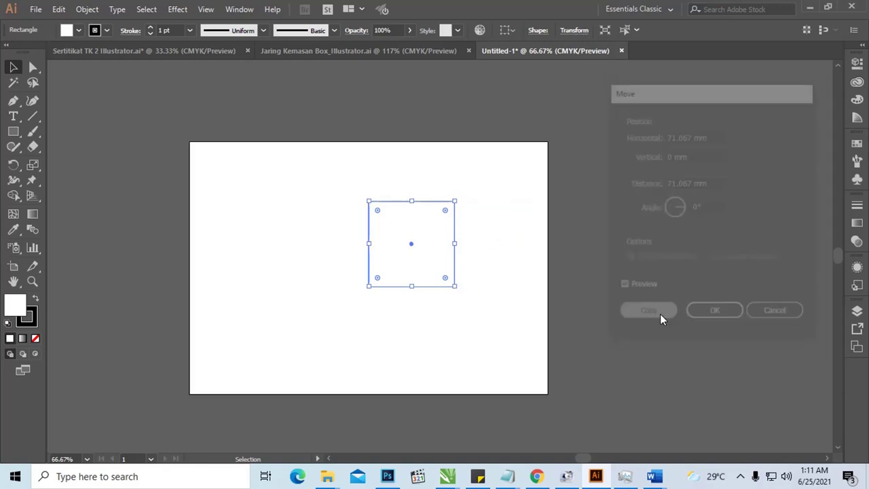
Use Move with preview on to place a copy of the original square at -71.067 mm horizontal and 0 mm vertical offset.
left_click(425, 203)
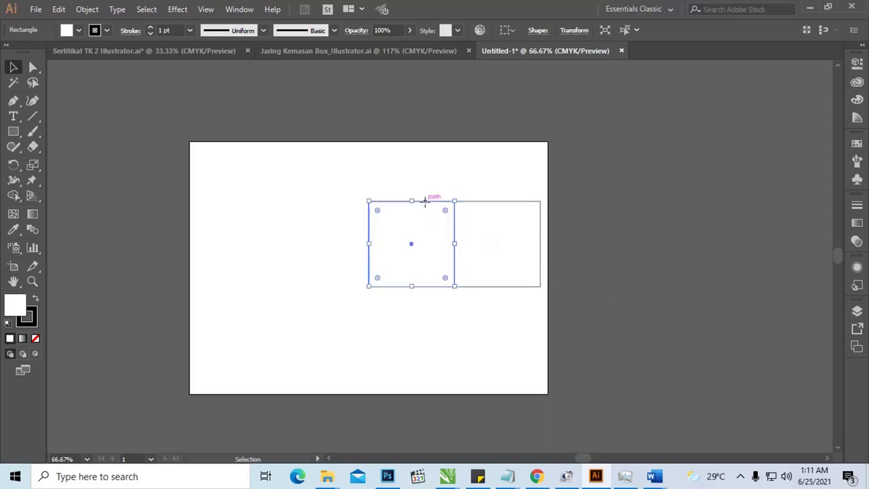
right_click(425, 202)
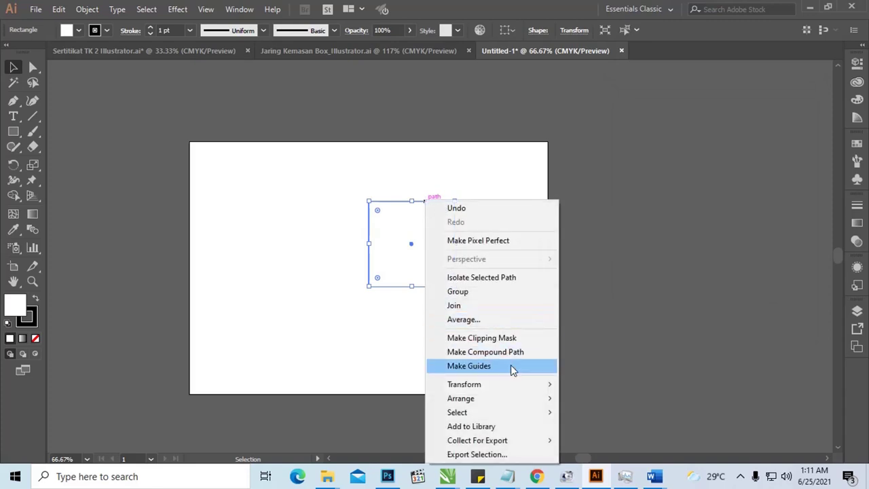
mouse_move(522, 384)
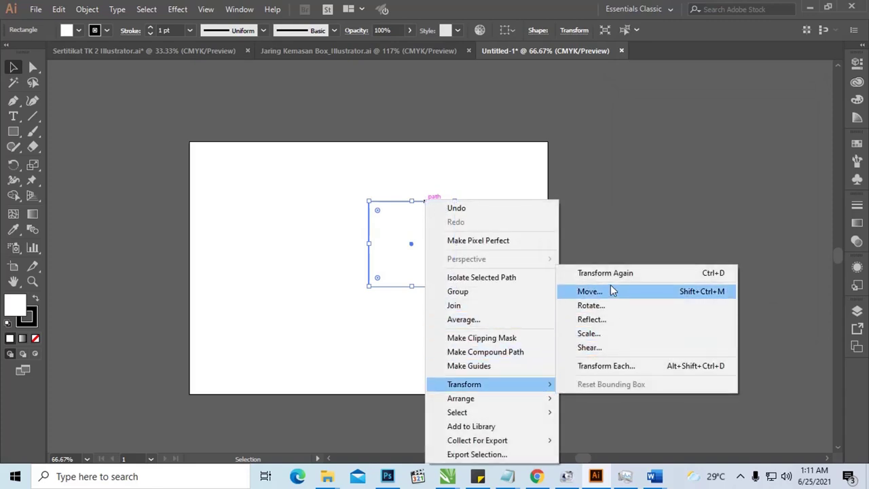
left_click(589, 292)
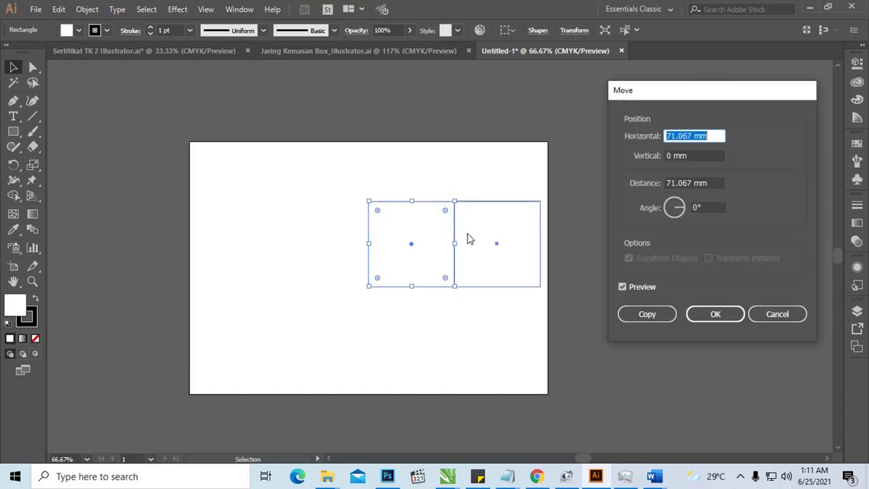
left_click(666, 135)
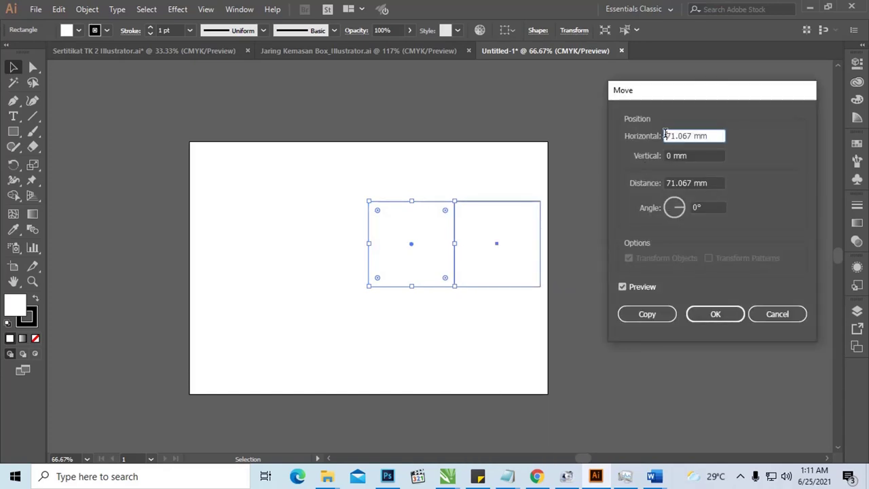
type("-")
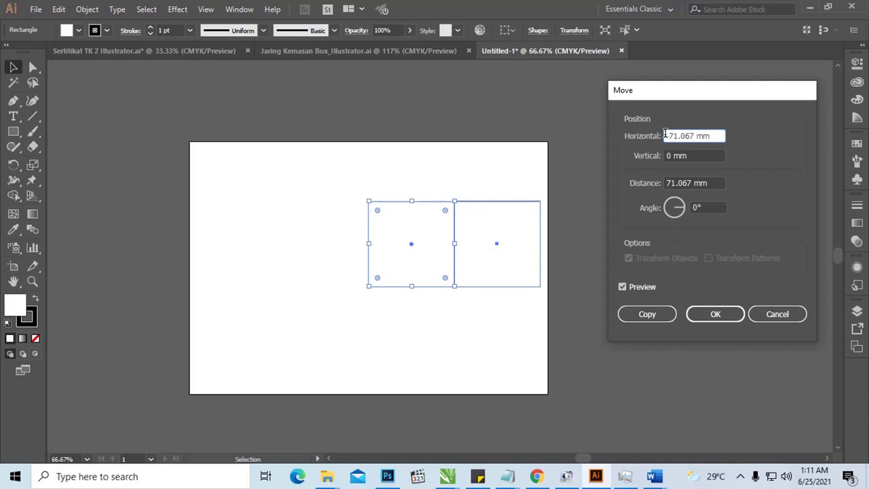
left_click(623, 287)
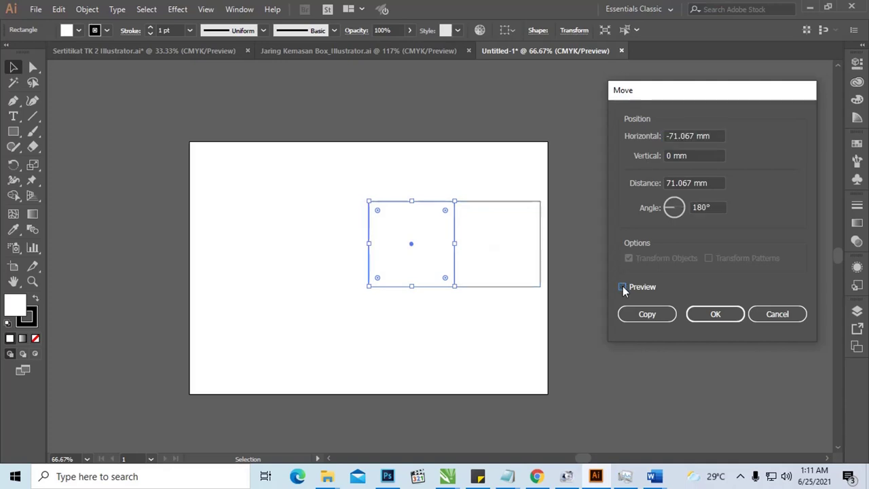
left_click(622, 287)
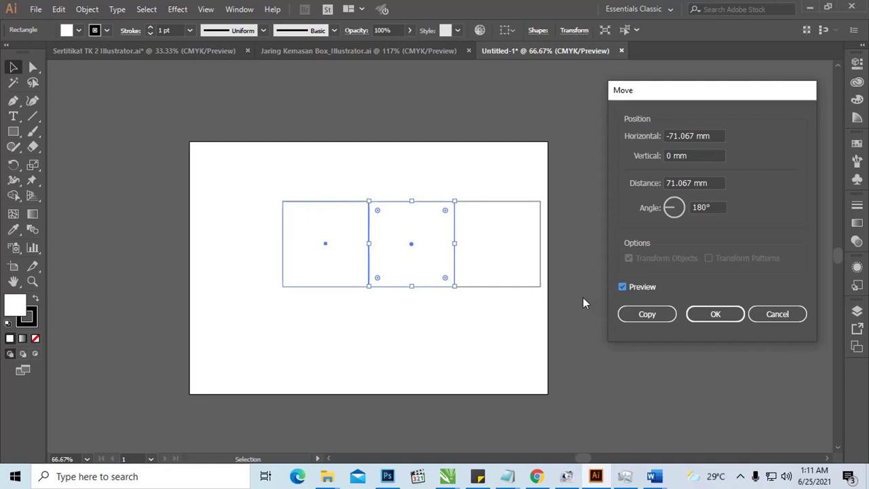
left_click(647, 315)
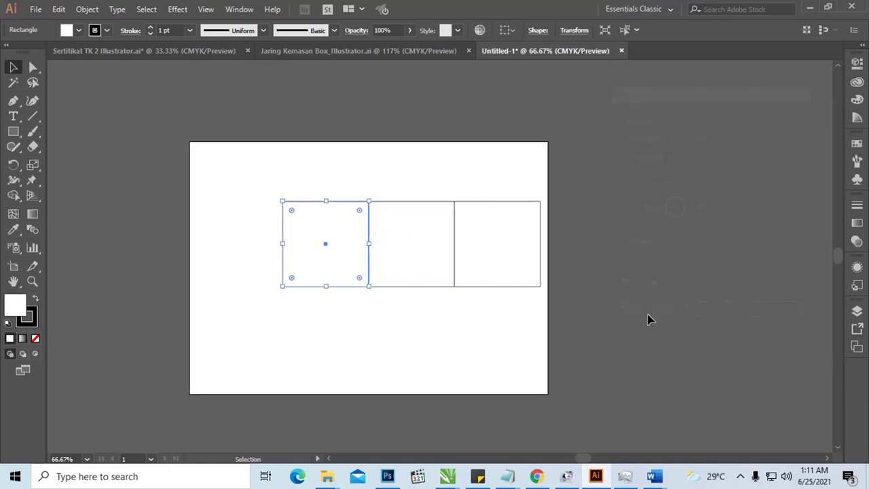
Preview a Move of the middle square with both horizontal and vertical offsets set to -71.067 mm.
left_click(421, 200)
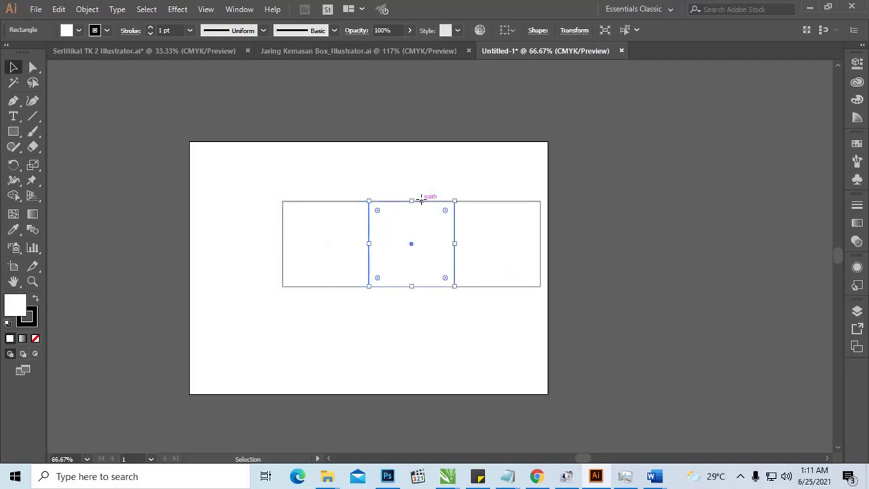
right_click(421, 200)
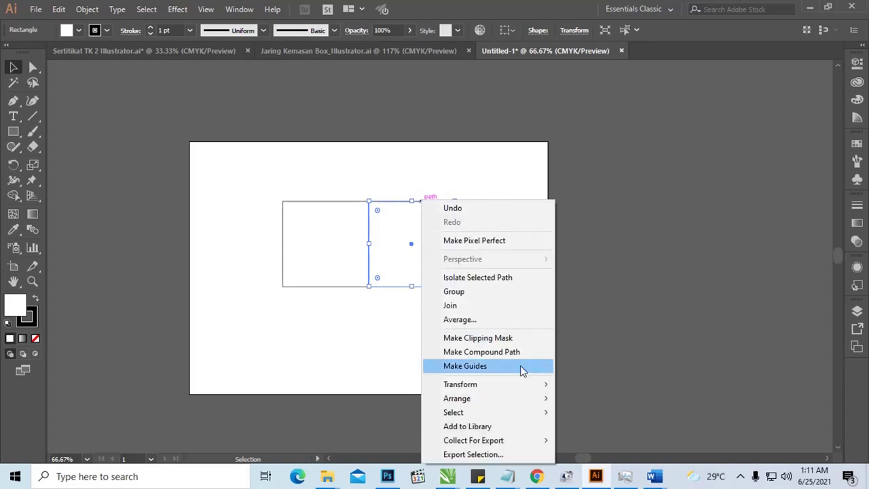
mouse_move(522, 385)
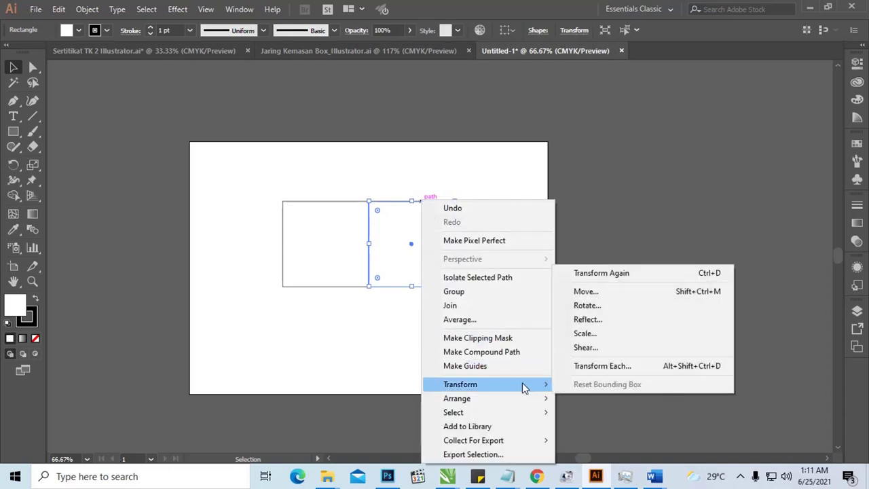
left_click(617, 296)
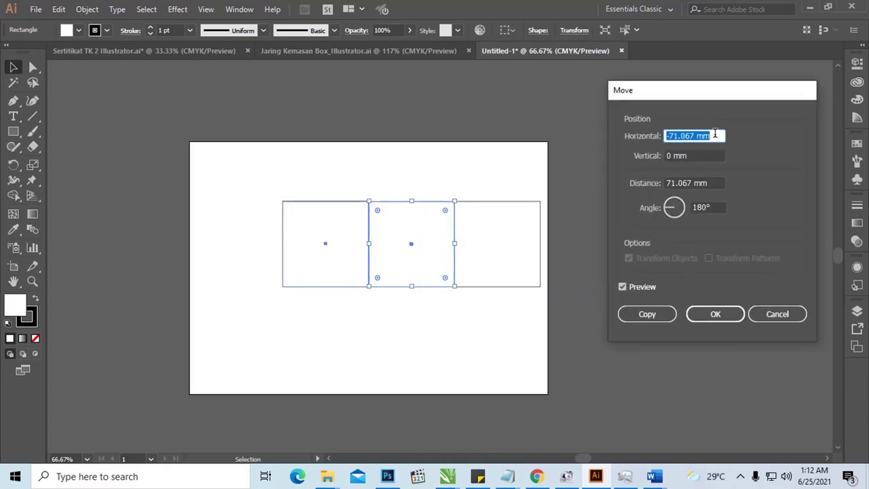
left_click(715, 134)
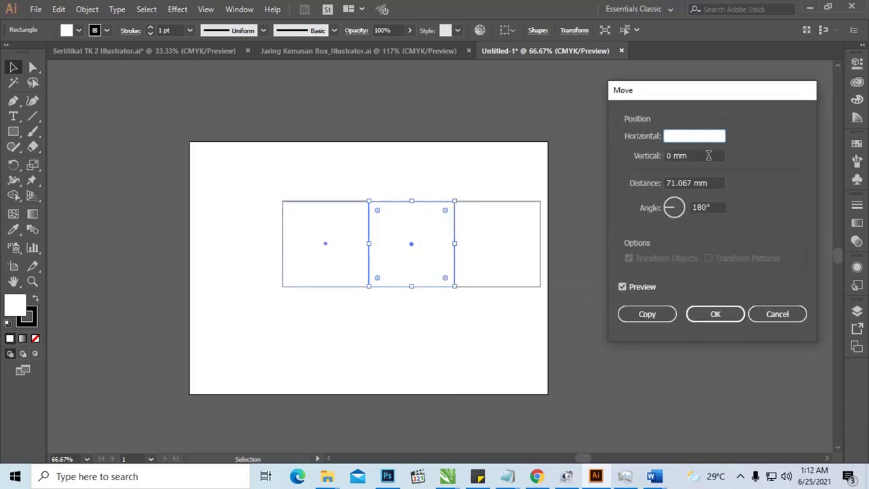
left_click_drag(710, 156, 629, 155)
type("-71.067 mm")
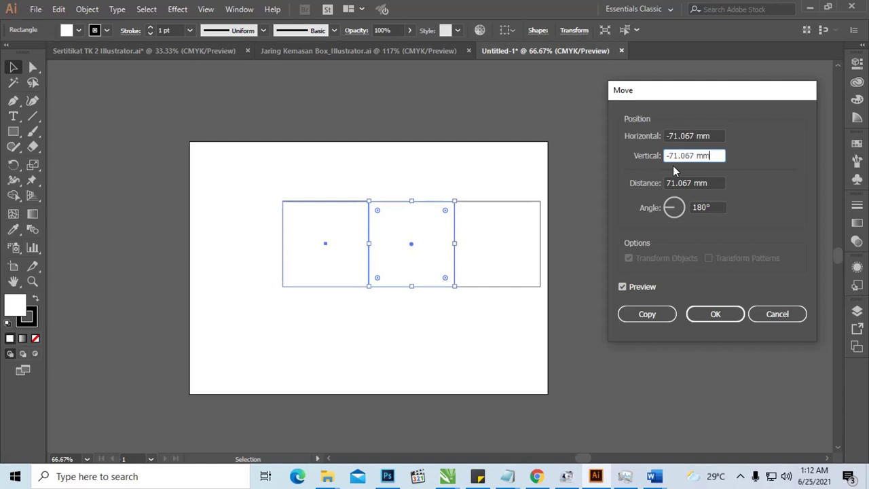
left_click(623, 286)
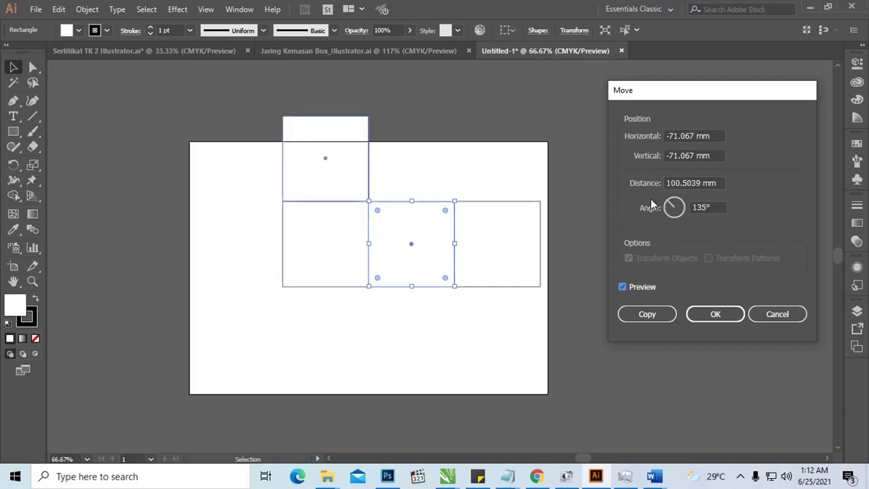
Try to move the middle square itself with 0 mm horizontal and -71.067 mm vertical offset, and undo that move.
left_click_drag(720, 136, 642, 130)
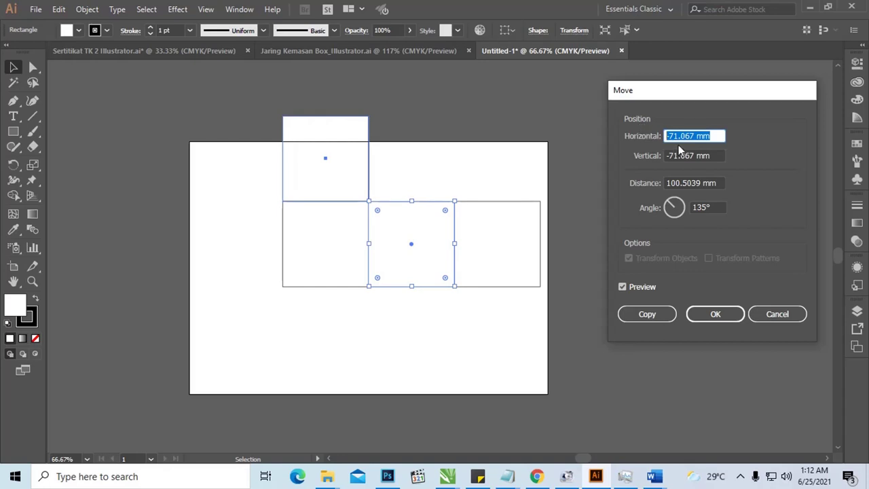
left_click(719, 136)
left_click_drag(718, 136, 647, 129)
key("BackSpace")
left_click(677, 154)
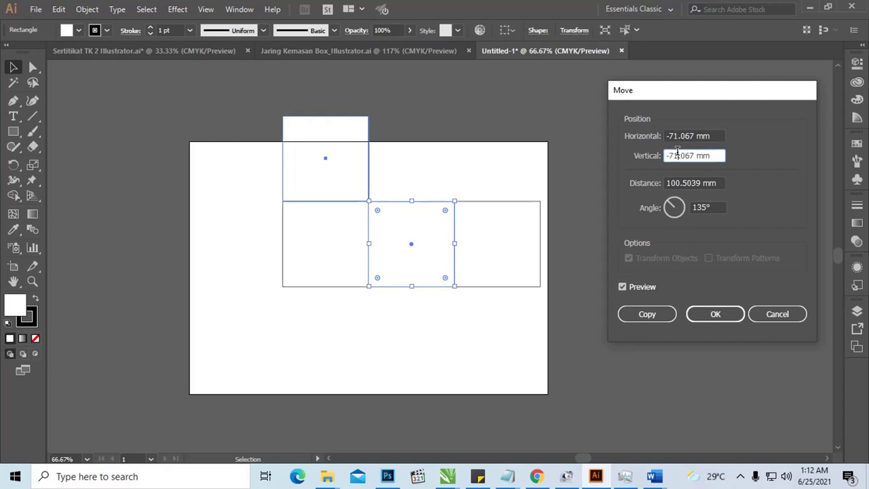
left_click(677, 156)
left_click(625, 286)
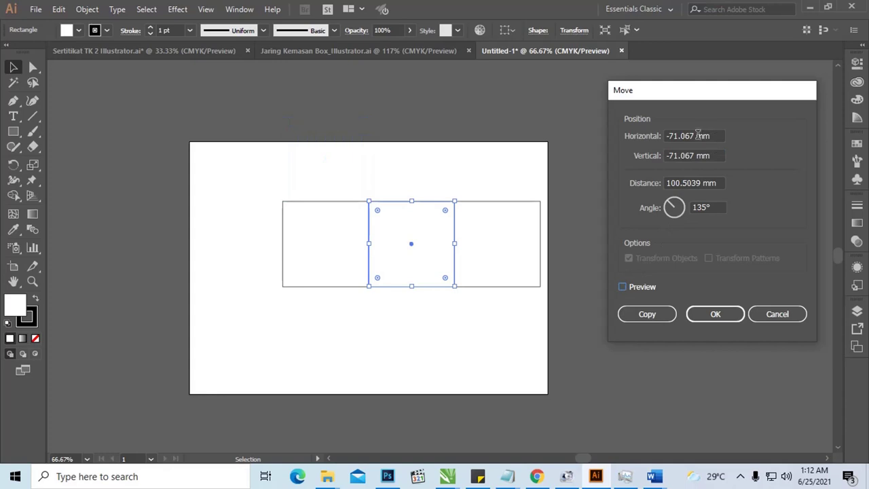
left_click_drag(699, 135, 656, 129)
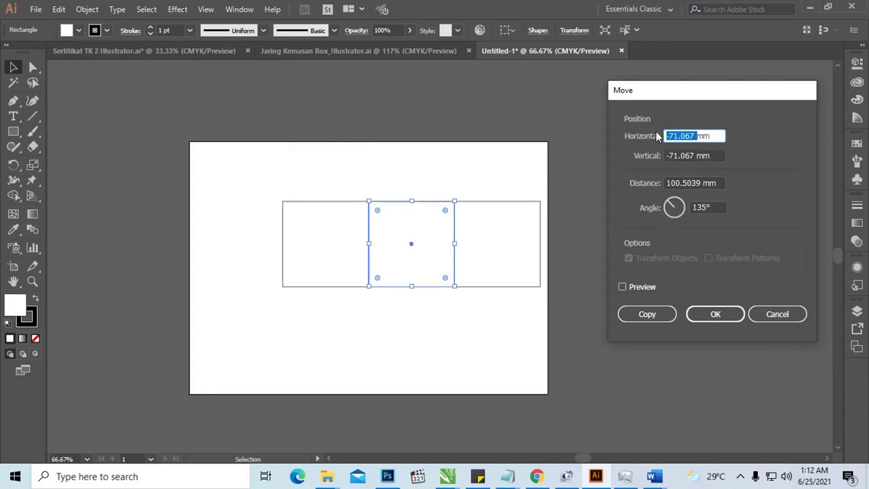
type("0")
left_click(711, 155)
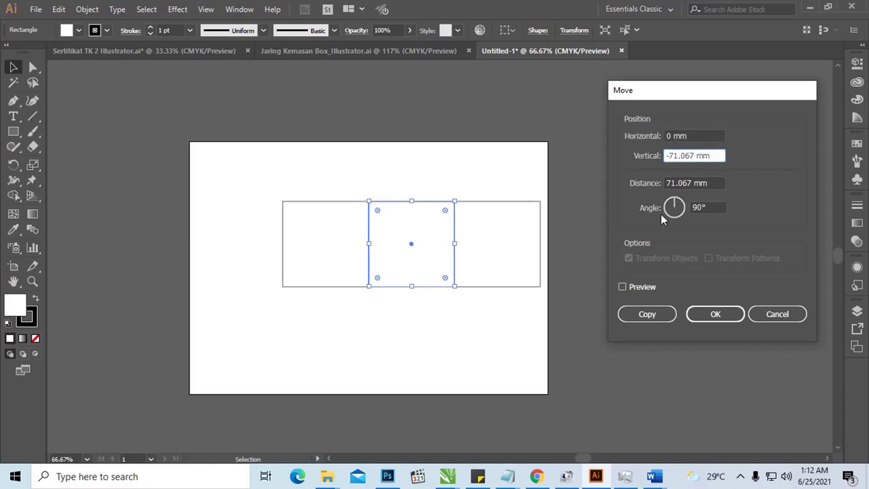
left_click(630, 286)
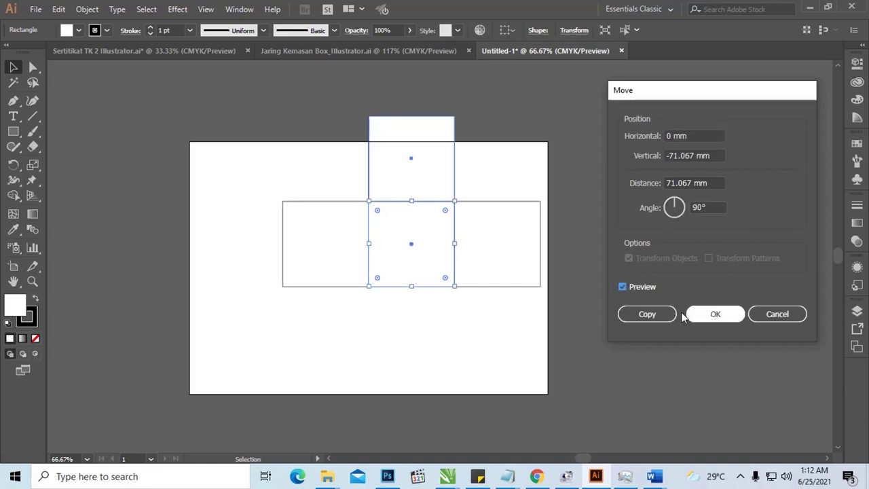
left_click(713, 315)
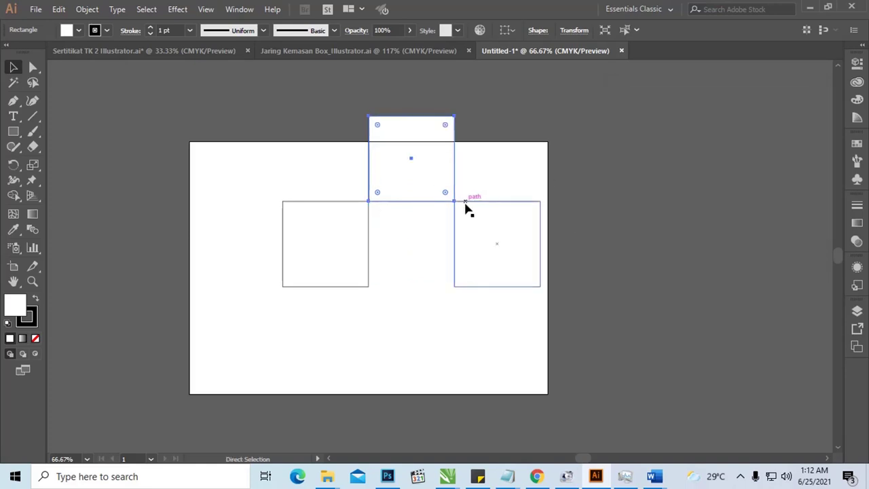
key("ctrl+z")
right_click(434, 202)
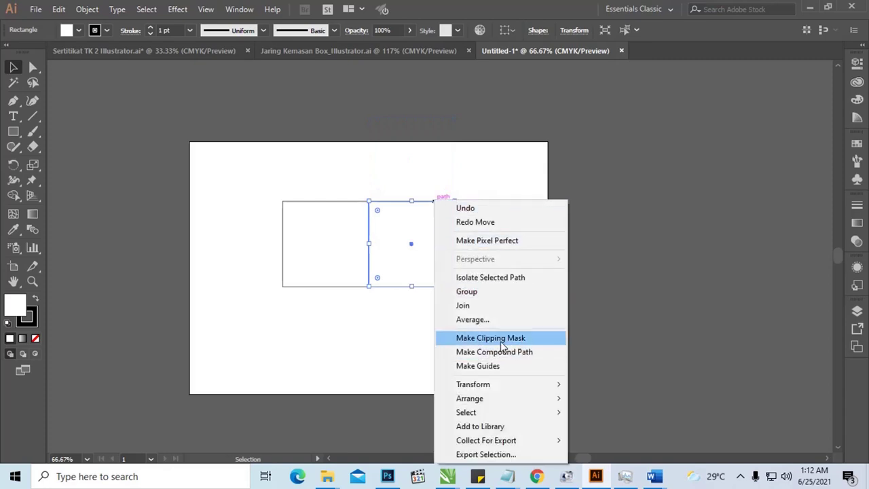
mouse_move(512, 385)
left_click(588, 296)
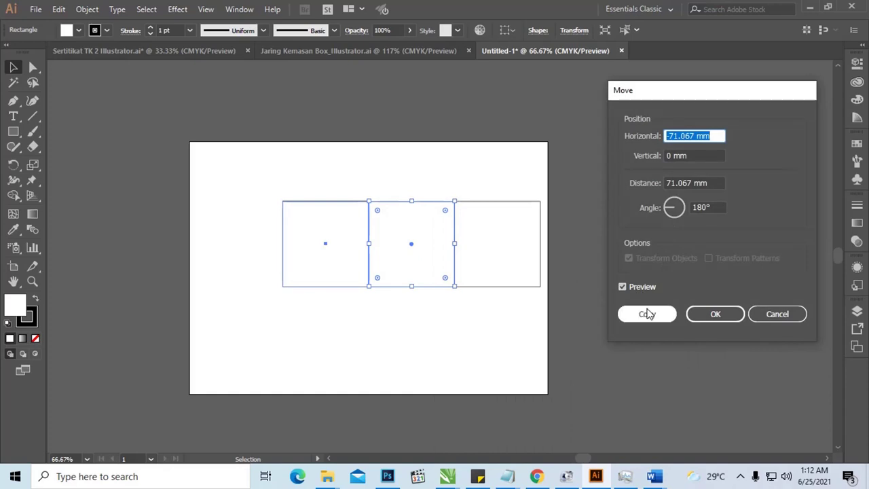
left_click(648, 314)
key("ctrl+z")
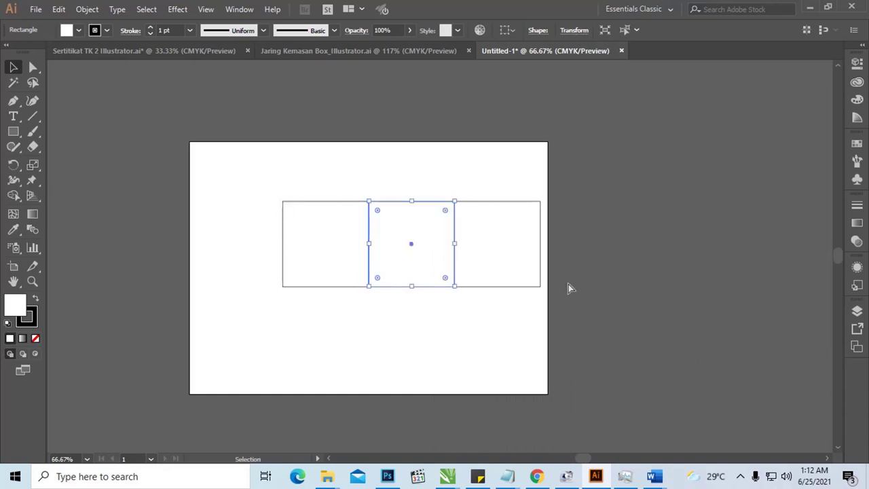
Use Move with preview on to place a copy of the middle square at 0 mm horizontal and -71.067 mm vertical offset.
right_click(442, 199)
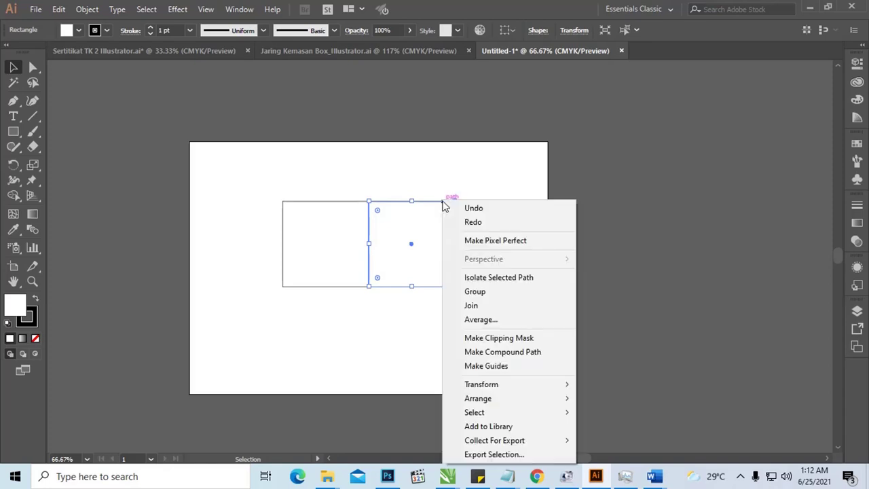
mouse_move(549, 387)
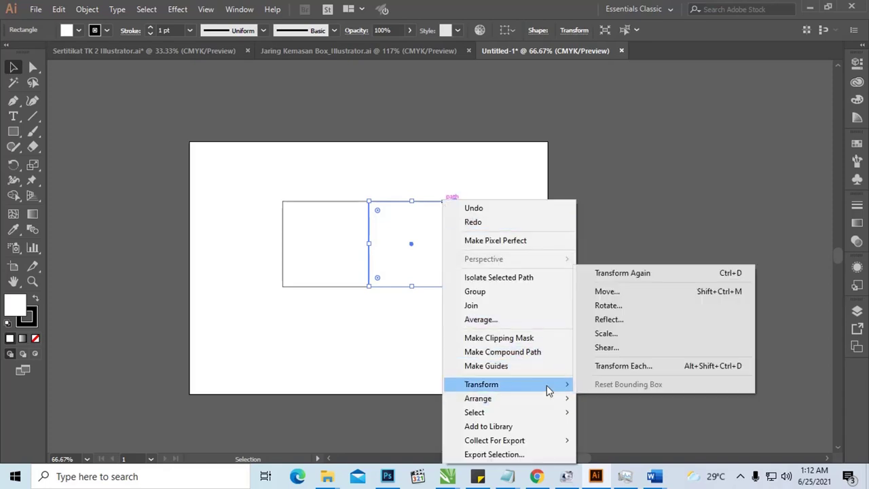
left_click(607, 294)
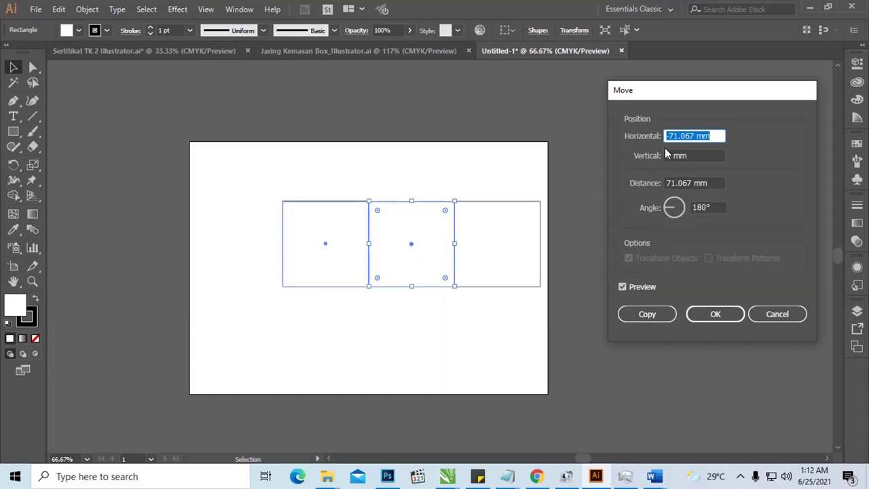
type("-")
key("Tab")
key("ctrl+v")
double_click(687, 136)
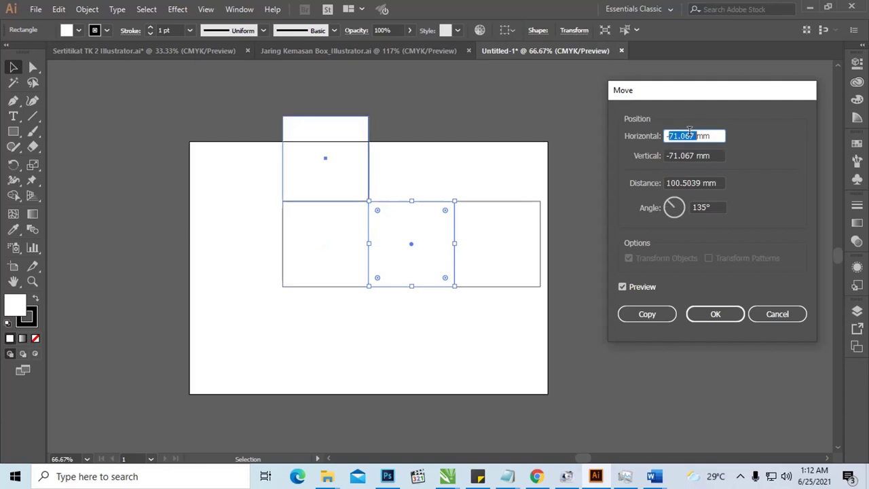
type("00")
key("BackSpace")
left_click(624, 287)
left_click(624, 287)
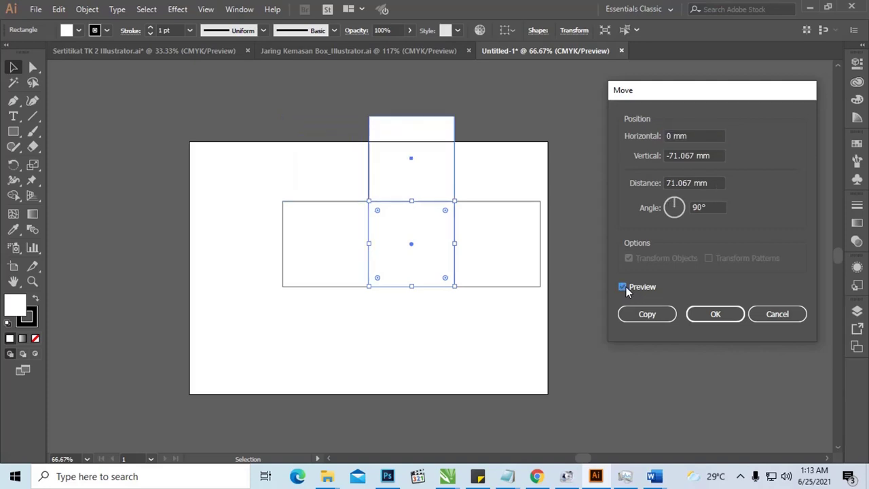
left_click(654, 314)
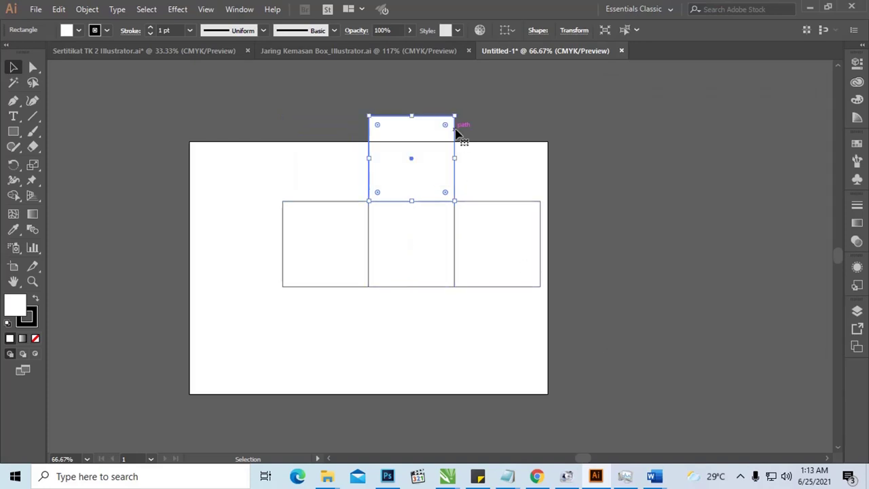
Duplicate the upper square and place the copy directly against the middle square's bottom edge, leaving nothing selected.
left_click_drag(455, 132, 450, 302)
left_click(588, 254)
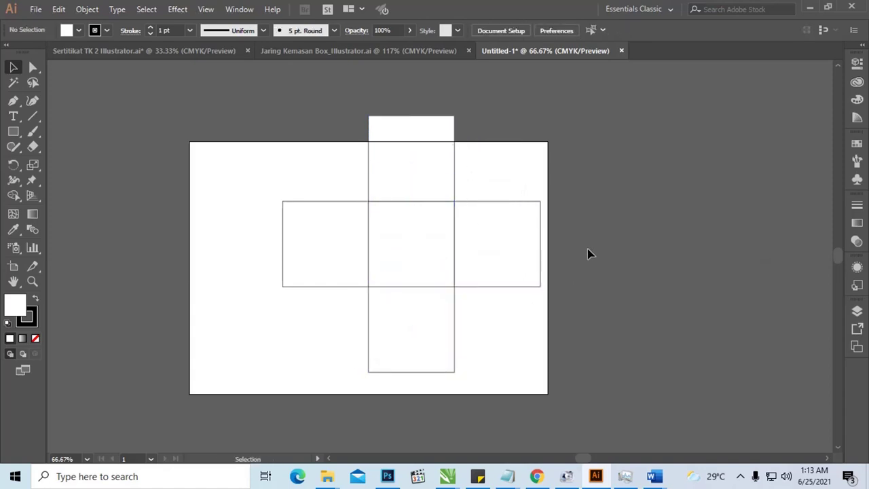
Scale the whole cross of squares down proportionally to about half size, move it toward the artboard's right side, and deselect it.
key("ctrl+minus")
key("ctrl+minus")
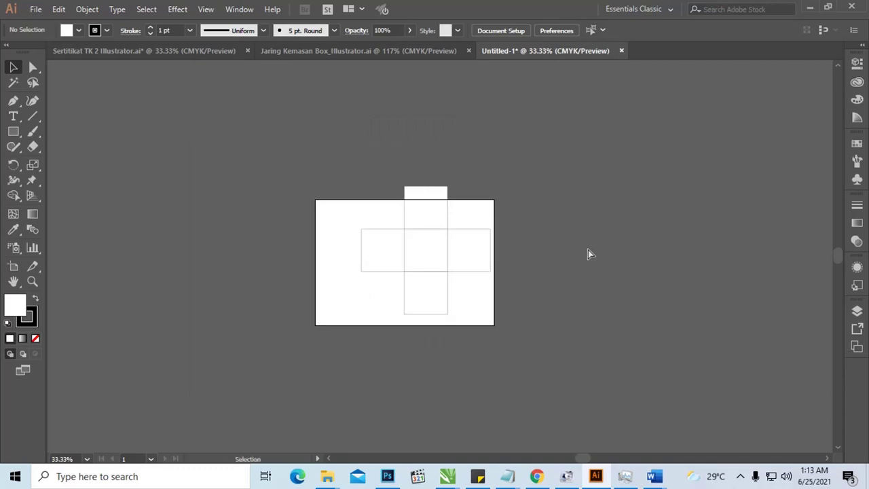
left_click_drag(334, 157, 503, 340)
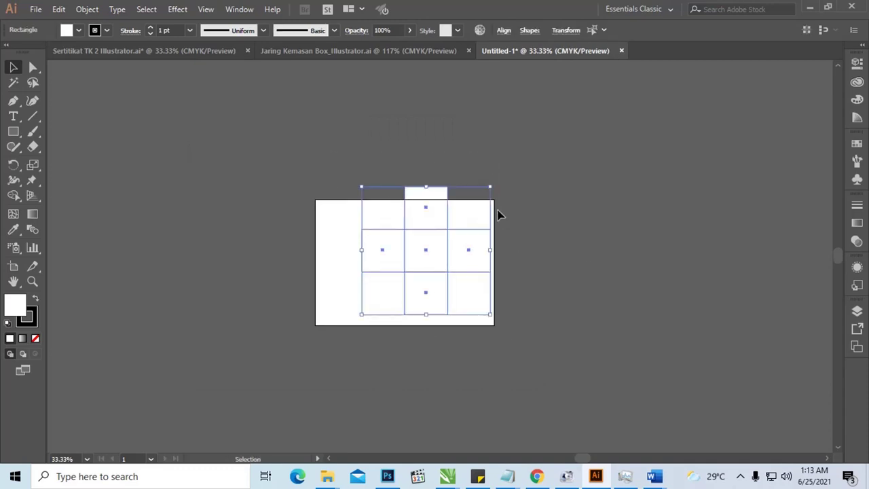
left_click_drag(491, 189, 443, 248)
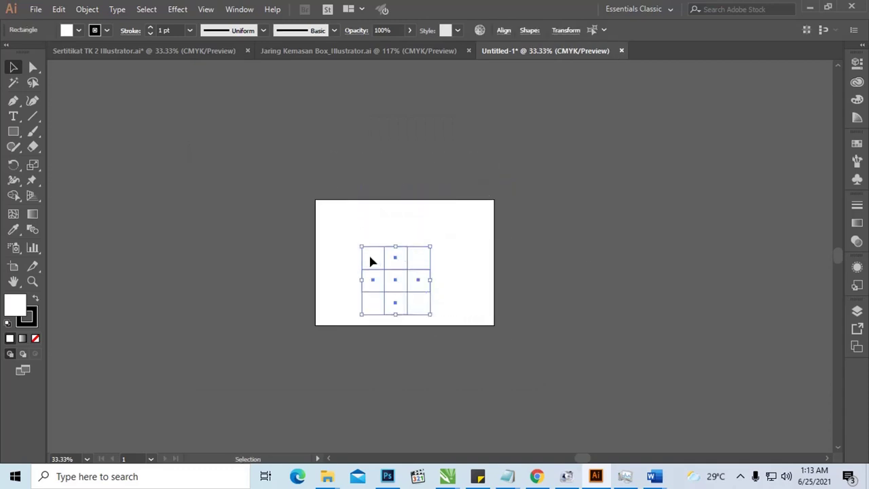
key("z")
left_click_drag(316, 237, 568, 340)
key("v")
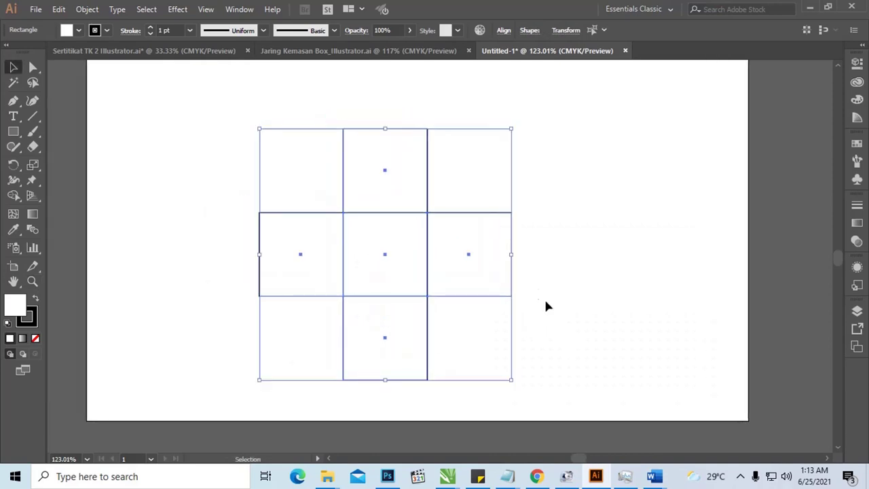
left_click_drag(500, 213, 663, 172)
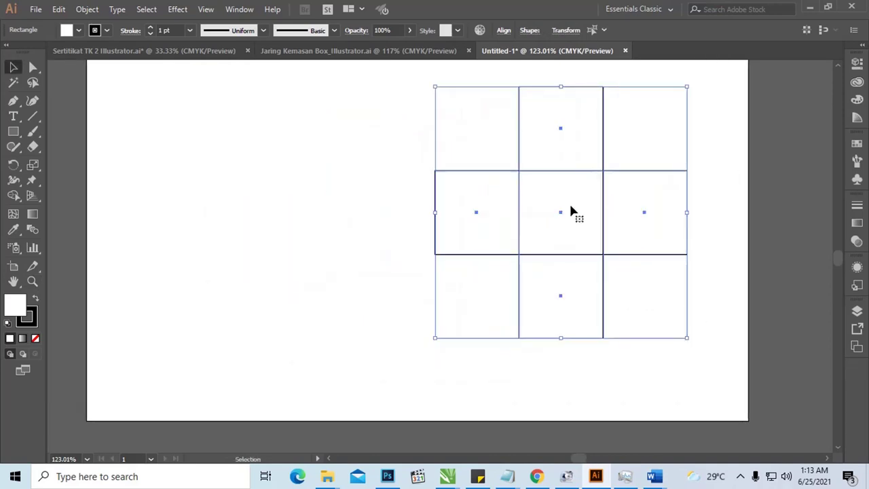
left_click(468, 163)
Duplicate the cross's left square and place the copy directly against its left edge, leaving nothing selected.
left_click(475, 171)
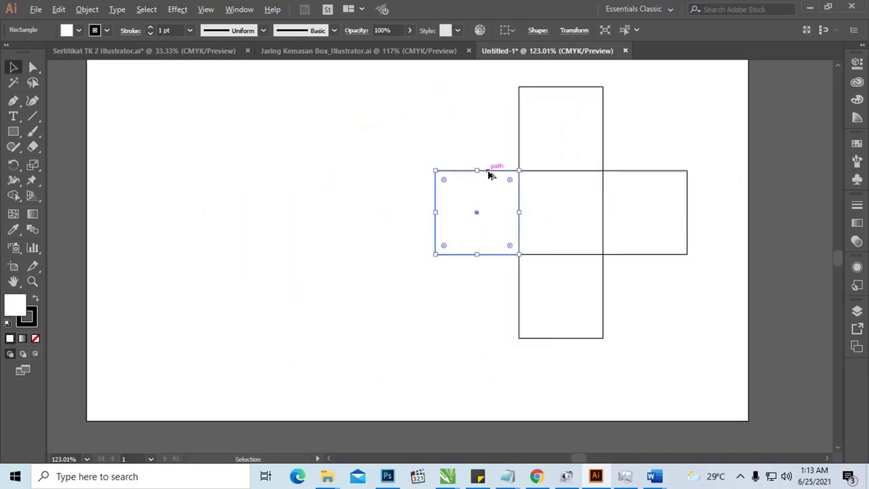
left_click_drag(490, 175, 406, 173)
left_click(423, 161)
left_click_drag(457, 180, 507, 185)
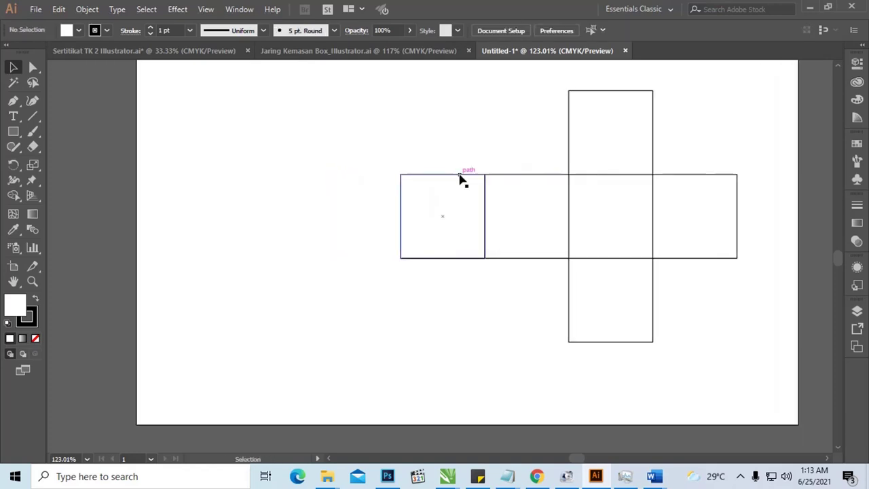
left_click(460, 176)
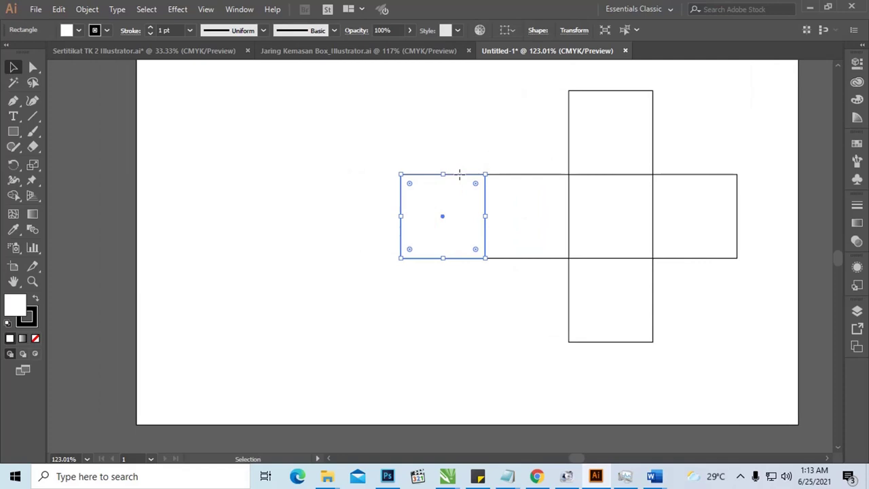
left_click(503, 159)
Give all six squares a 0.5 pt red stroke.
left_click_drag(499, 138, 396, 138)
left_click_drag(283, 106, 598, 319)
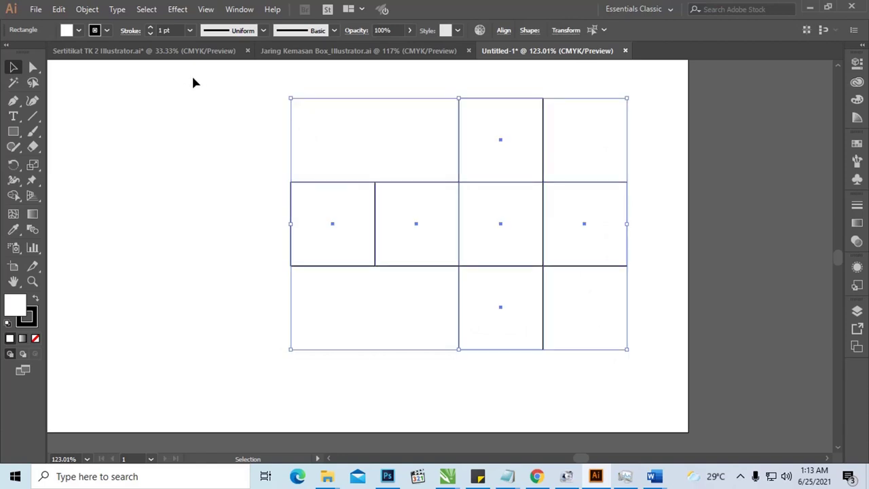
left_click(190, 31)
left_click(198, 56)
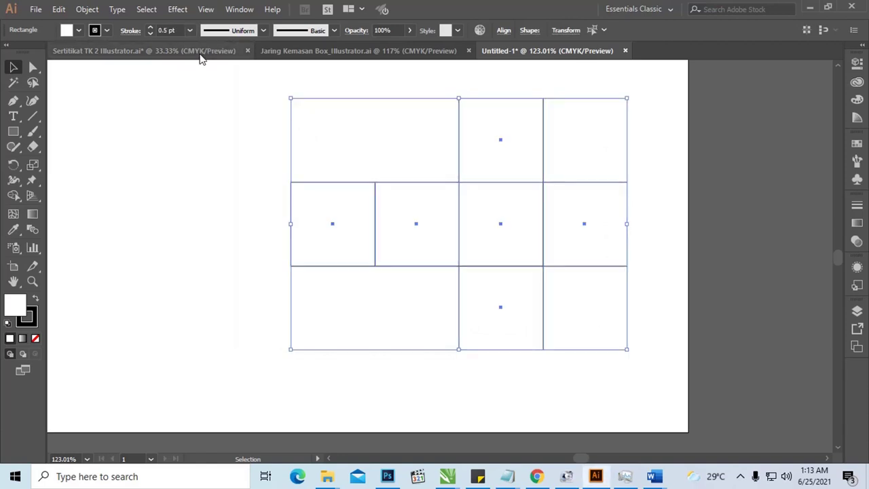
left_click(263, 30)
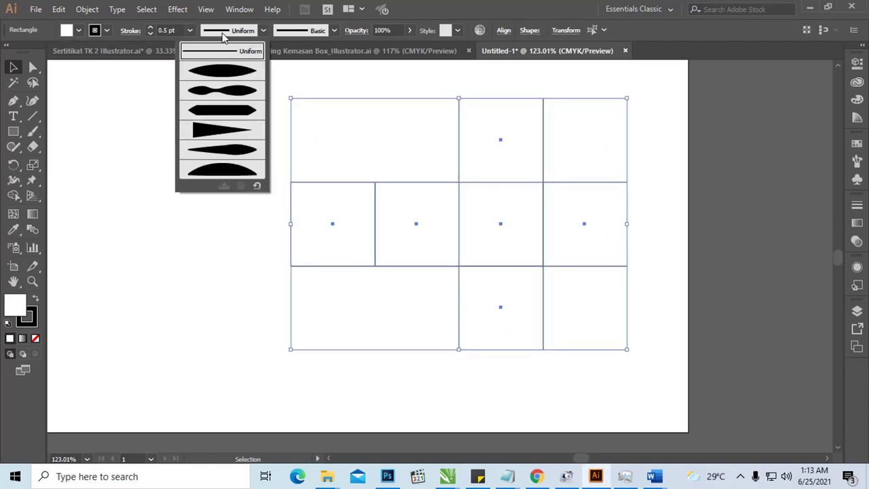
left_click(106, 30)
left_click(107, 30)
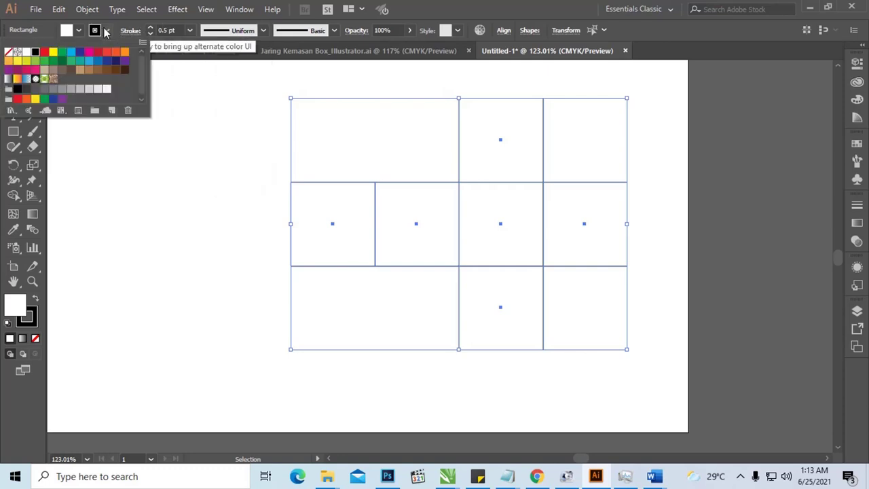
left_click(44, 52)
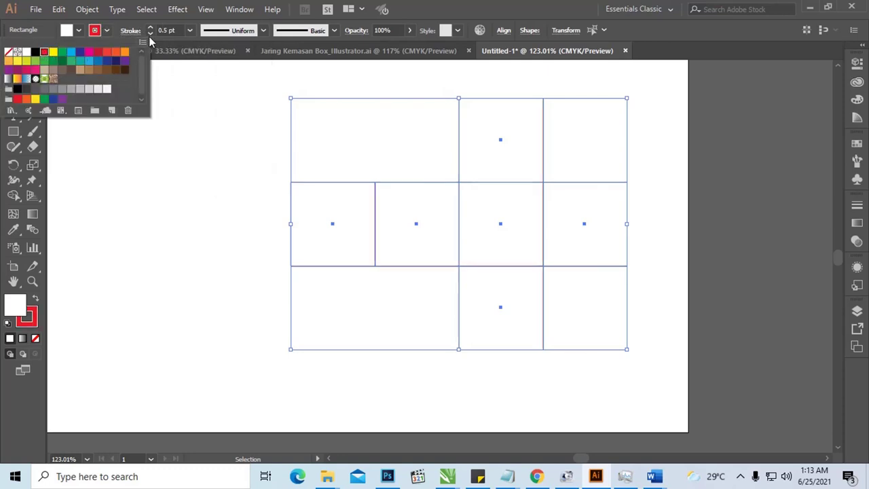
Make the strokes of all squares dashed lines with 5 pt dashes and 5 pt gaps, and deselect them.
left_click(130, 31)
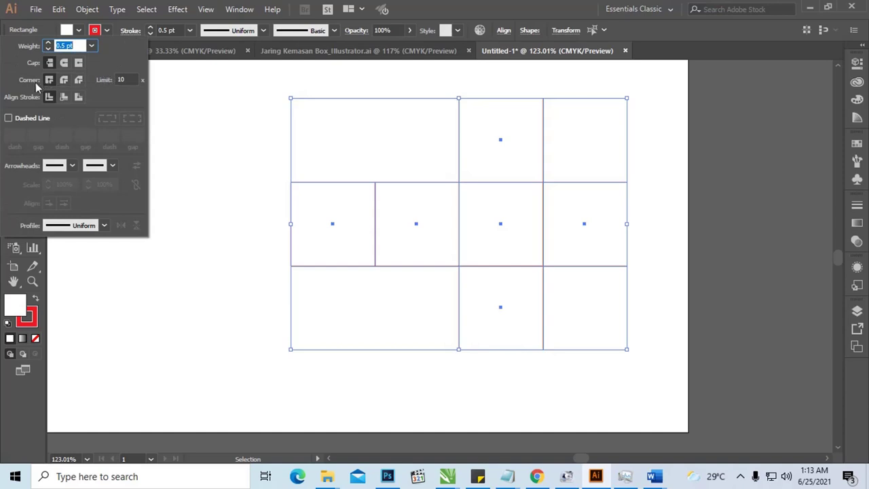
left_click(8, 119)
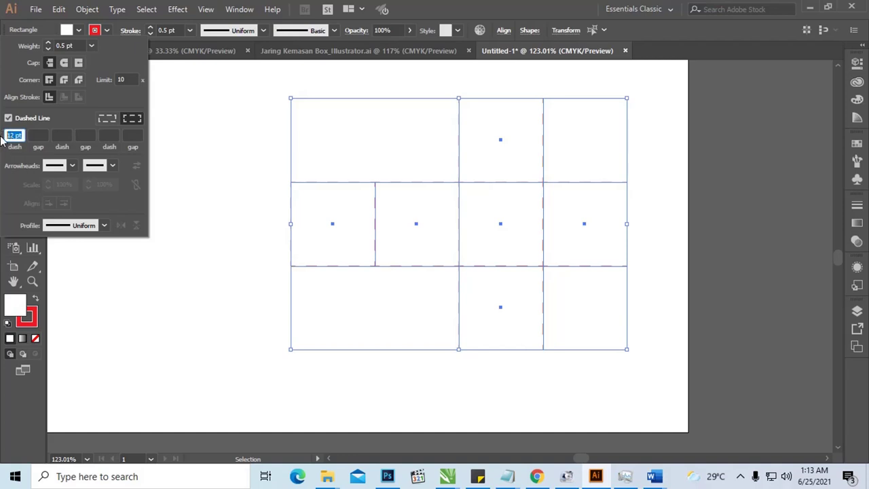
type("5")
key("Tab")
type("5")
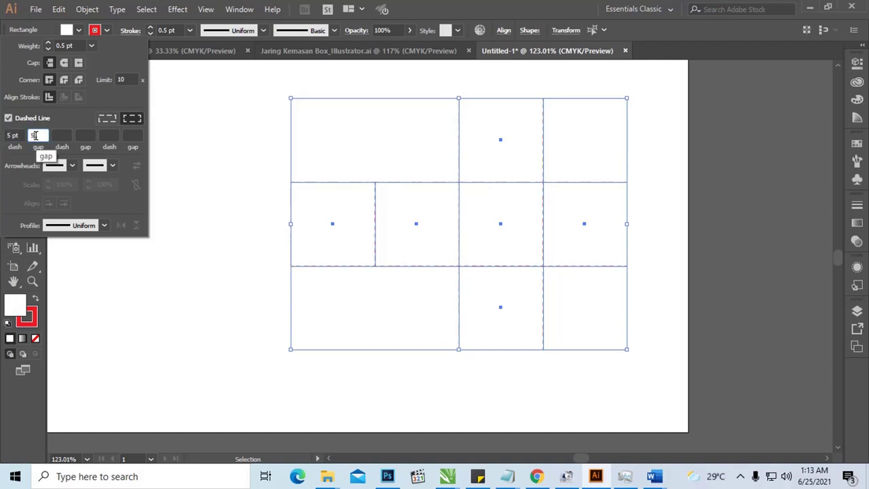
key("Tab")
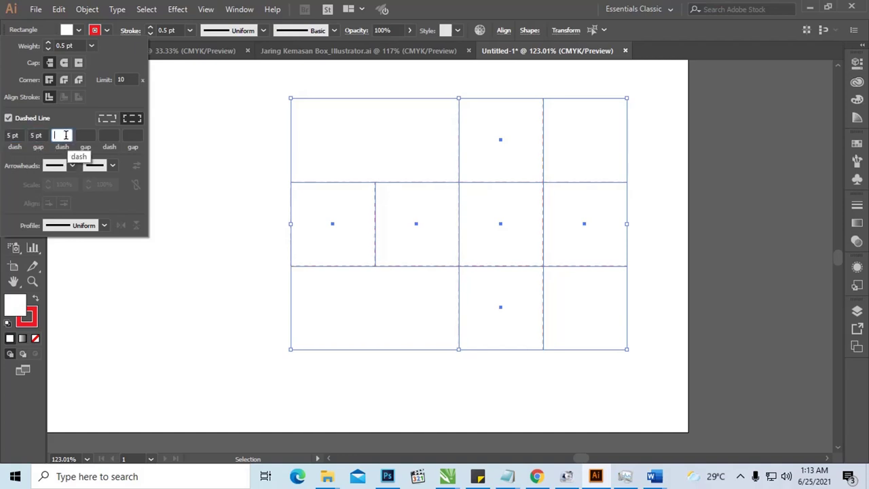
left_click(198, 137)
left_click(198, 138)
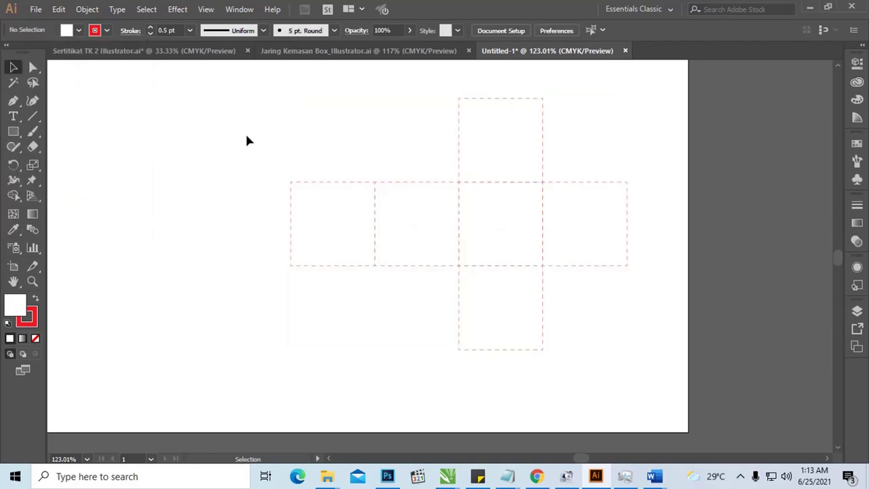
Add a half-width flap rectangle against the leftmost square's outer edge by mirroring a scaled copy of that square outward.
key("z")
left_click_drag(250, 108, 641, 363)
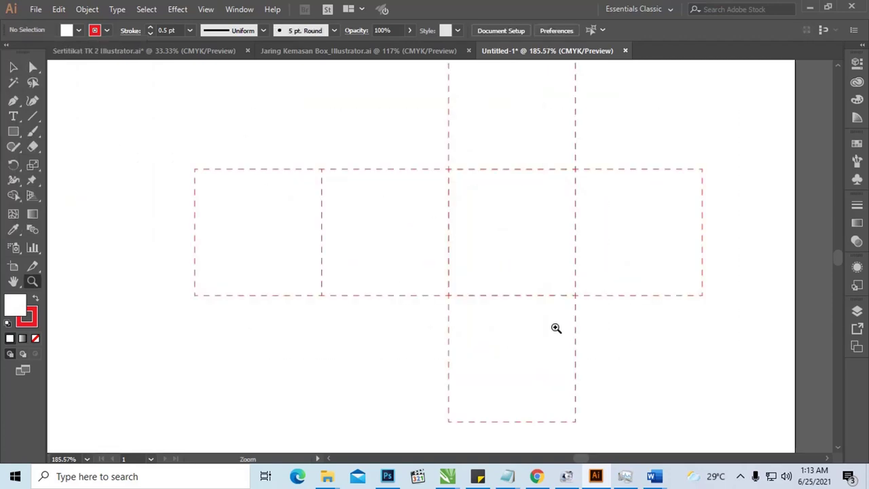
key("ctrl+minus")
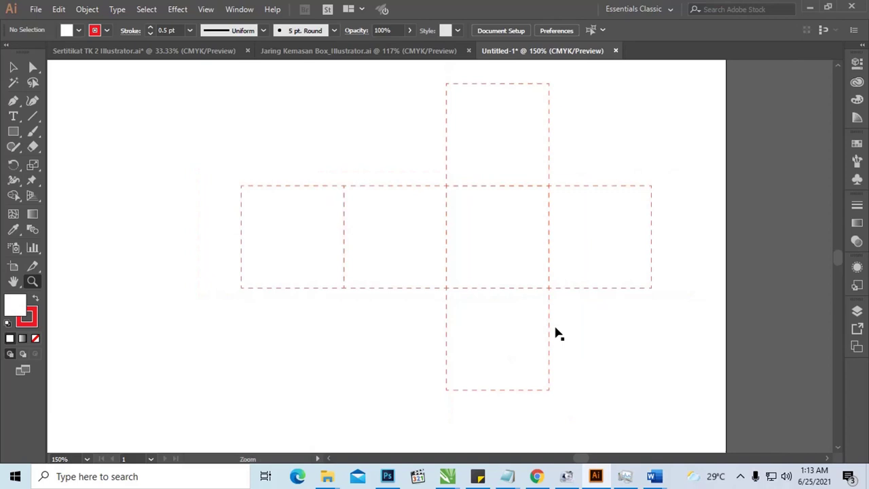
mouse_move(462, 277)
left_mouse_down()
mouse_move(466, 270)
mouse_move(457, 267)
left_mouse_up()
key("v")
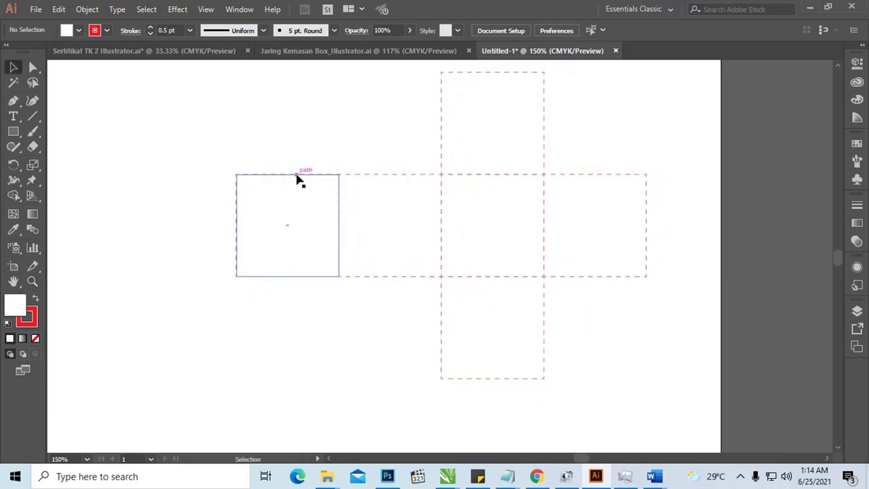
left_click(297, 177)
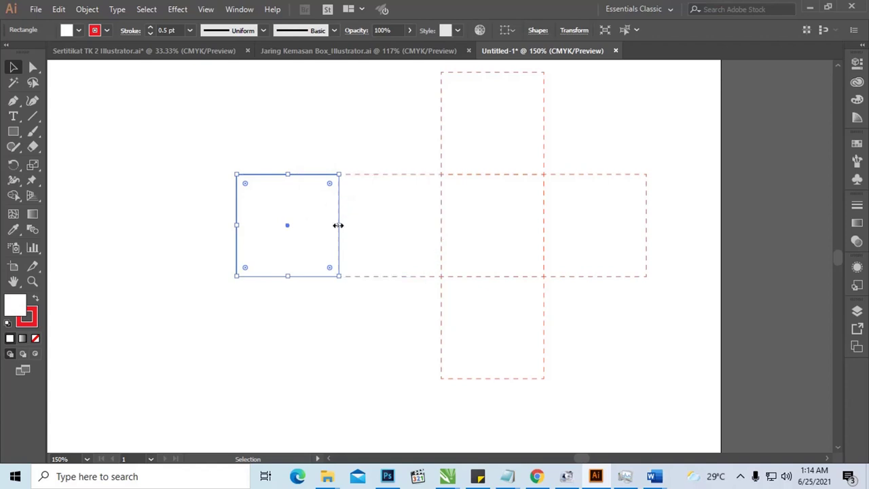
key("a")
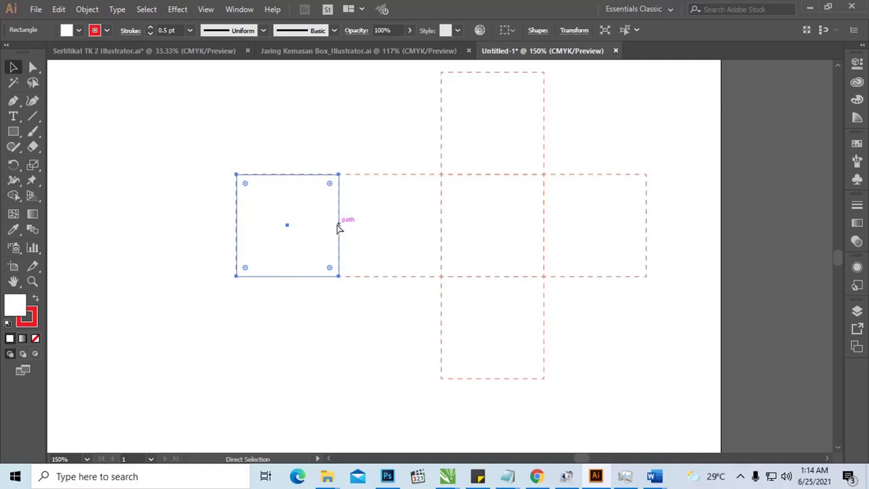
key("v")
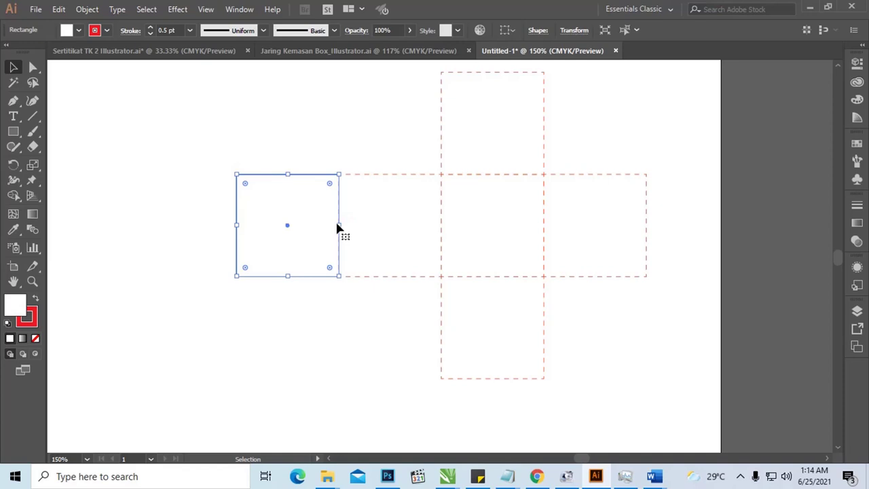
left_click_drag(337, 229, 187, 225)
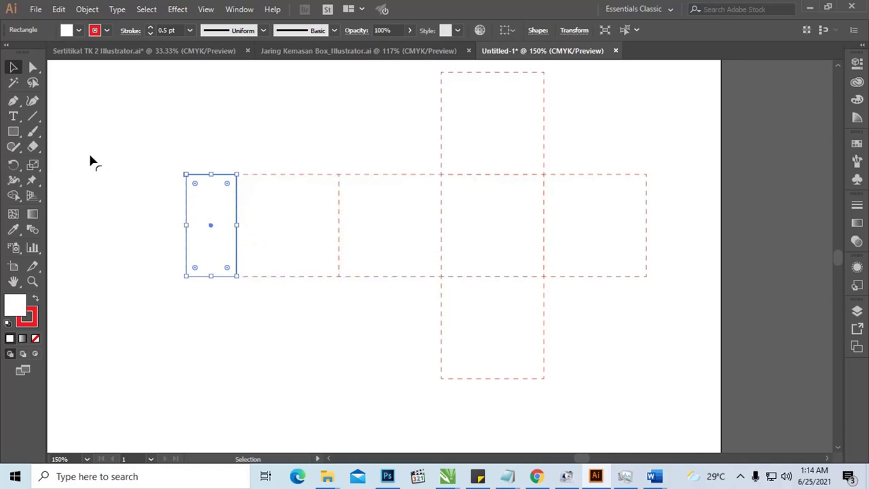
Round the flap's two outer corners with a radius of about 14.8 mm.
left_click(35, 71)
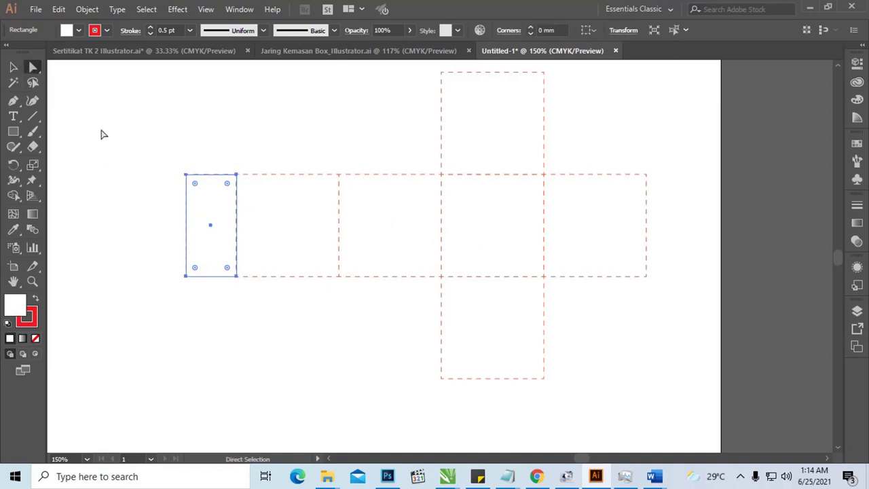
left_click(188, 178)
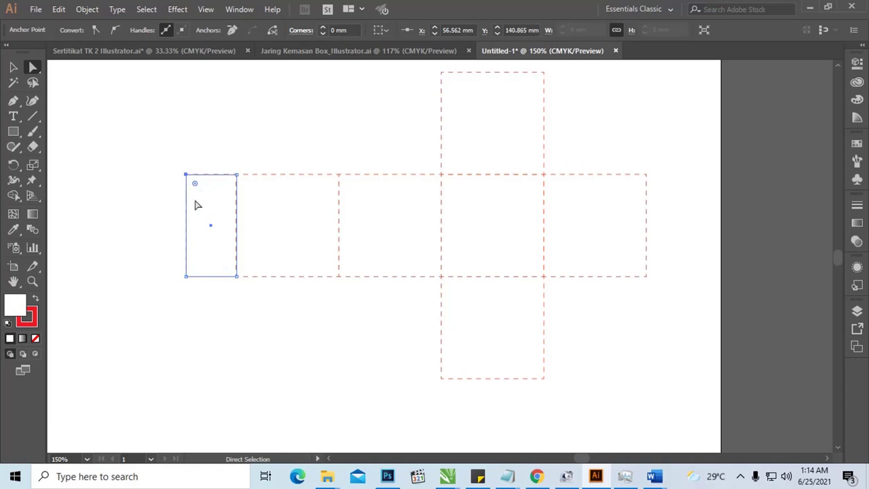
left_click(187, 276, "shift")
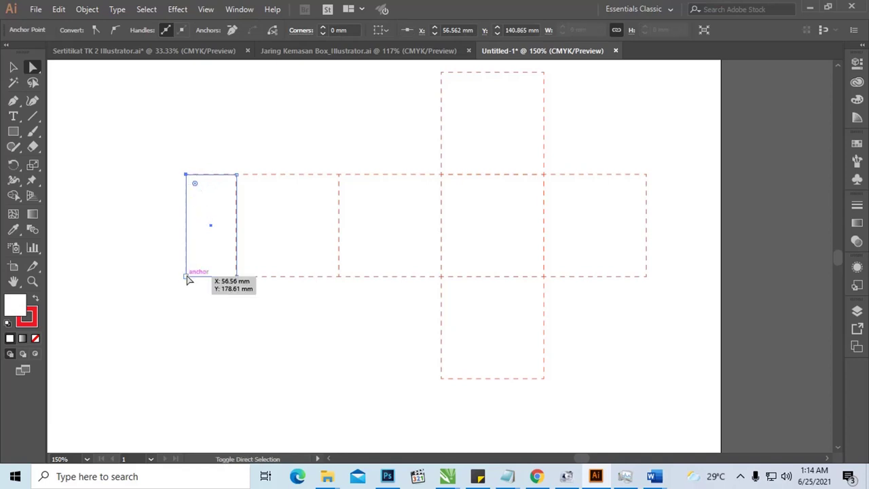
left_click(248, 252, "shift")
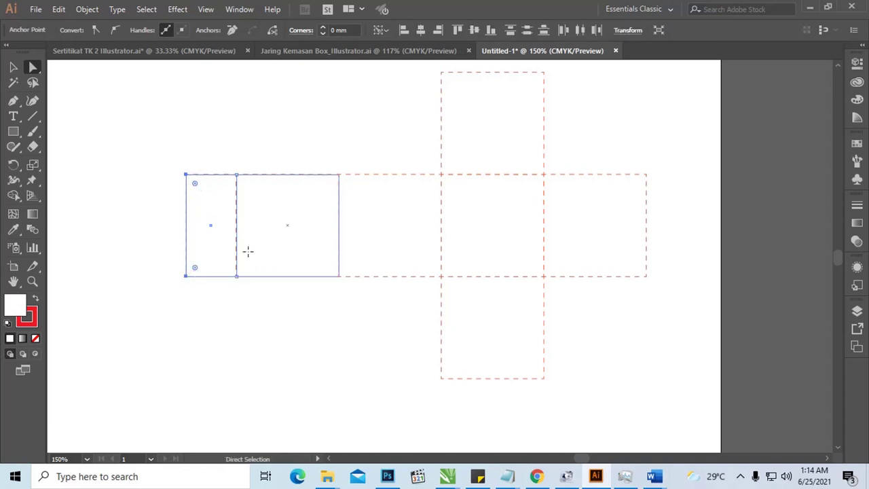
left_click_drag(195, 184, 230, 210)
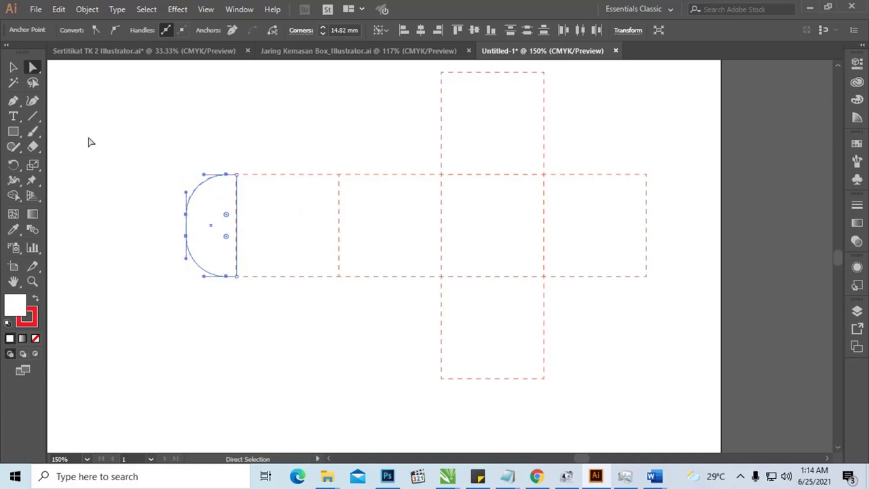
Reset the rounded flap to the default white fill and solid 1 pt black stroke, and deselect it.
key("d")
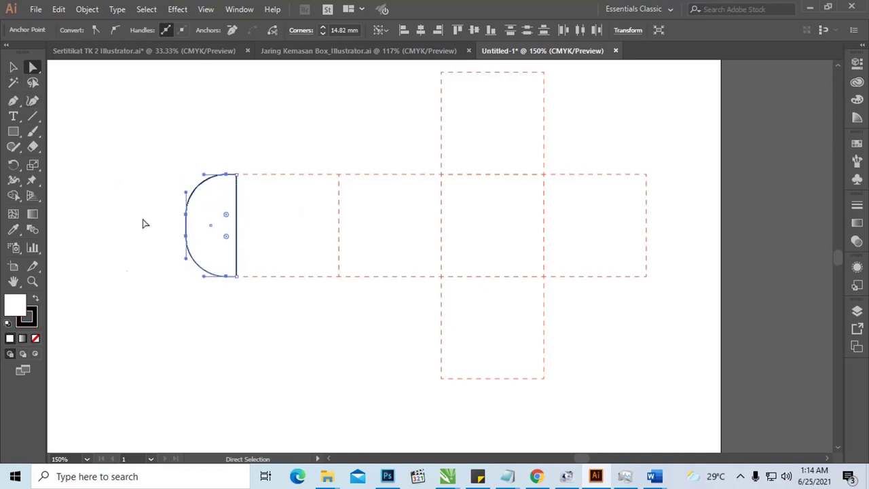
left_click(13, 66)
left_click(120, 95)
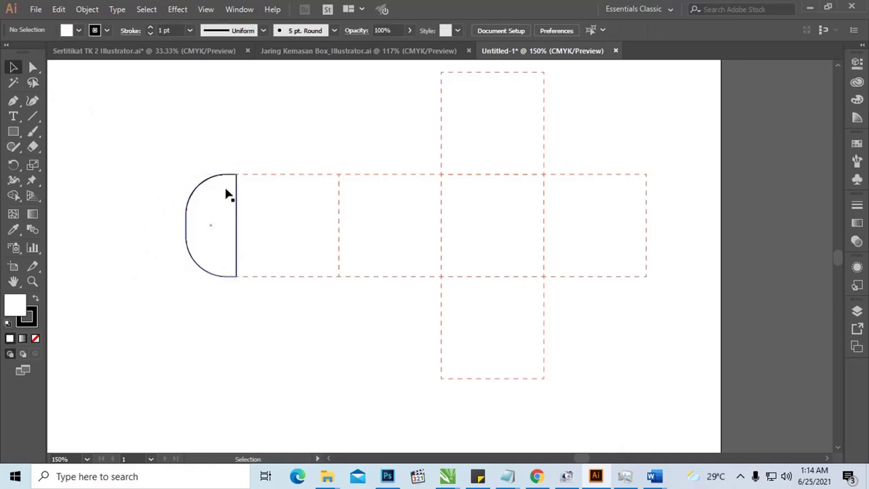
left_click_drag(495, 195, 700, 316)
key("z")
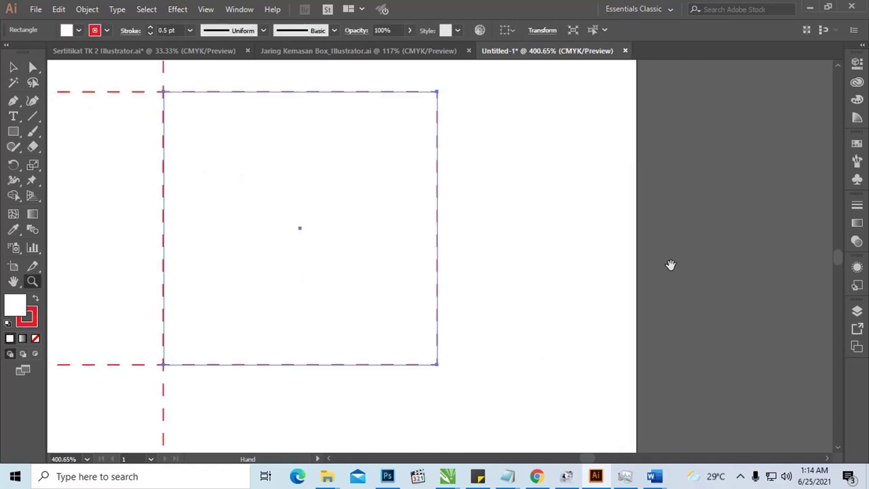
left_click_drag(670, 264, 689, 280)
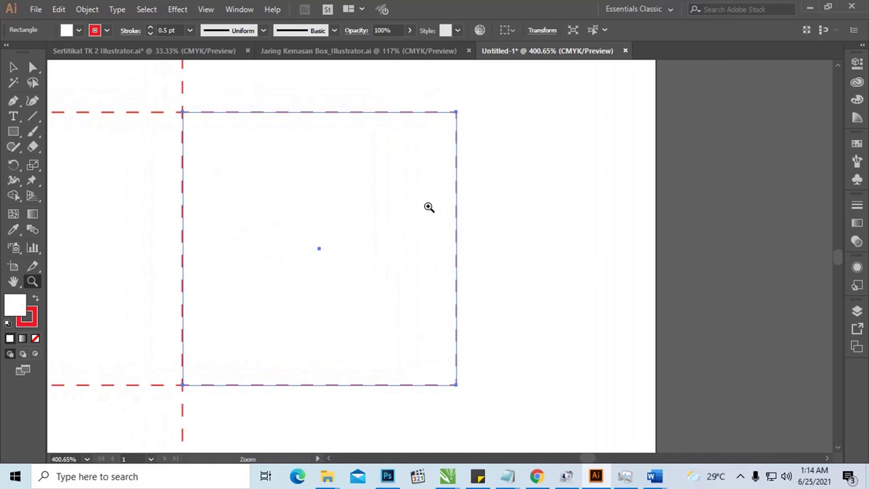
key("m")
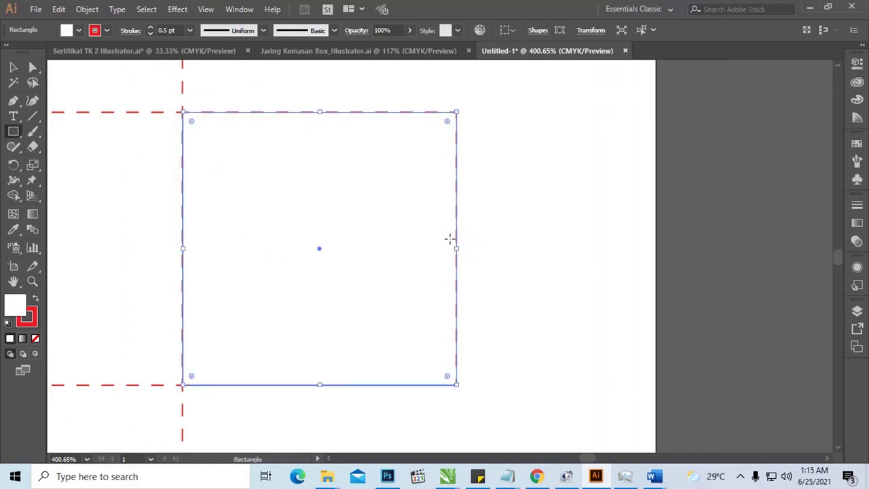
left_click(485, 249)
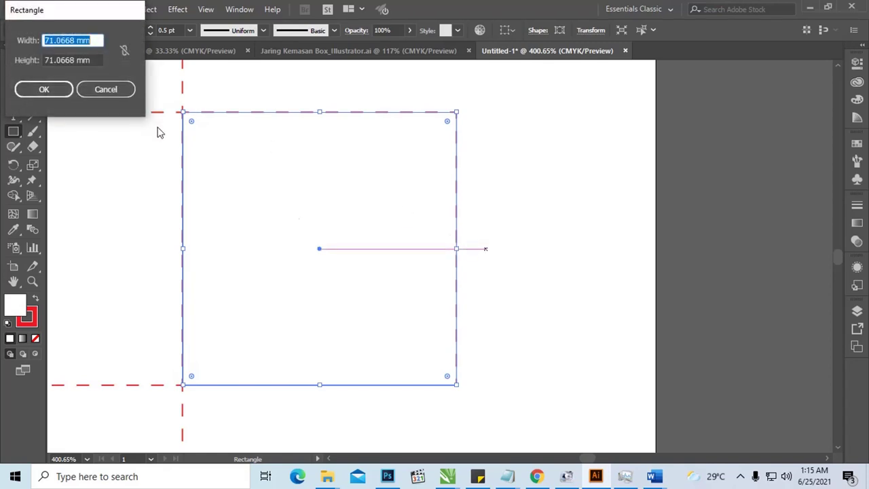
left_click(114, 88)
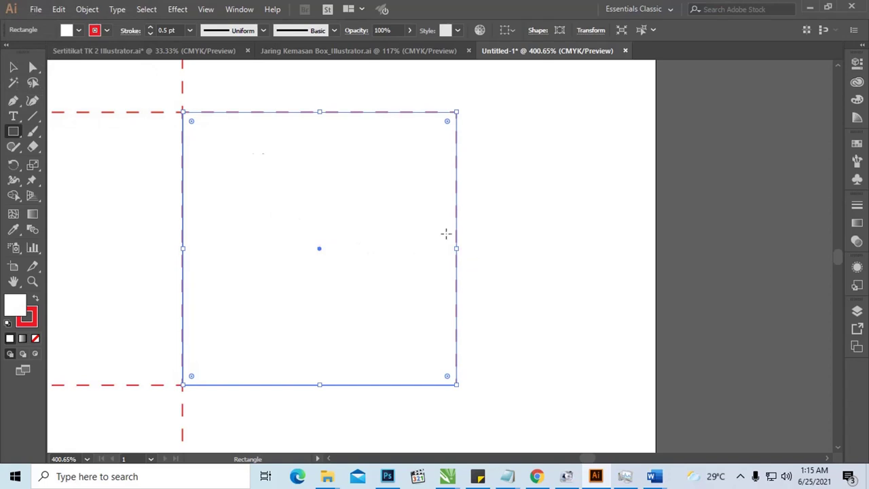
left_click(13, 67)
left_click(474, 248)
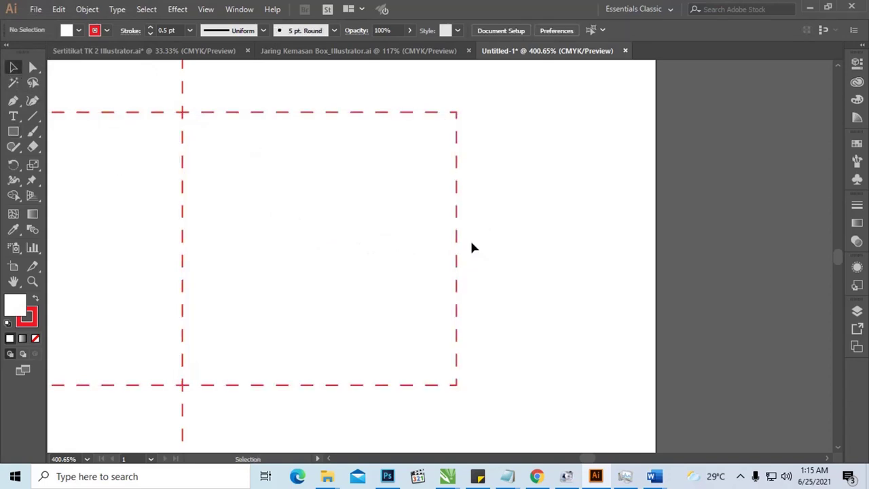
Draw a small square centred on the midpoint of the rightmost square's outer edge, and round all four of its corners.
left_click(13, 131)
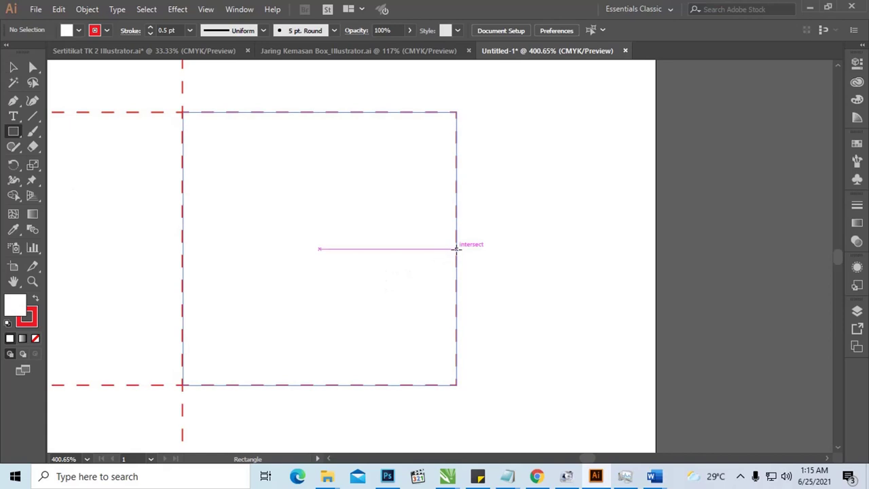
mouse_move(457, 249)
left_mouse_down()
mouse_move(466, 283)
mouse_move(456, 259)
mouse_move(486, 299)
mouse_move(495, 296)
mouse_move(452, 256)
mouse_move(487, 291)
mouse_move(456, 256)
mouse_move(470, 278)
left_mouse_up()
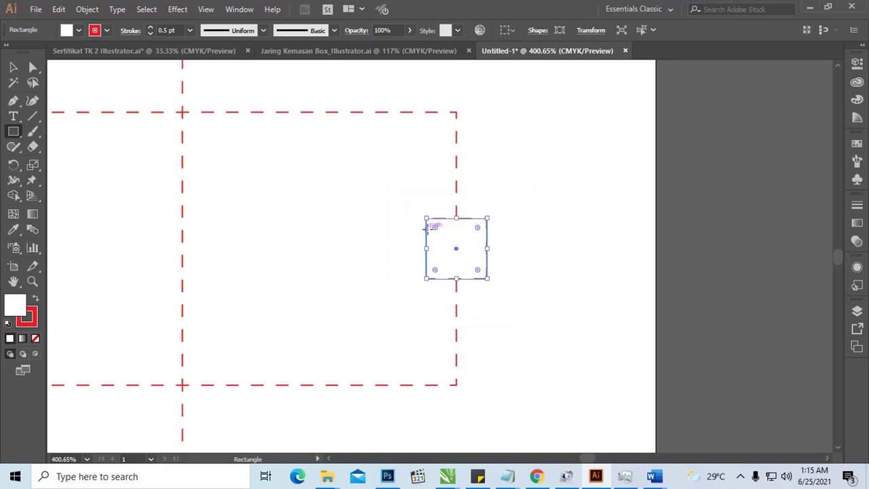
left_click(33, 67)
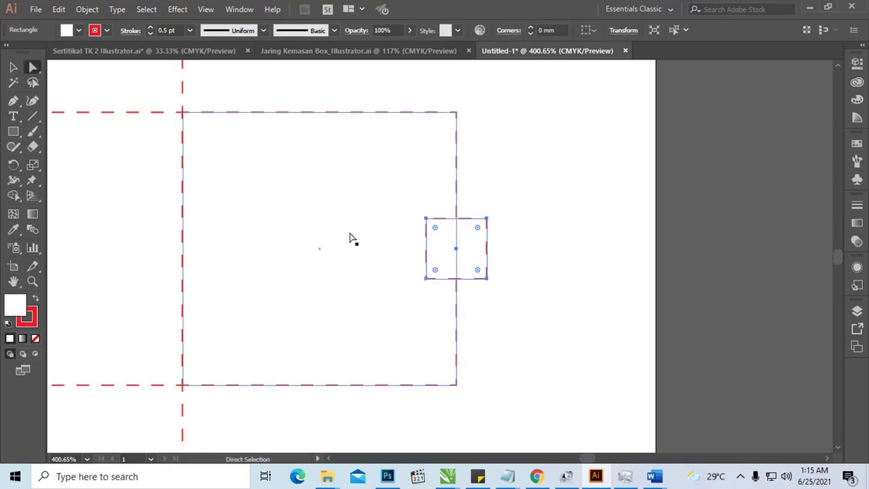
mouse_move(435, 231)
left_mouse_down()
mouse_move(468, 252)
mouse_move(442, 235)
left_mouse_up()
left_click(15, 68)
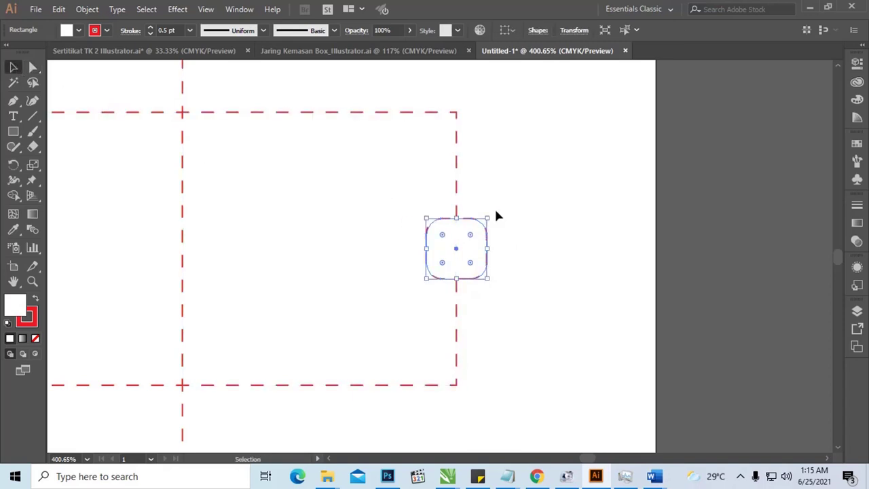
left_click(496, 201)
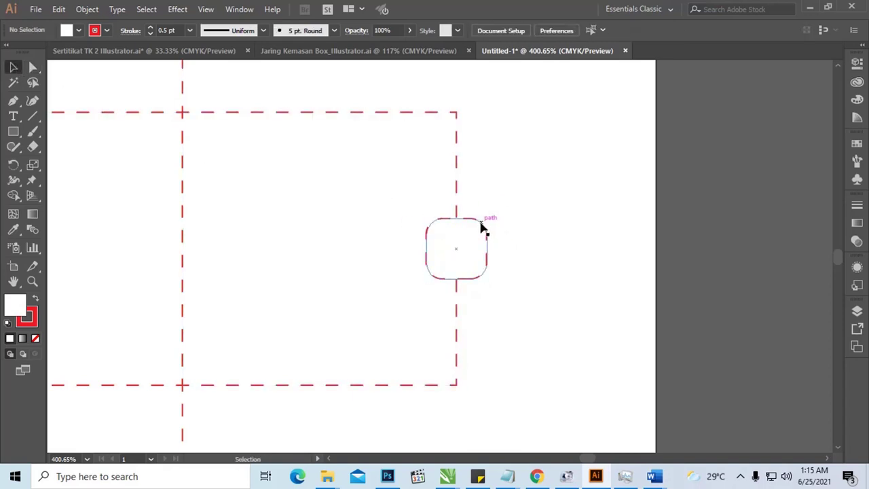
Divide the rightmost square with the small rounded square using the Pathfinder Divide operation.
left_click(483, 223)
left_click(455, 178, "shift")
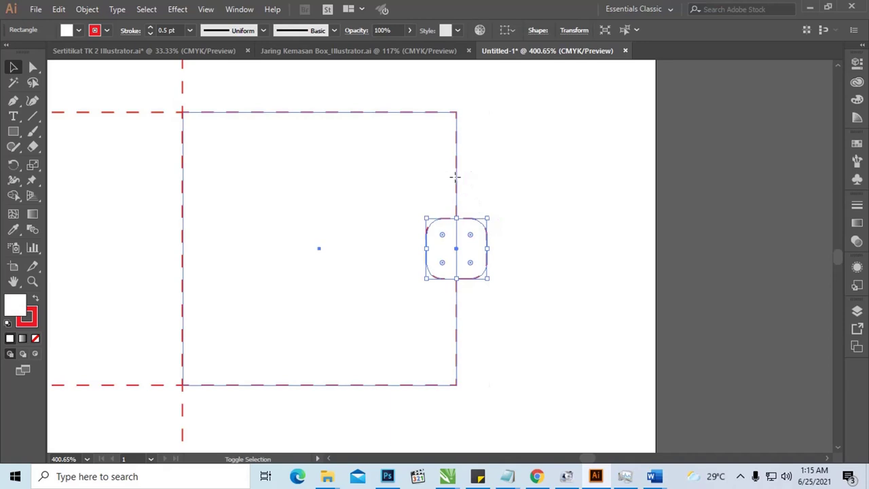
left_click(456, 177, "shift")
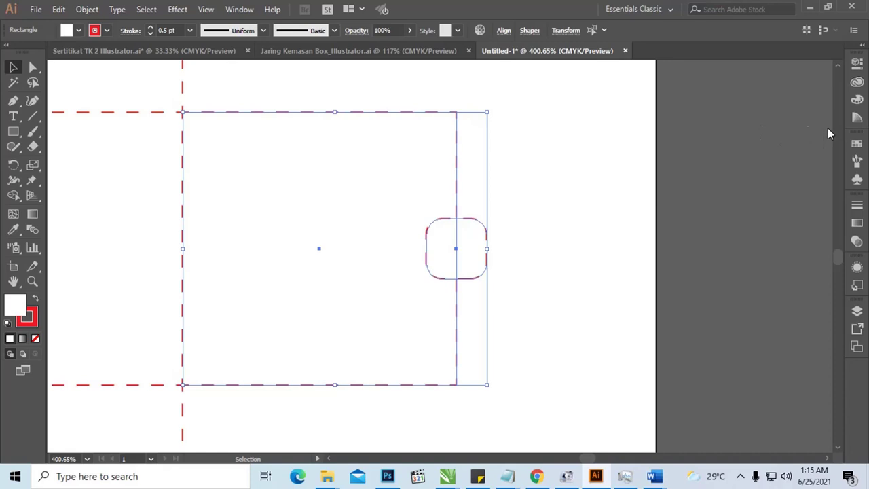
left_click(231, 10)
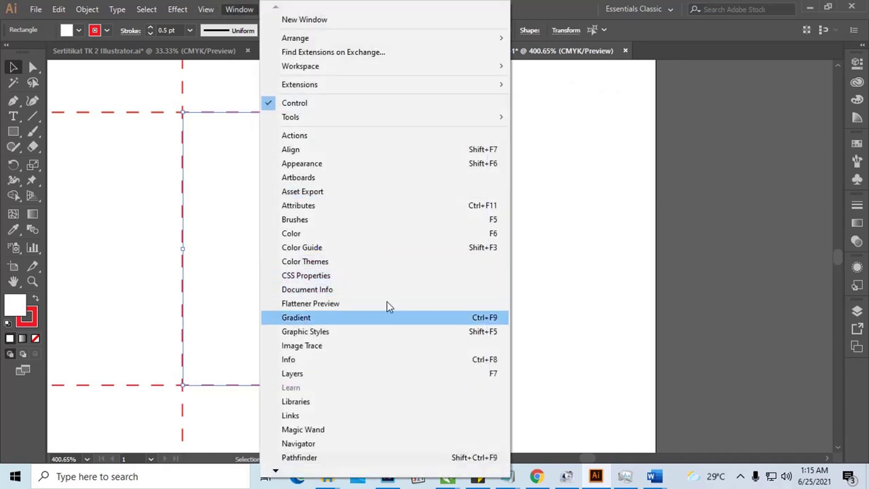
left_click(320, 457)
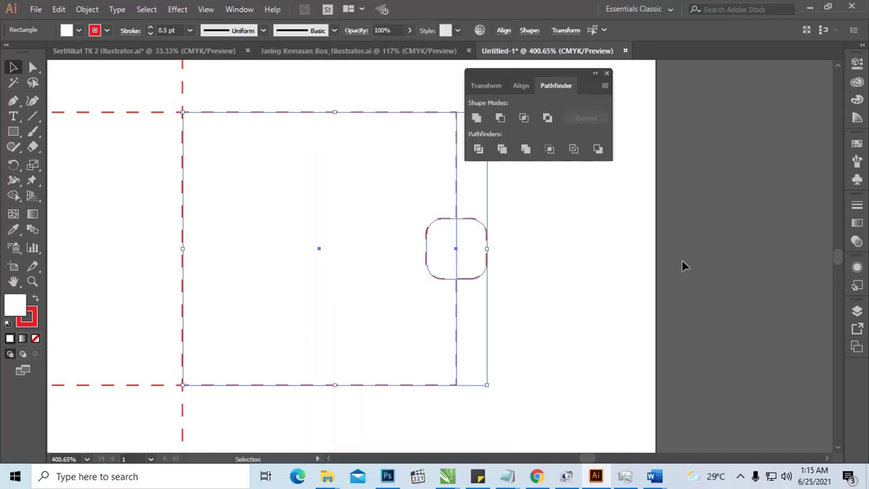
left_click_drag(500, 76, 608, 93)
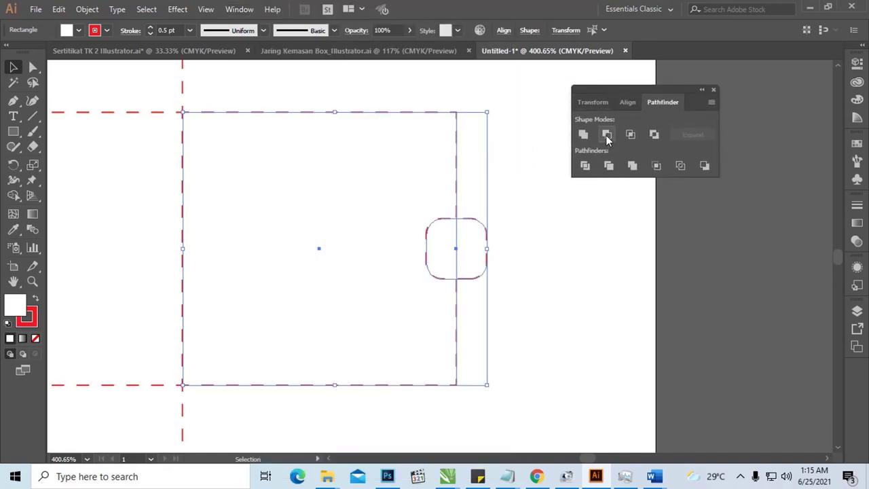
left_click(585, 166)
Ungroup the divided shapes and delete both halves of the small rounded square, leaving a notch in the rightmost square's outer edge.
right_click(479, 224)
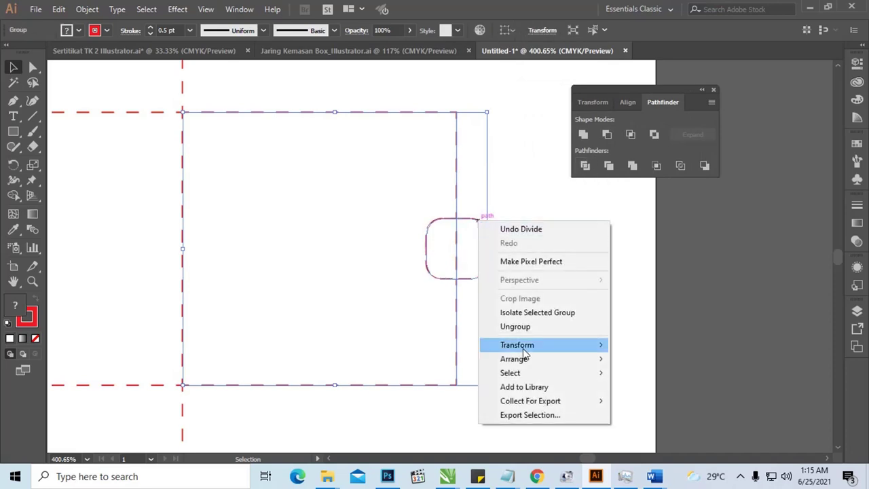
left_click(516, 326)
left_click(495, 268)
left_click(498, 250)
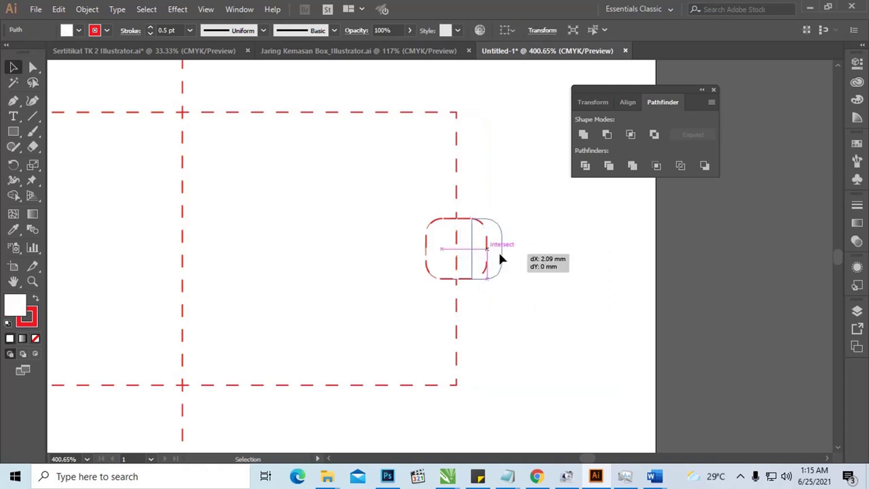
key("Delete")
left_click_drag(451, 282, 481, 221)
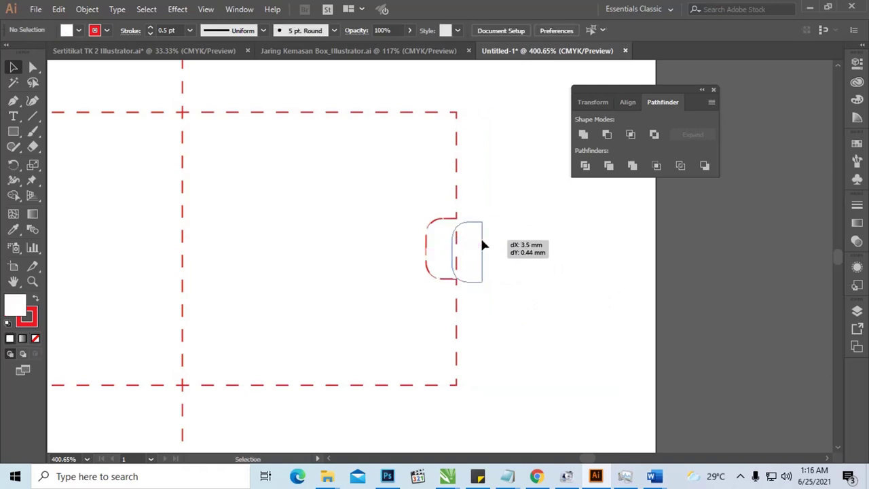
key("Delete")
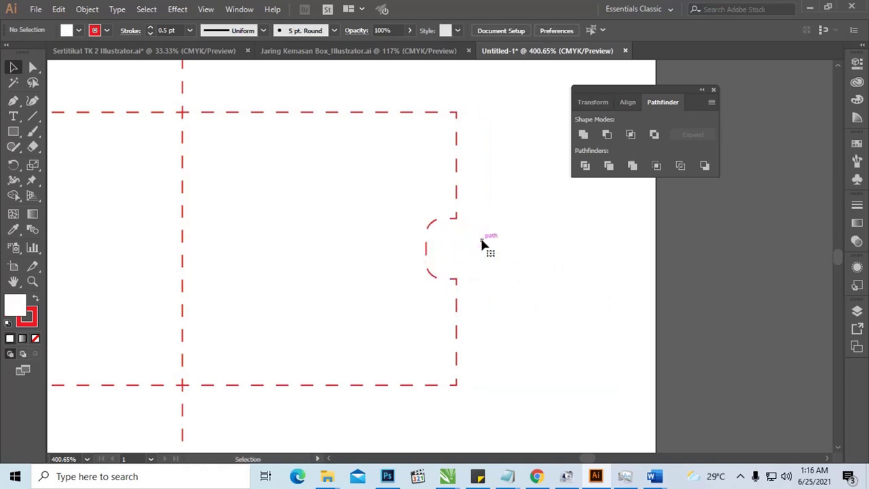
key("a")
key("ctrl+0")
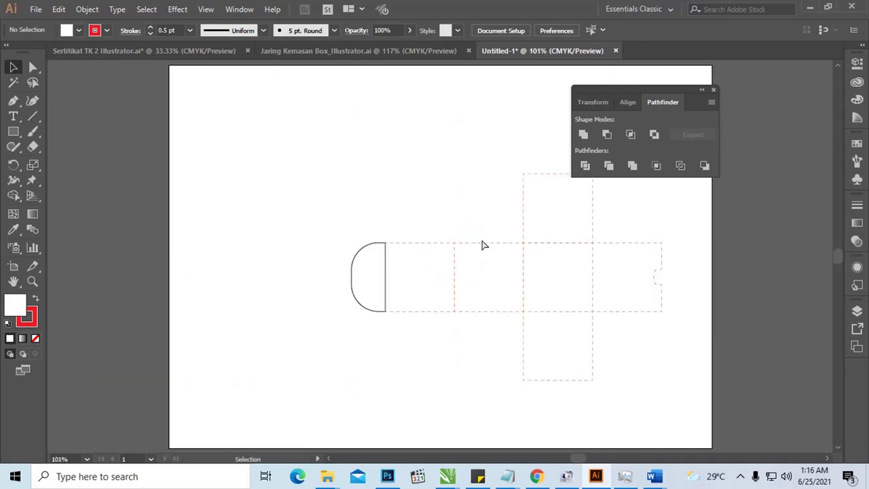
Add a narrow strip outside the top square's left edge by mirroring a scaled copy, with default white fill and 1 pt black stroke.
left_click_drag(484, 243, 354, 219)
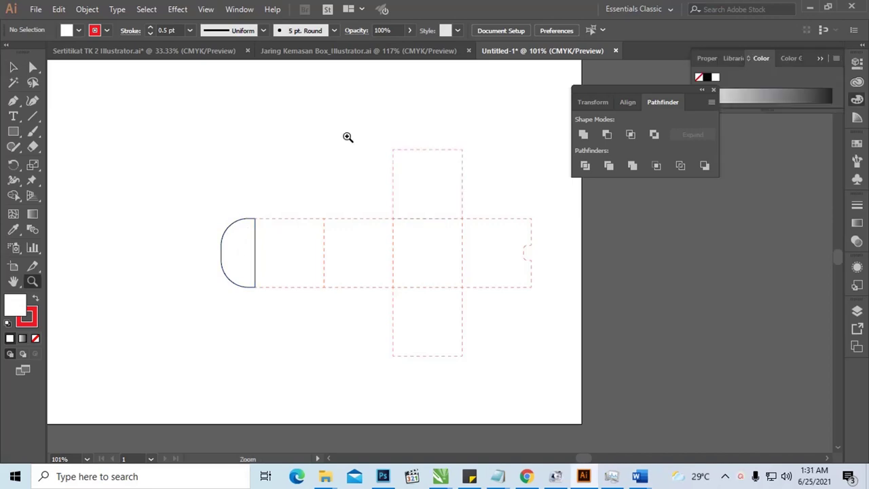
left_click_drag(347, 136, 547, 382)
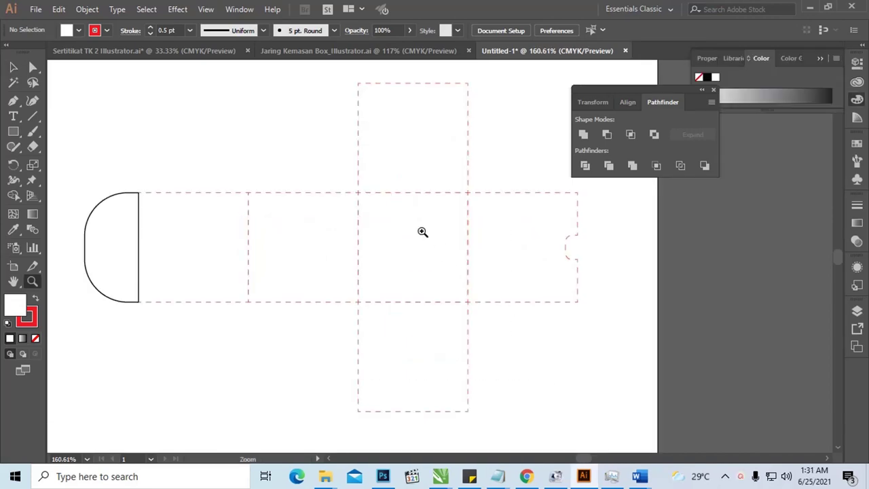
left_click_drag(429, 207, 381, 167)
key("v")
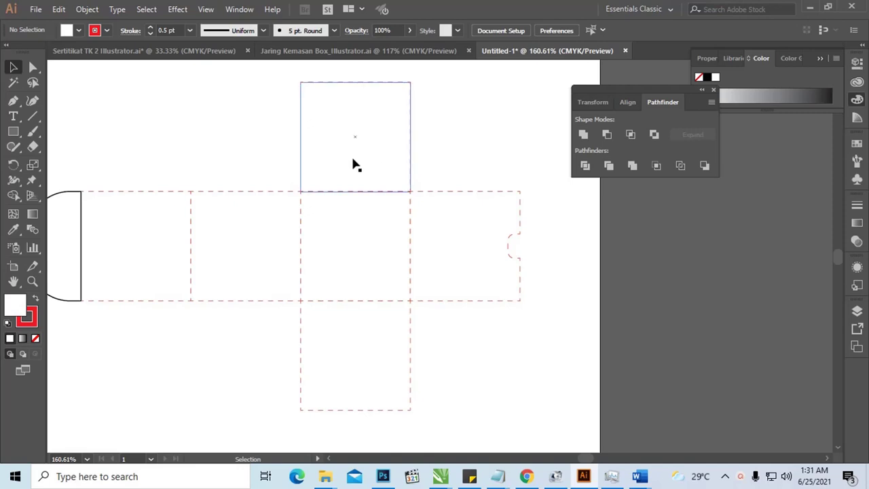
left_click(300, 127)
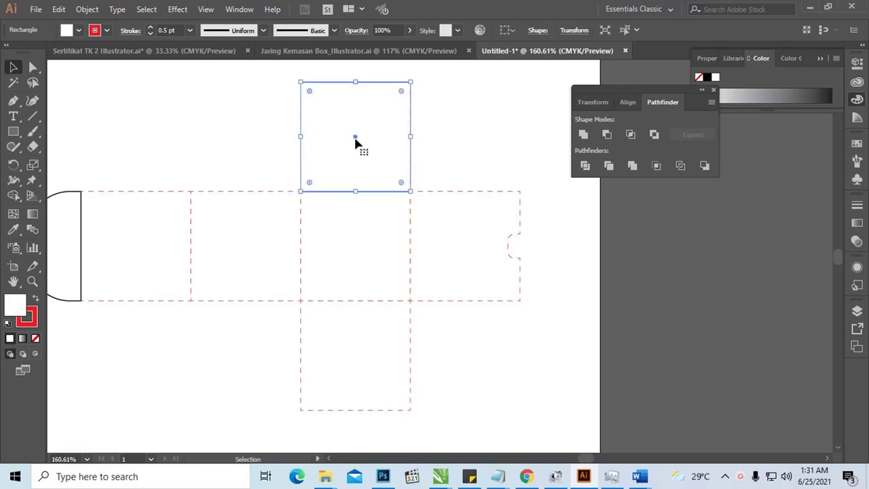
left_click_drag(356, 138, 356, 139)
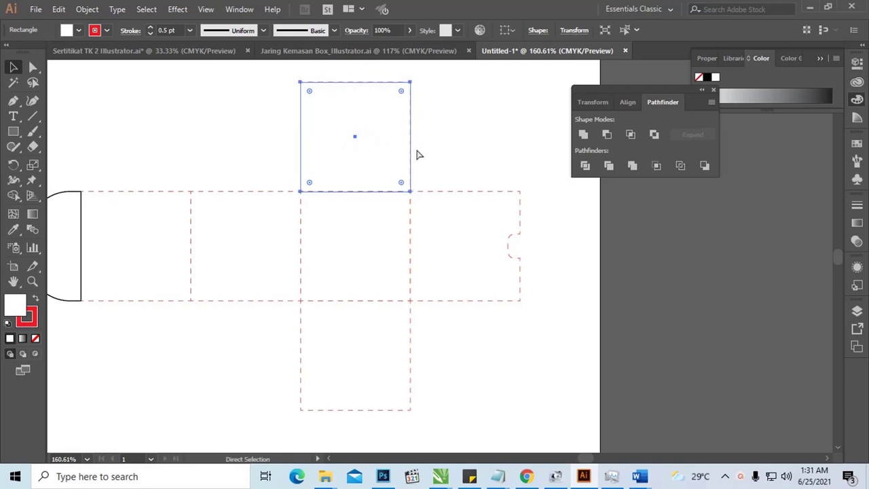
left_click_drag(413, 137, 284, 138)
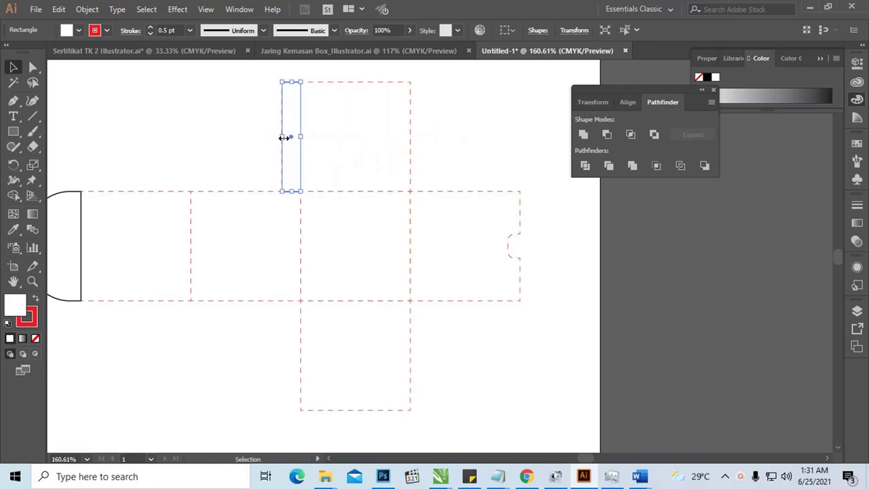
key("d")
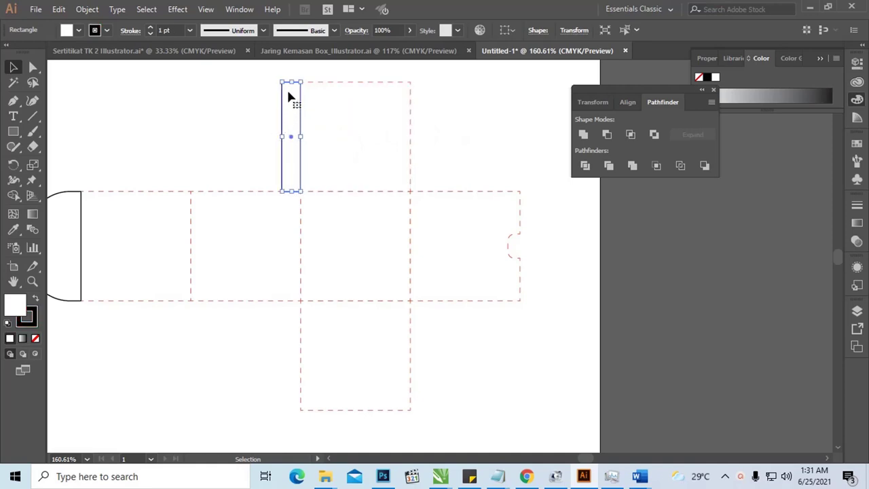
left_click(258, 107)
Shorten the narrow strip equally at both ends about its centre, keeping its width and its contact with the top square.
key("z")
left_click_drag(261, 77, 354, 179)
key("v")
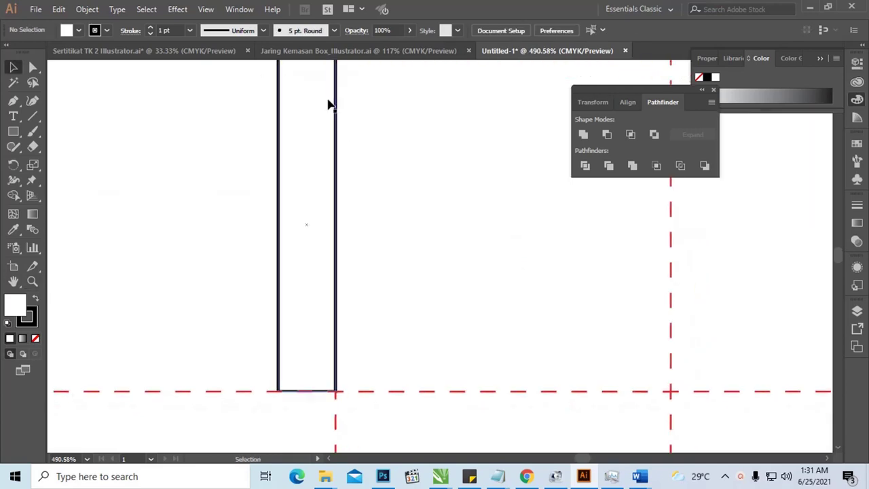
key("ctrl+equal")
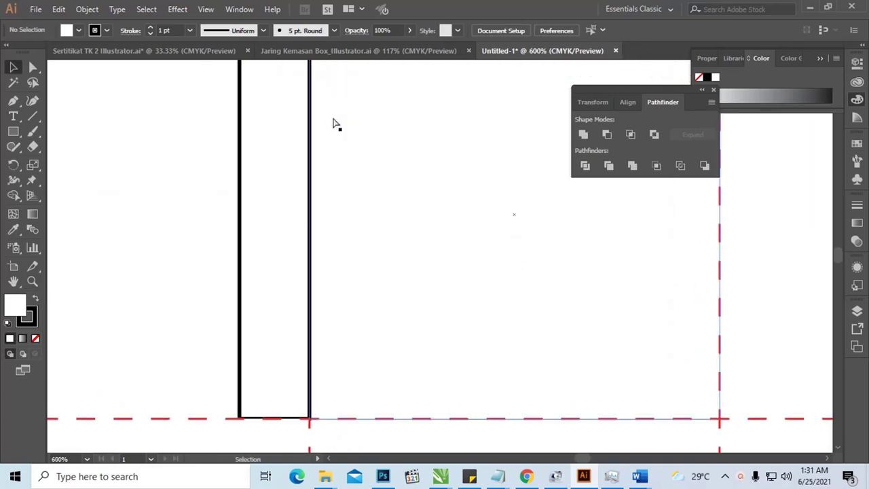
key("z")
left_click_drag(359, 122, 278, 123)
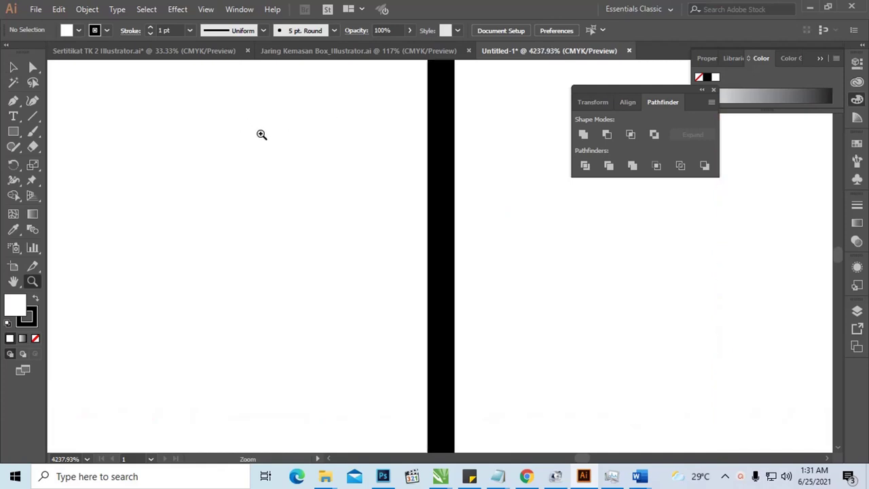
key("ctrl+minus")
key("ctrl+minus")
key("ctrl+minus")
key("ctrl+minus")
key("ctrl+minus")
key("ctrl+minus")
key("ctrl+minus")
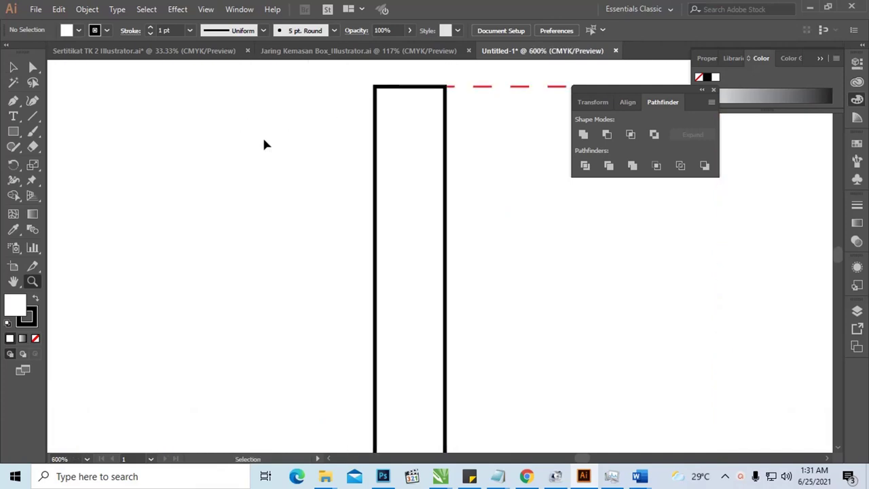
scroll(306, 149, "down", 1)
scroll(309, 139, "right", 1)
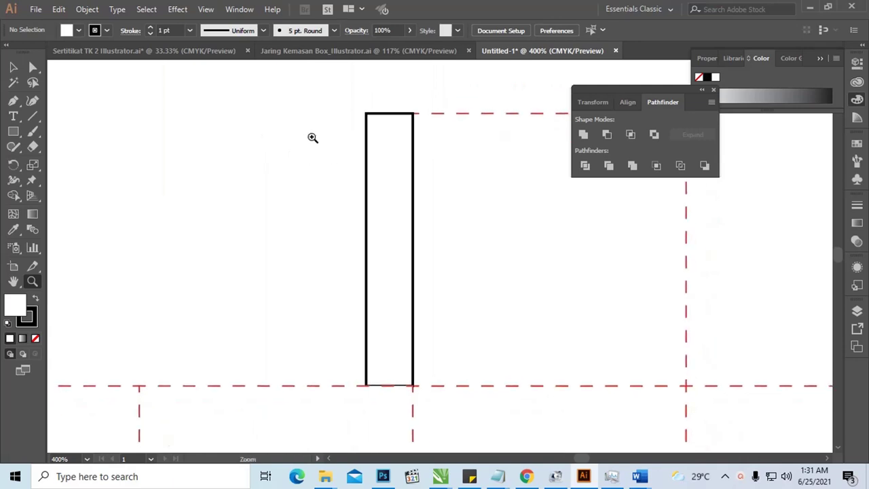
key("v")
left_click(379, 121)
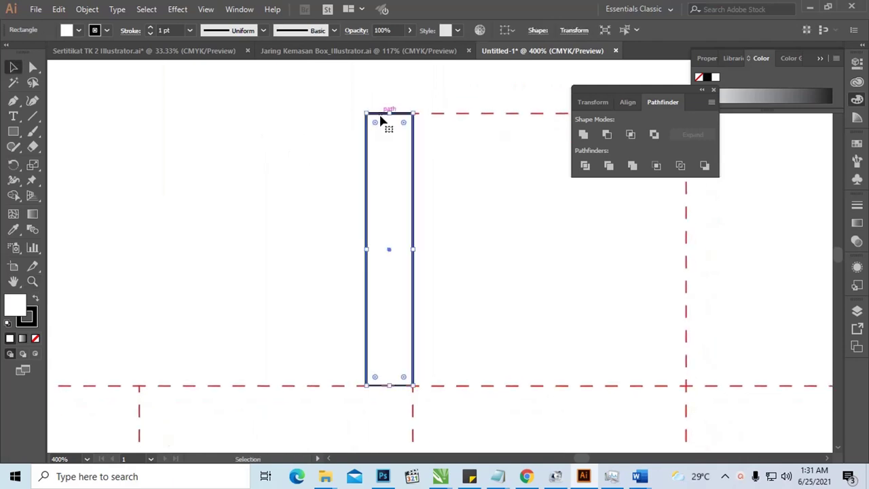
left_click_drag(391, 112, 389, 134)
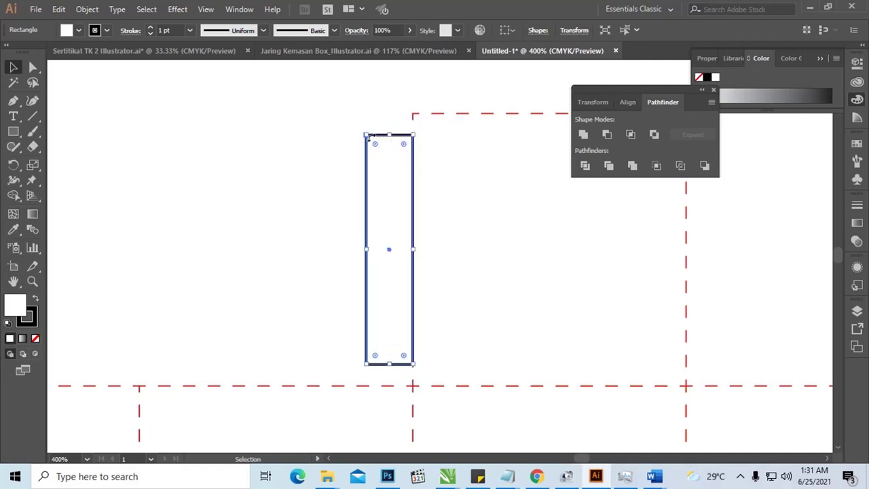
Round the narrow flap's upper outer corner to 3.31 mm and its lower outer corner to 6.44 mm.
key("a")
left_click(366, 135)
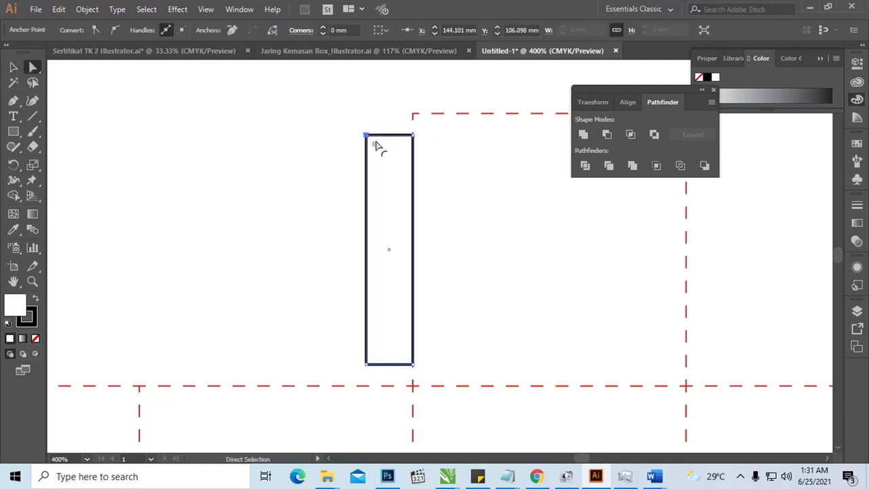
left_click_drag(376, 145, 393, 165)
scroll(380, 177, "down", 1)
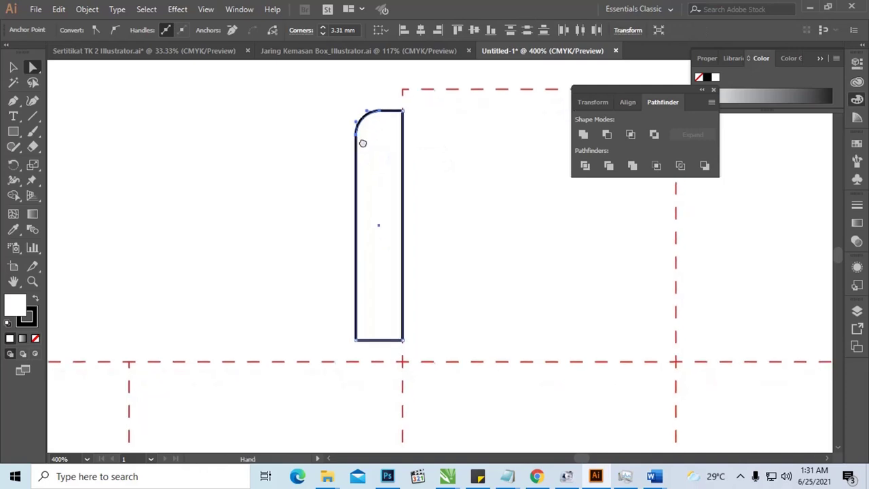
left_click(358, 336)
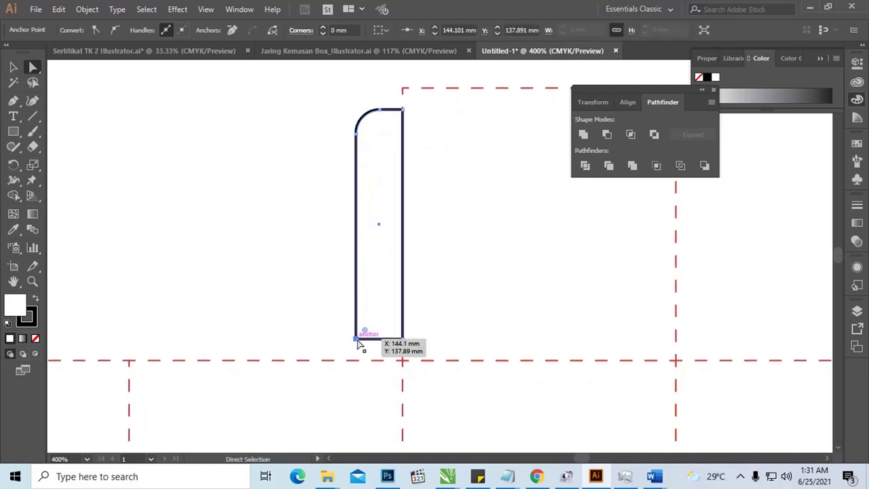
left_click_drag(364, 333, 405, 248)
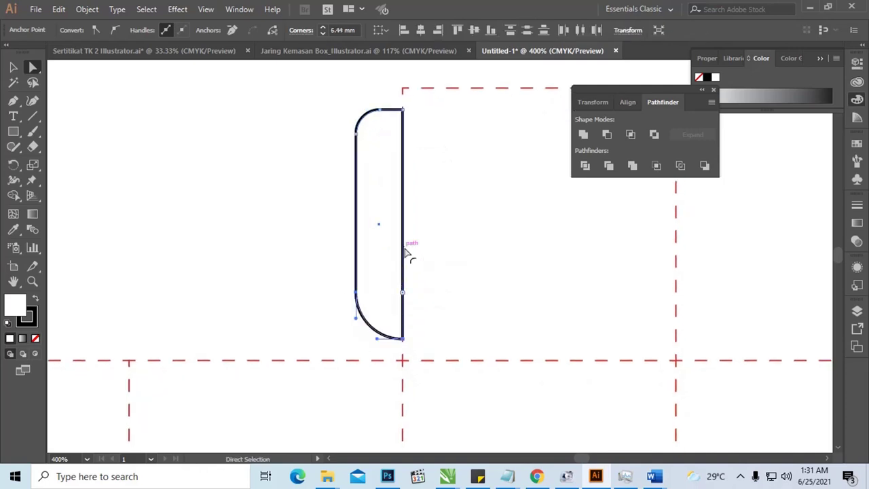
left_click(13, 66)
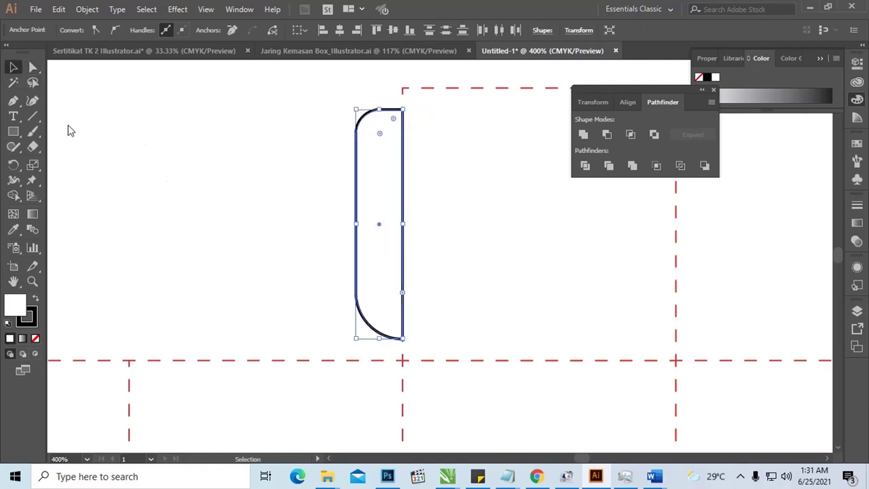
left_click(175, 147)
Copy the rounded flap straight across so the copy touches the outside of the top square's right edge.
key("ctrl")
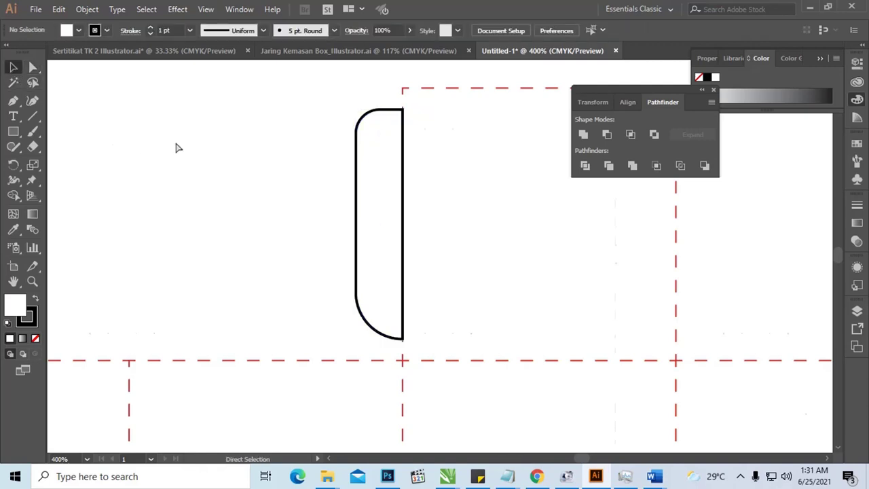
key("ctrl+minus")
left_click_drag(174, 132, 29, 59)
left_click(217, 153)
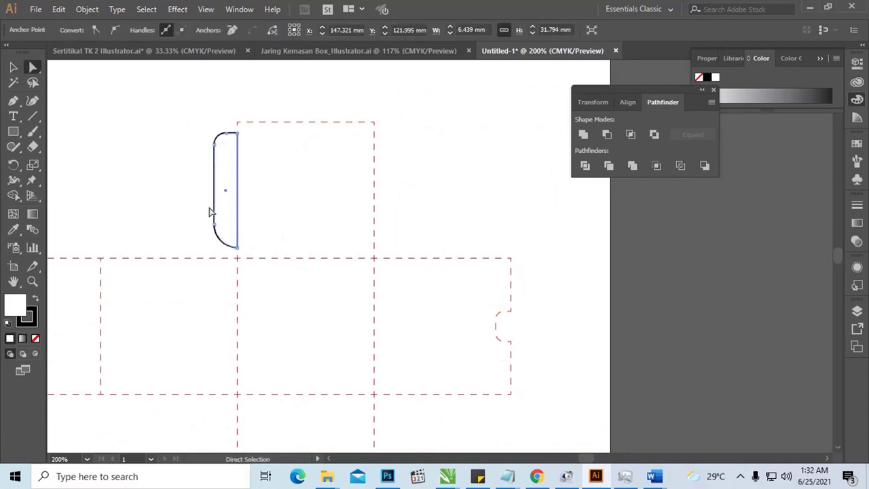
left_click(14, 68)
left_click(80, 88)
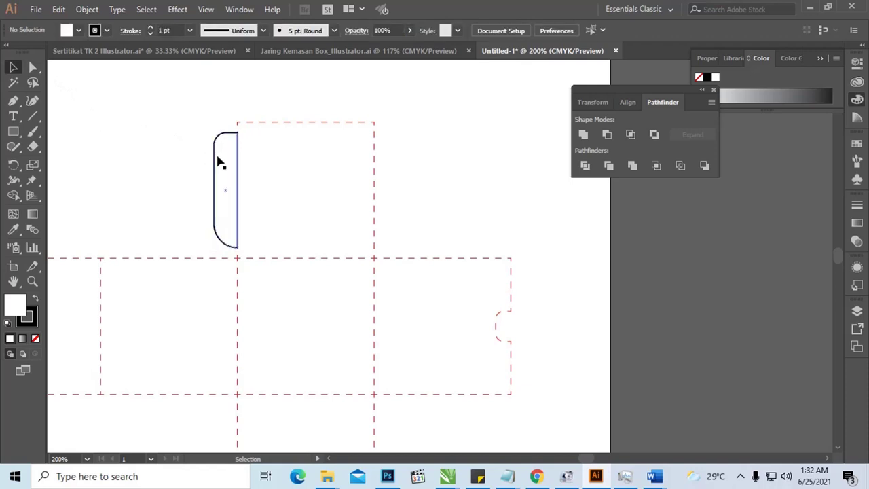
left_click(217, 144)
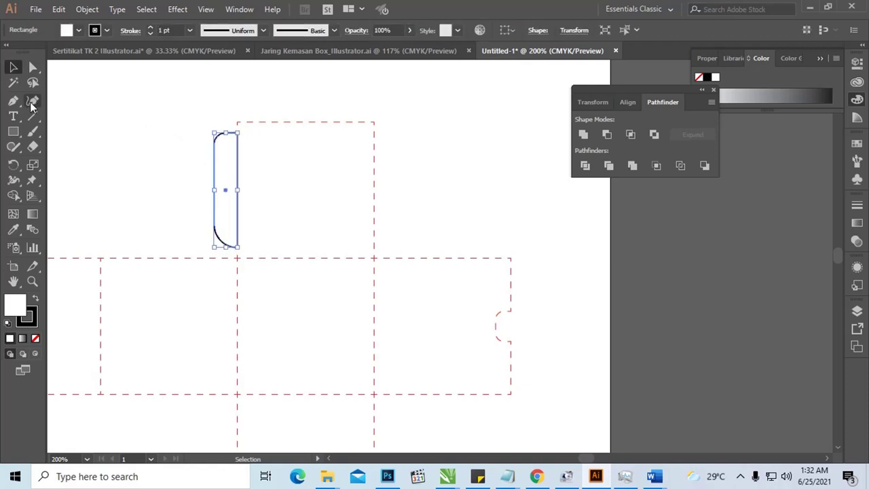
left_click(135, 108)
left_click(221, 156)
left_click_drag(216, 145, 378, 148)
right_click(378, 150)
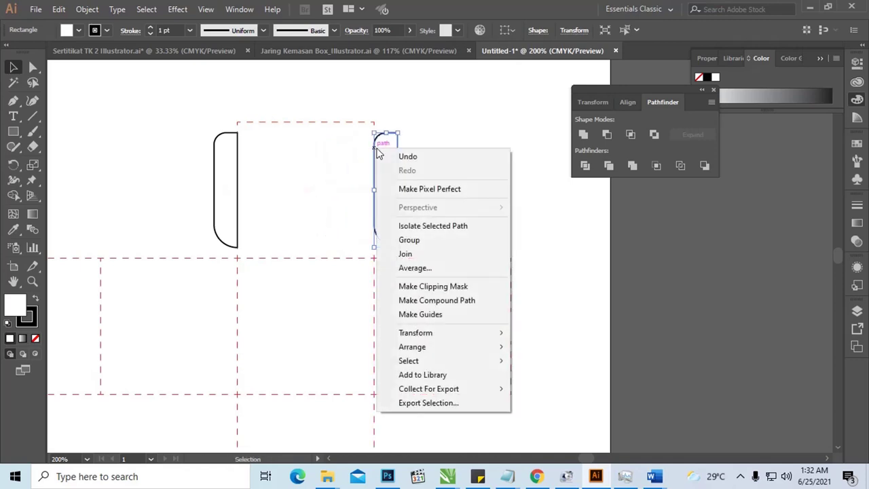
left_click(379, 139)
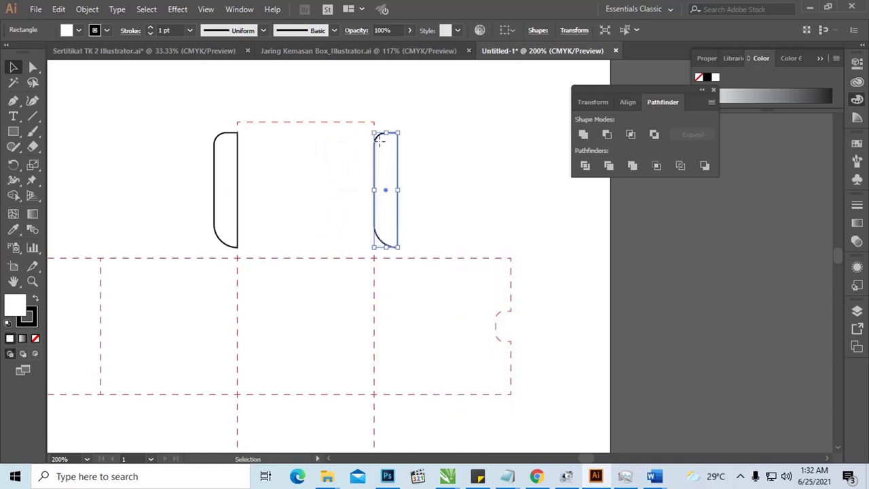
Reflect the copied flap about the vertical axis so its rounded corners face outwards.
right_click(380, 140)
mouse_move(466, 329)
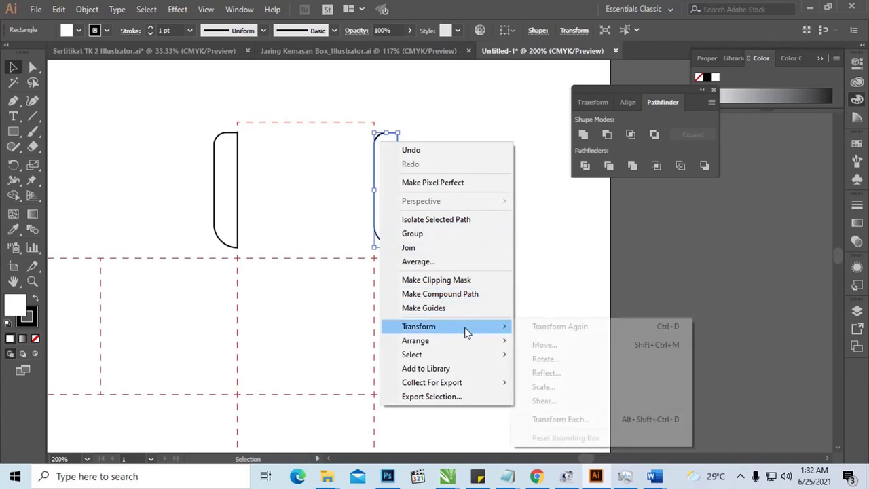
left_click(558, 374)
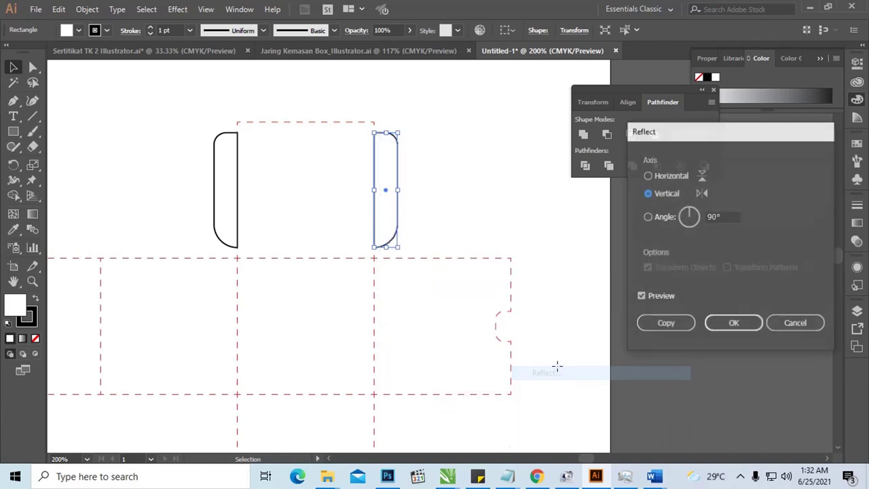
left_click(734, 325)
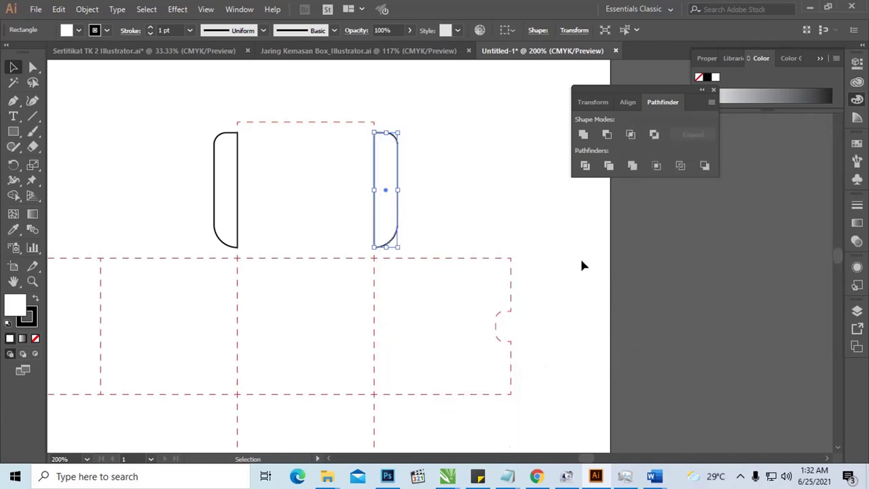
left_click(474, 192)
Copy the top square's two side flaps straight down to the sides of the bottom square.
left_click_drag(425, 224, 482, 170)
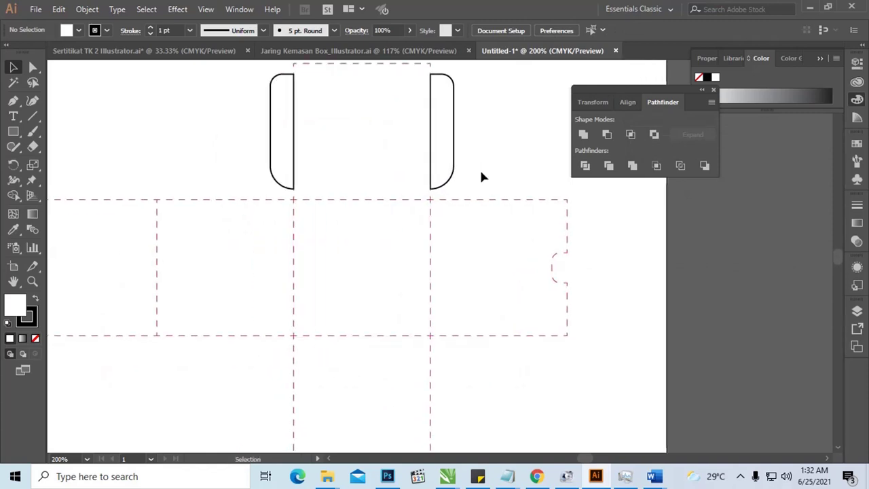
left_click_drag(446, 244, 448, 221)
scroll(448, 221, "down", 2)
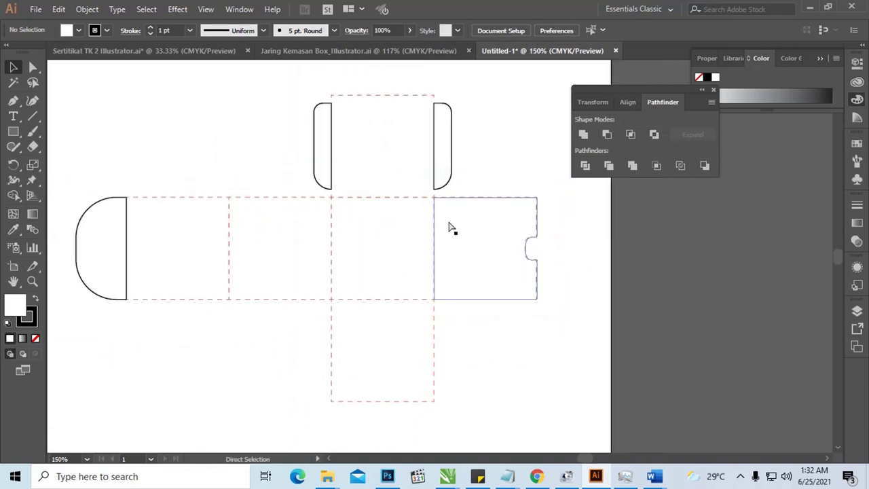
left_click_drag(448, 218, 429, 192)
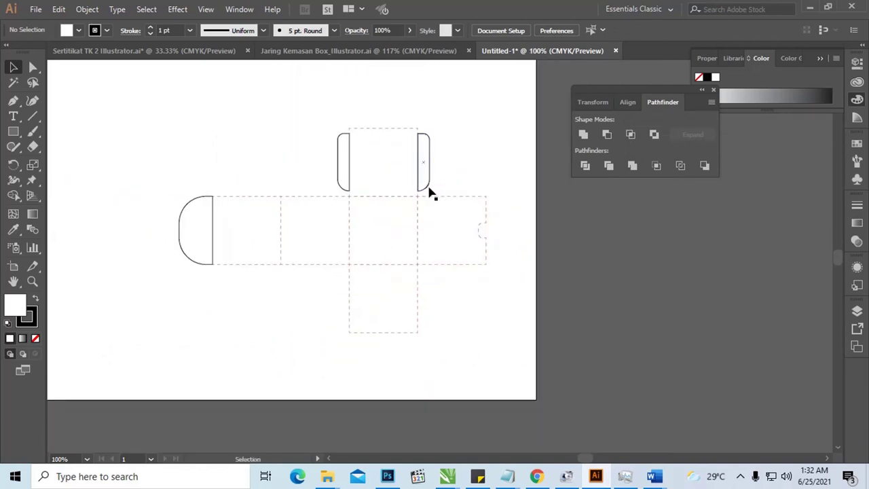
left_click(429, 189)
left_click(340, 182, "shift")
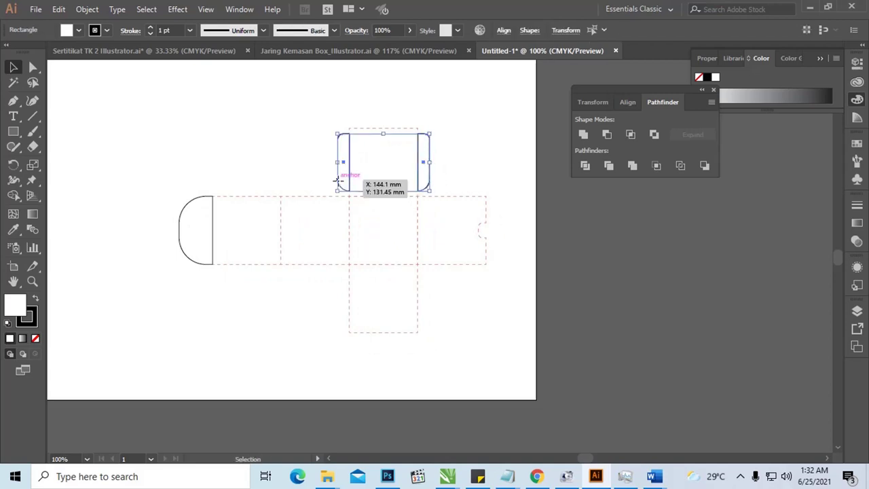
left_click_drag(337, 180, 338, 318)
Reflect the bottom square's two flaps about the horizontal axis and nudge them slightly downwards.
key("z")
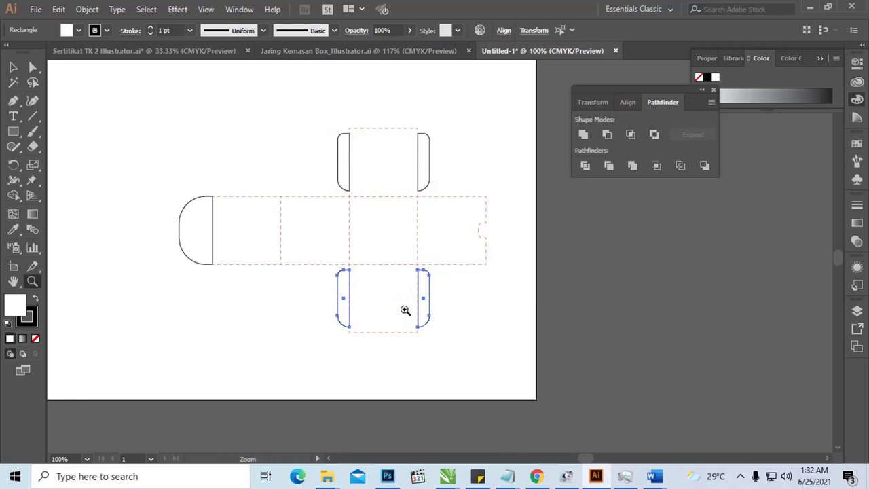
left_click_drag(319, 261, 489, 343)
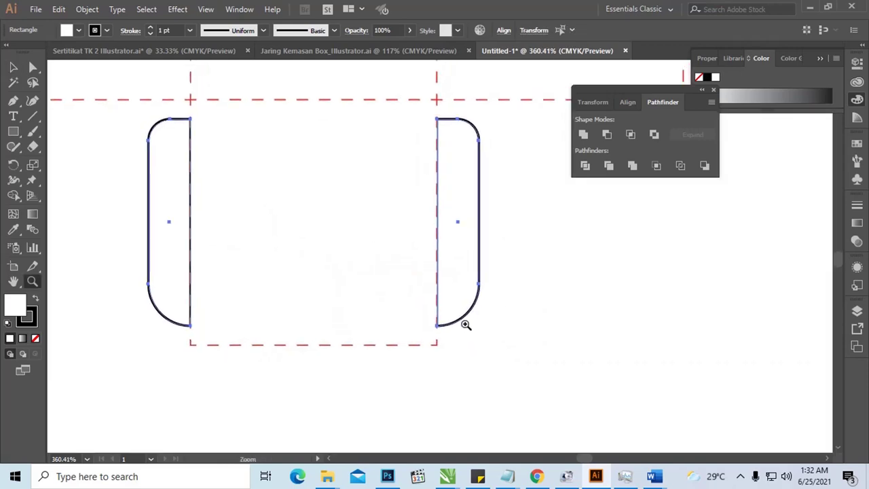
key("v")
right_click(482, 271)
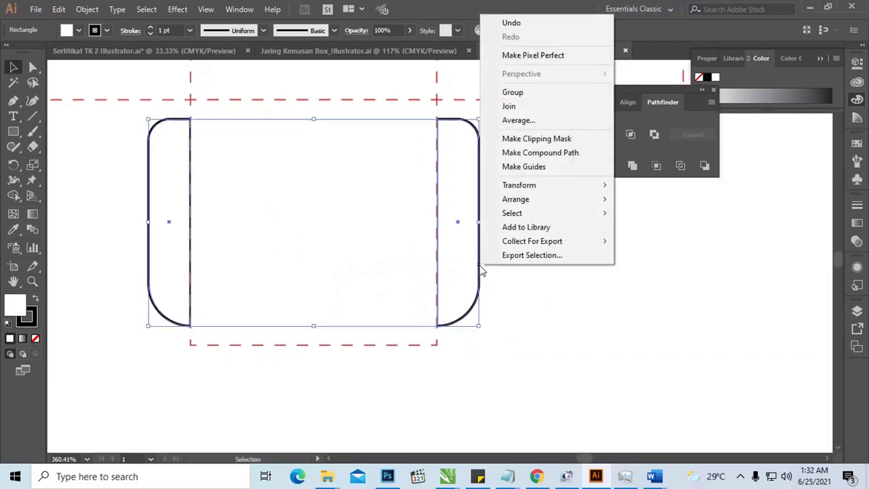
mouse_move(543, 190)
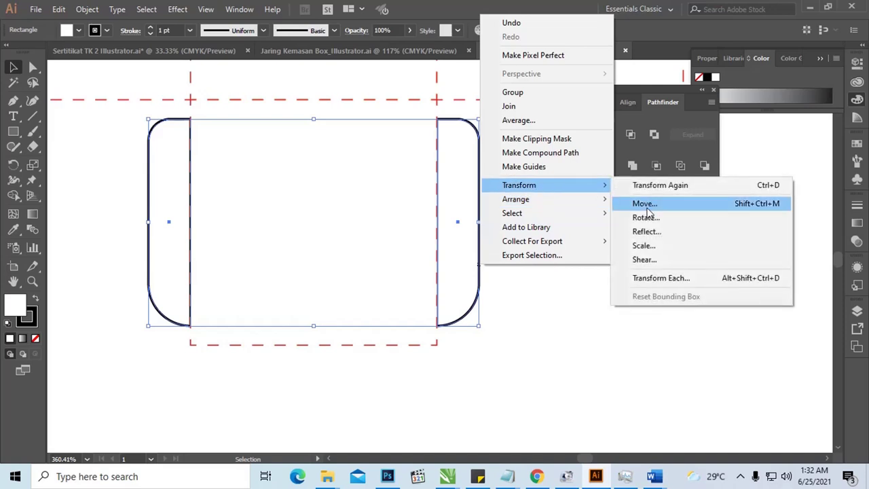
left_click(652, 231)
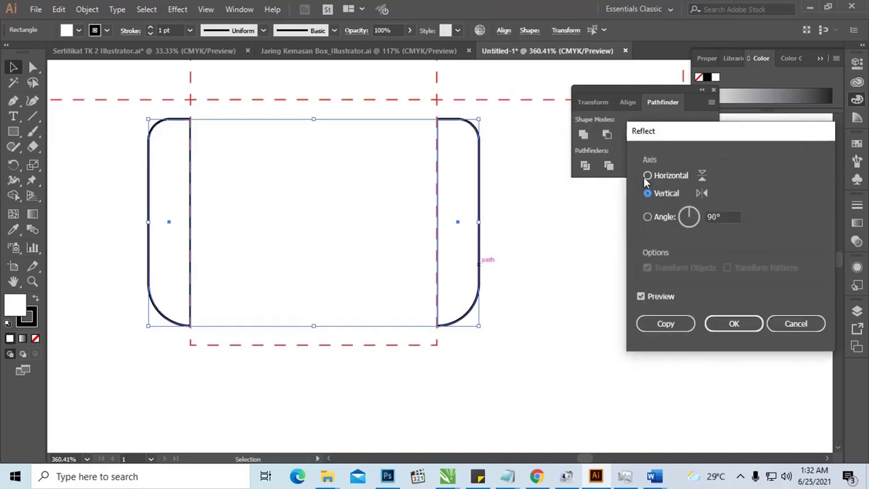
left_click(647, 176)
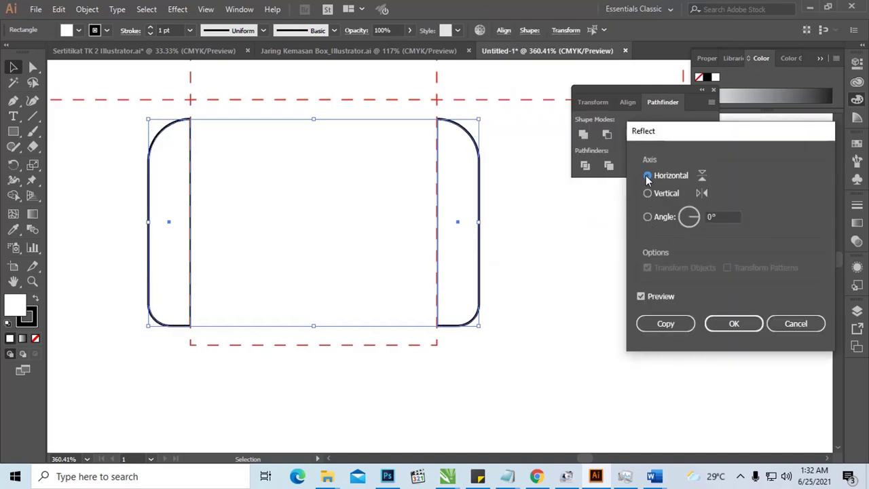
left_click(734, 324)
scroll(497, 288, "down", 5)
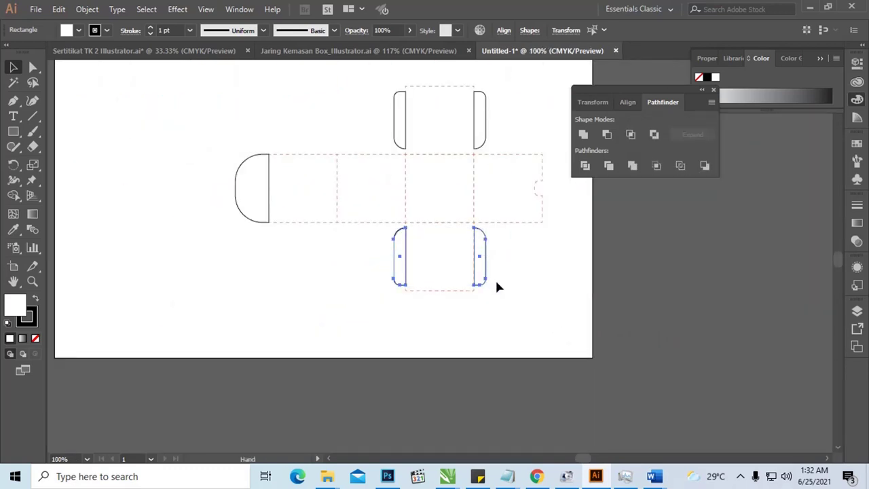
scroll(495, 285, "right", 1)
key("Down")
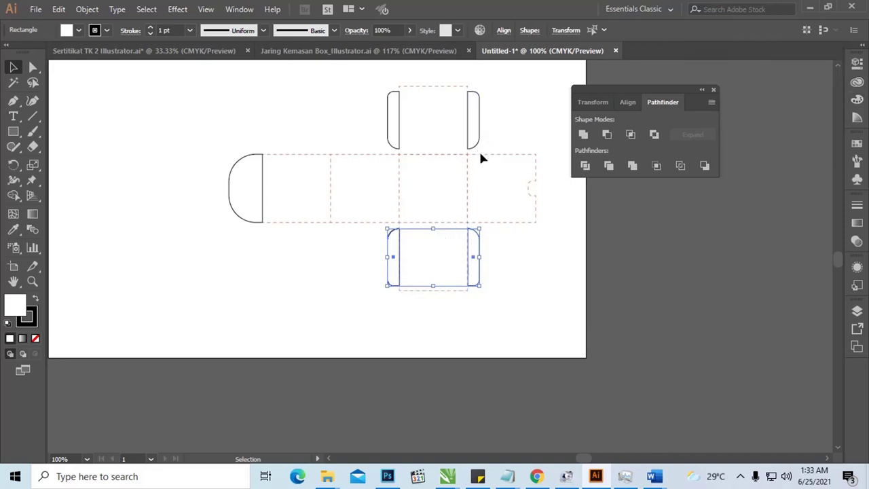
left_click(519, 273)
Place a copy of the notched square in the empty artboard area to the left of the box net.
left_click_drag(462, 233, 411, 254)
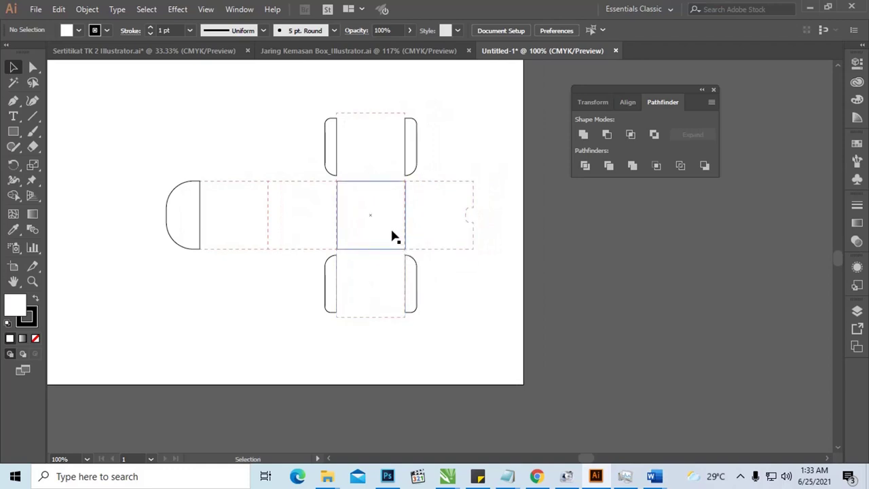
scroll(366, 241, "left", 1)
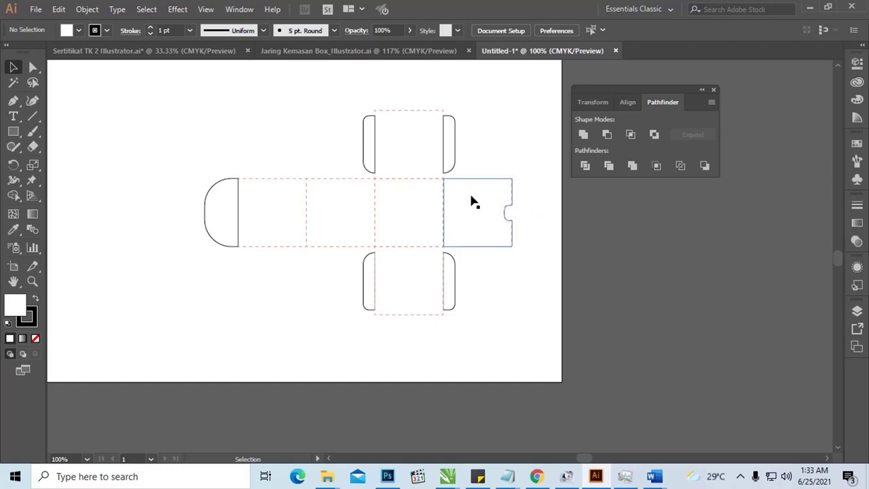
key("space")
left_click_drag(443, 184, 522, 161)
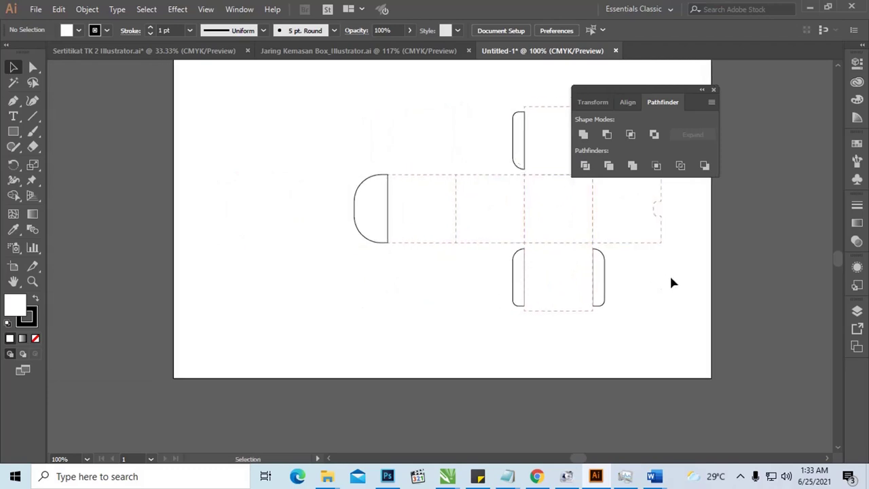
left_click_drag(598, 237, 532, 235)
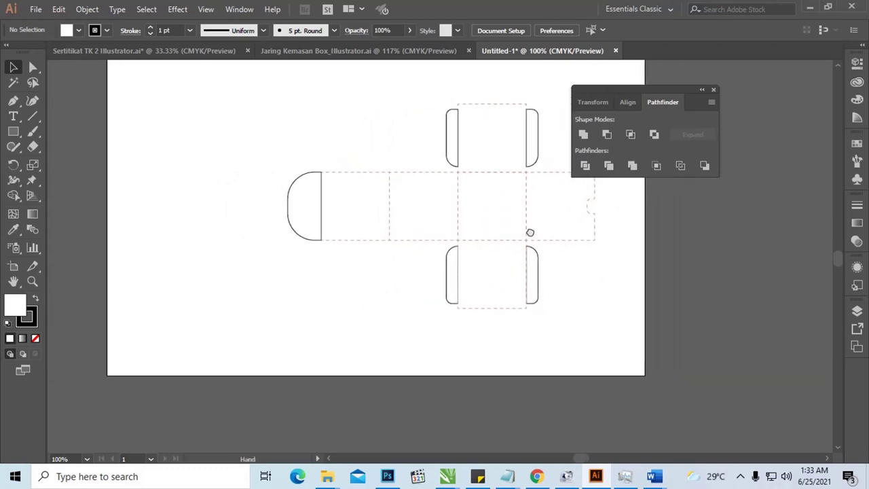
left_click(565, 240)
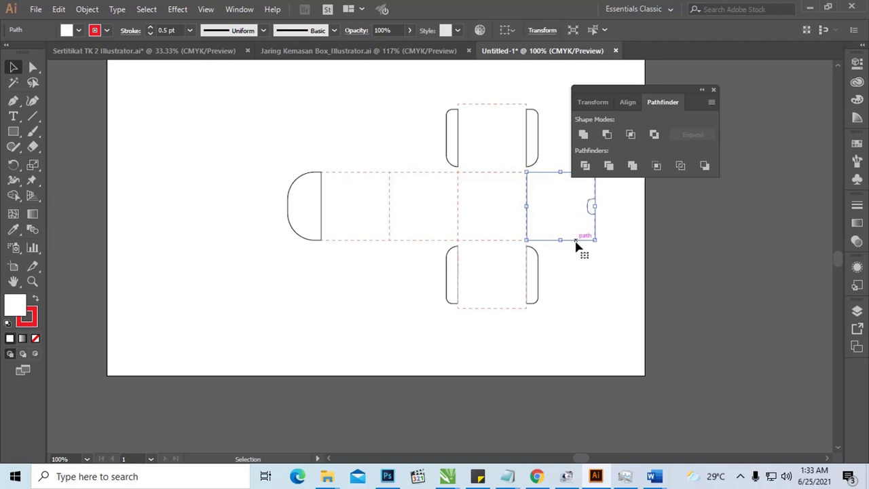
left_click_drag(642, 98, 717, 99)
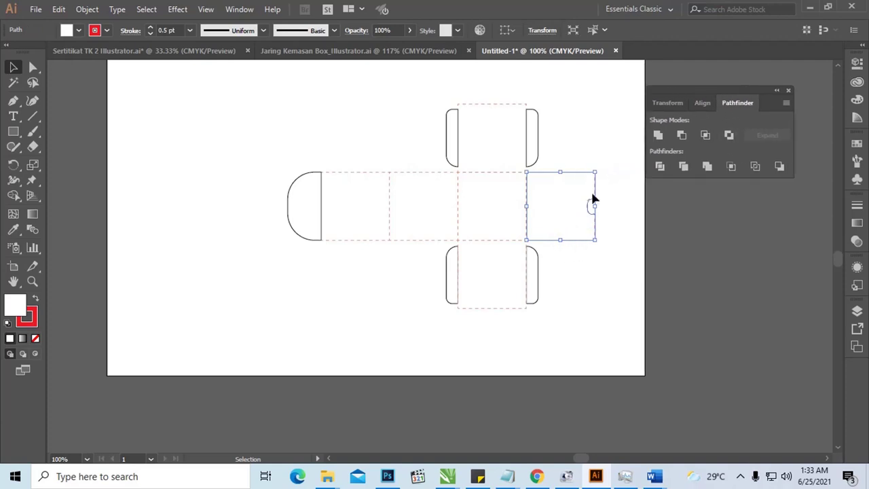
left_click(588, 239)
left_click_drag(578, 240, 213, 214)
Move the entire original box net horizontally to the right, partly off the artboard, keeping the copied notched square in place.
left_click_drag(264, 82, 585, 333)
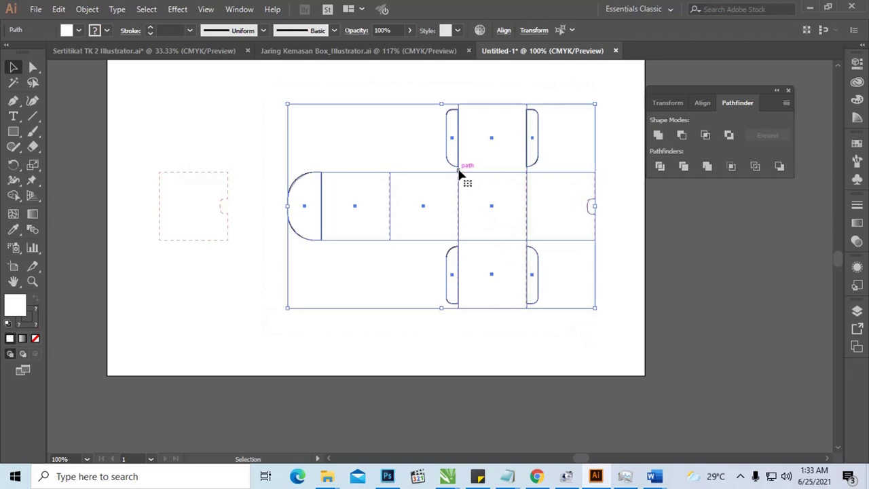
left_click_drag(460, 175, 644, 190)
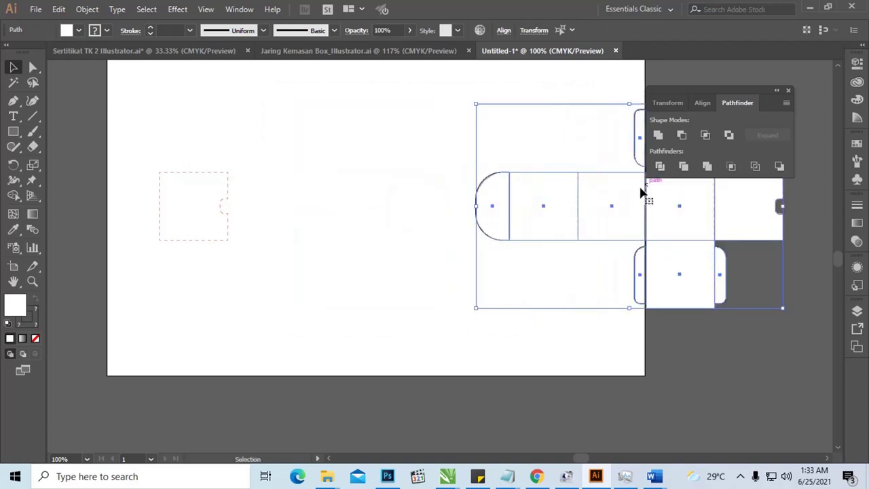
left_click(419, 168)
left_click_drag(417, 169, 341, 197)
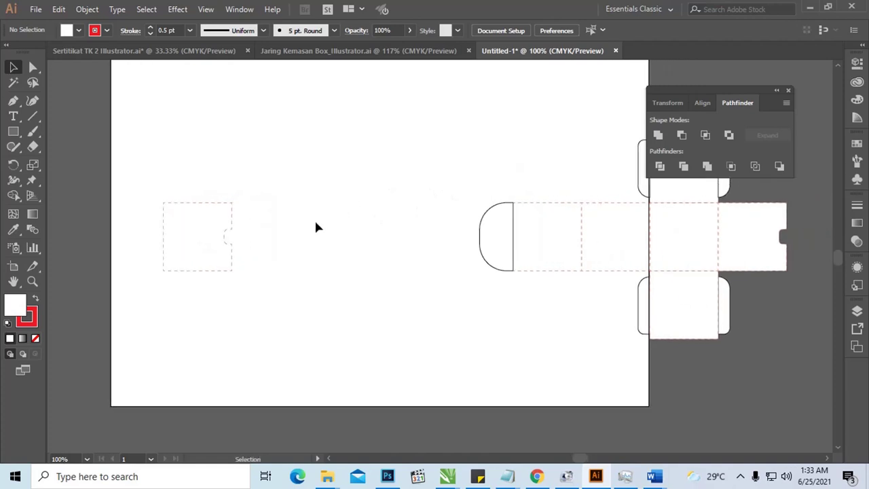
Rotate the copied notched square 90° so its notch is on the upper edge, and reposition it in the empty artboard area.
left_click(231, 230)
left_click_drag(236, 275, 323, 190)
key("z")
left_click_drag(182, 120, 534, 349)
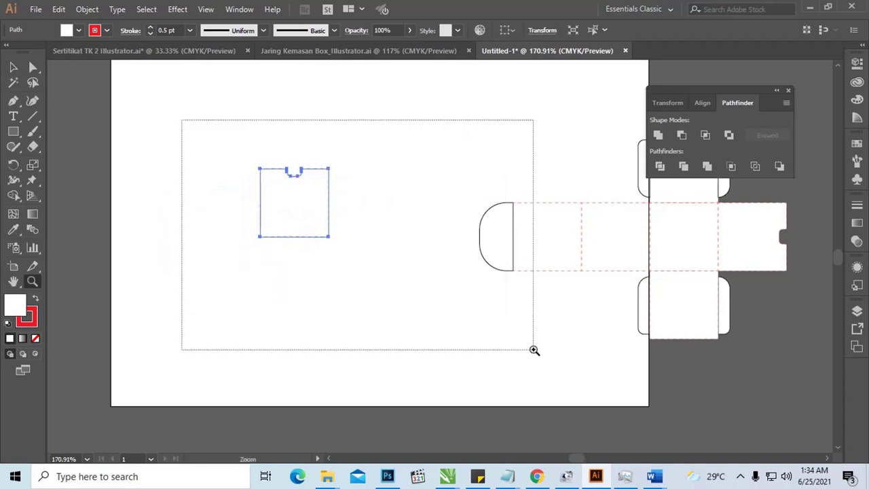
left_click_drag(431, 284, 446, 300)
key("v")
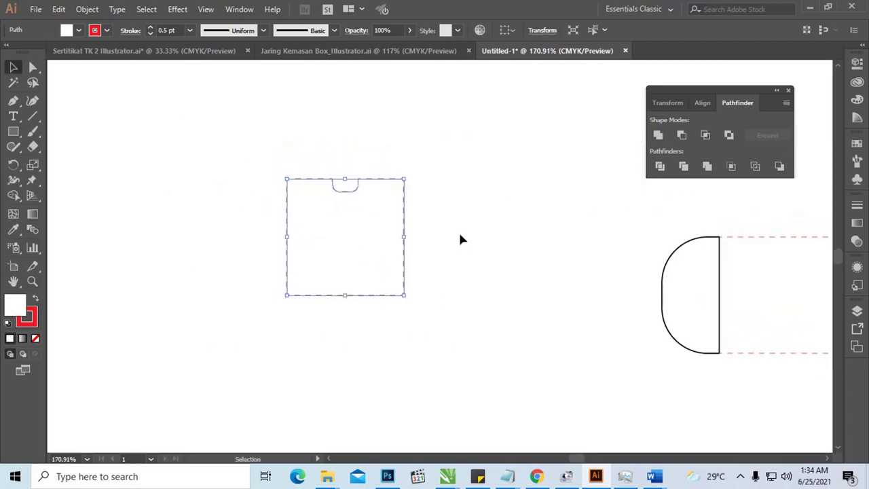
left_click(459, 231)
left_click_drag(395, 189, 373, 194)
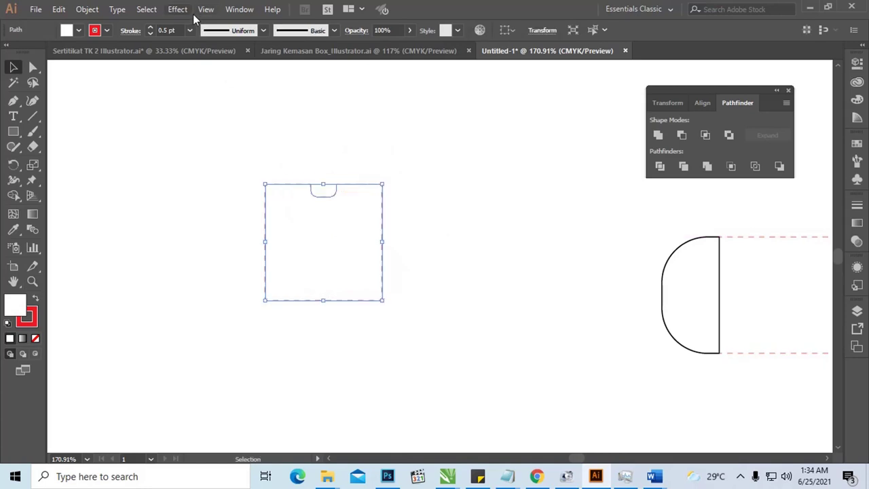
Copy the rotated notched square's width value from its transform settings.
left_click(176, 9)
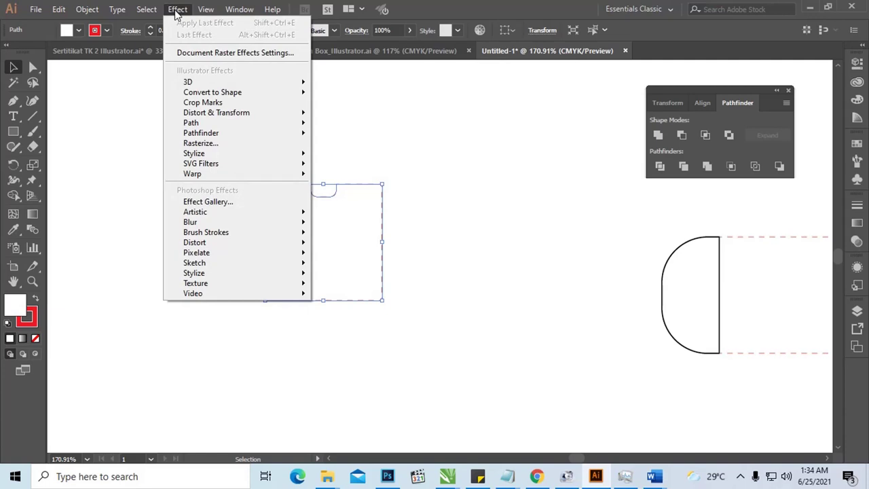
left_click(416, 163)
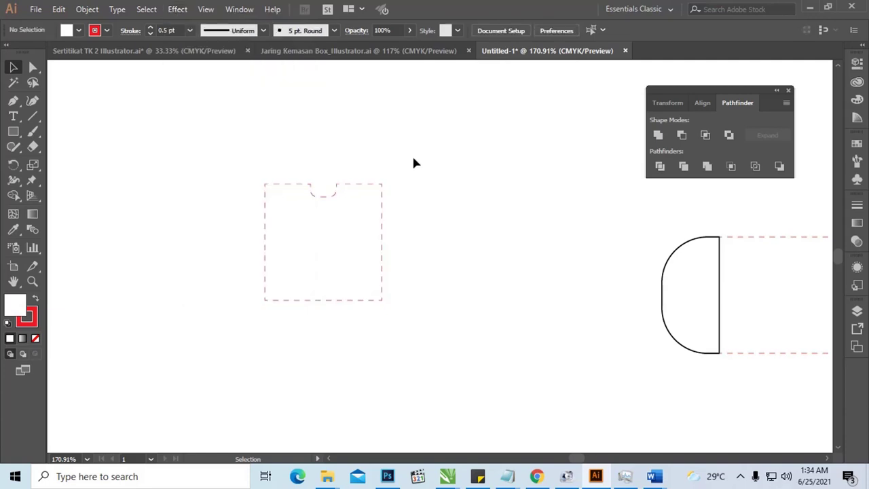
left_click(383, 193)
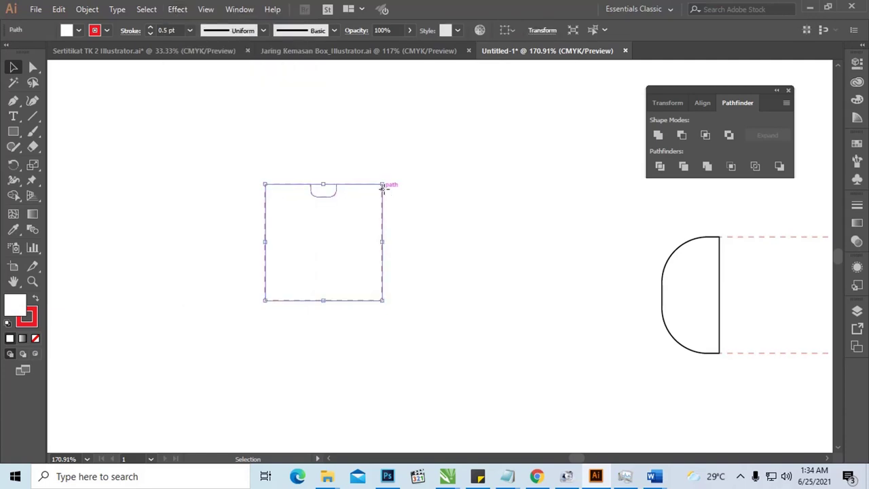
left_click(536, 32)
double_click(505, 51)
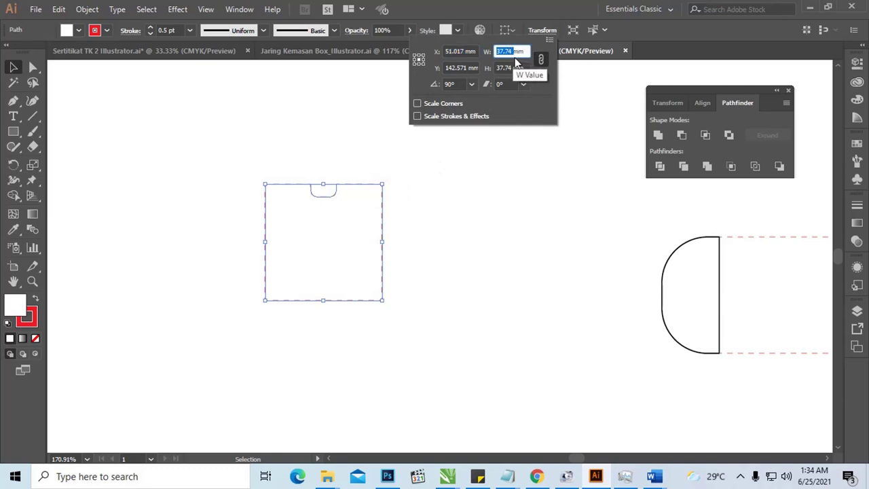
right_click(506, 51)
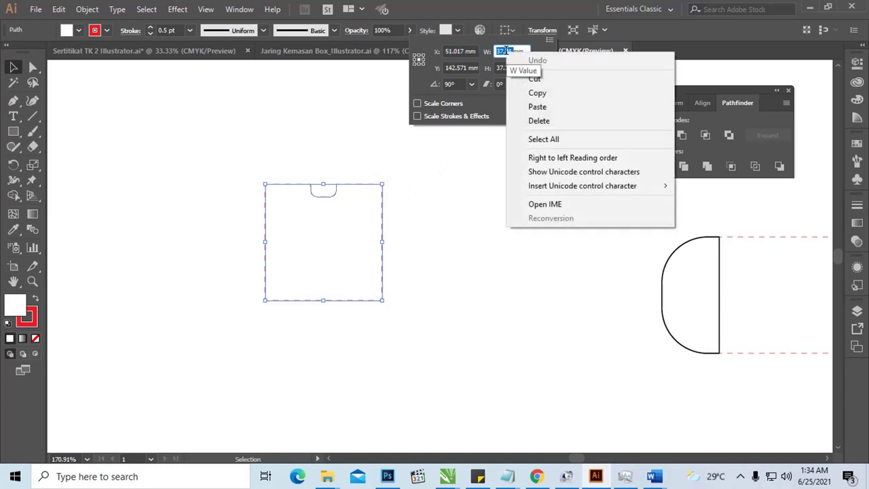
left_click(534, 93)
key("Escape")
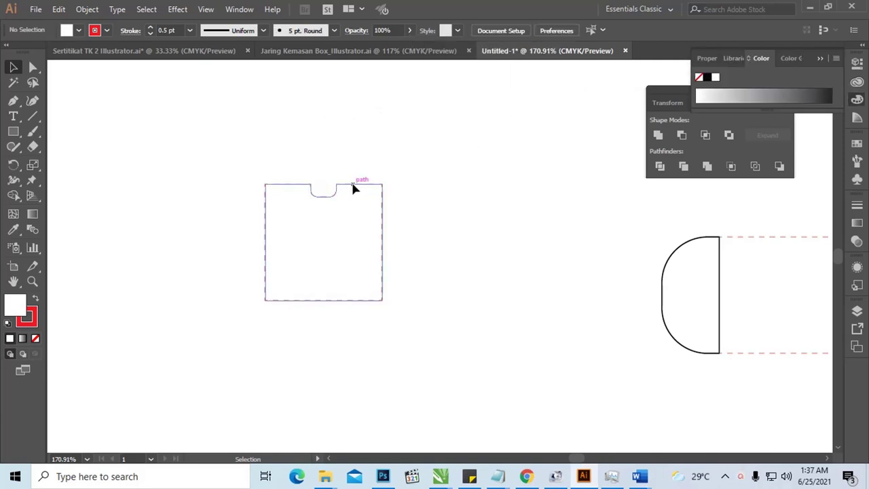
Give the notched square the default white fill and solid 1 pt black stroke, and shift it slightly.
left_click(353, 185)
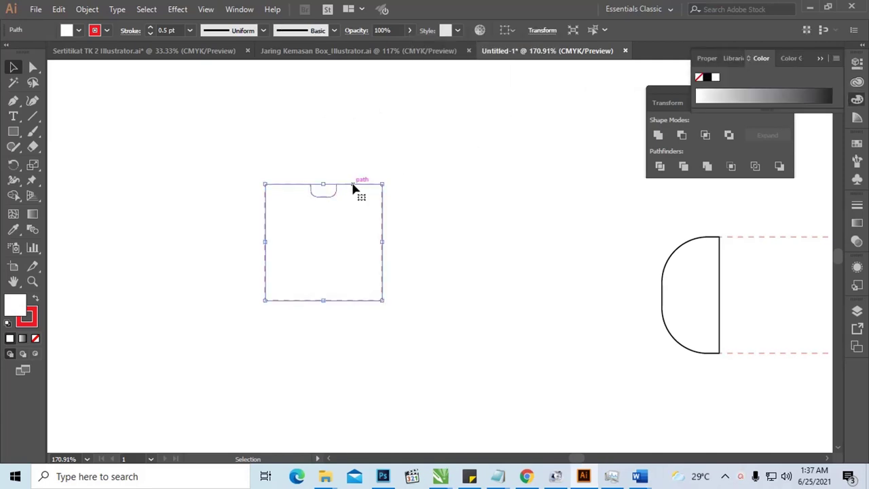
key("z")
left_click_drag(245, 169, 510, 335)
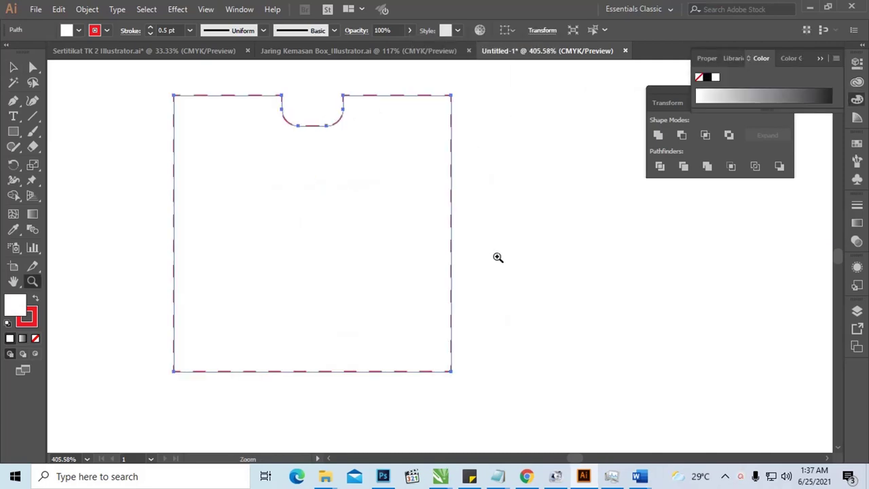
key("d")
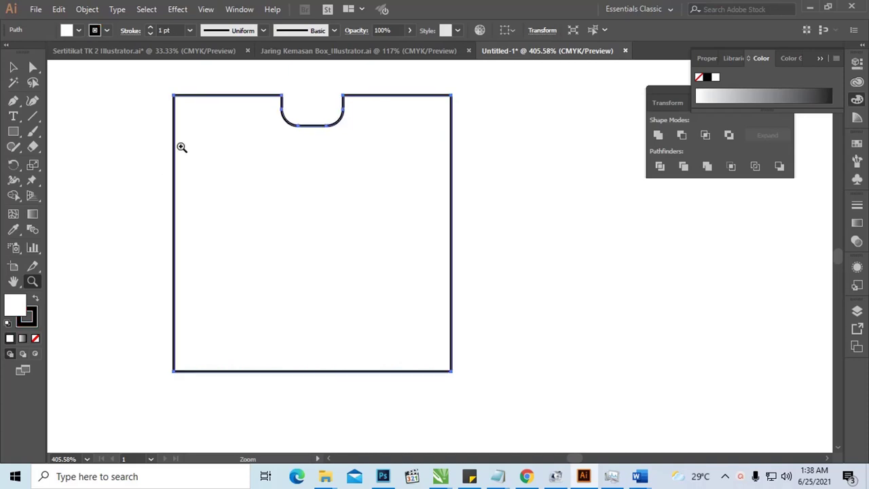
key("ctrl+z")
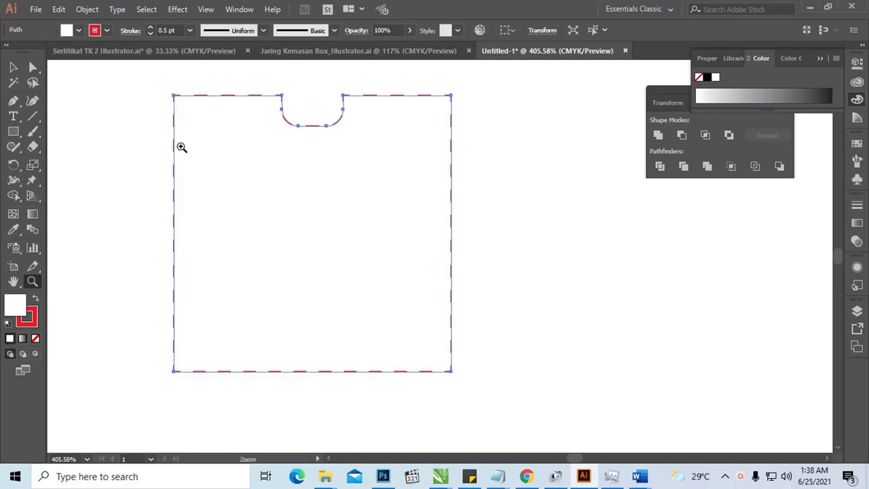
key("d")
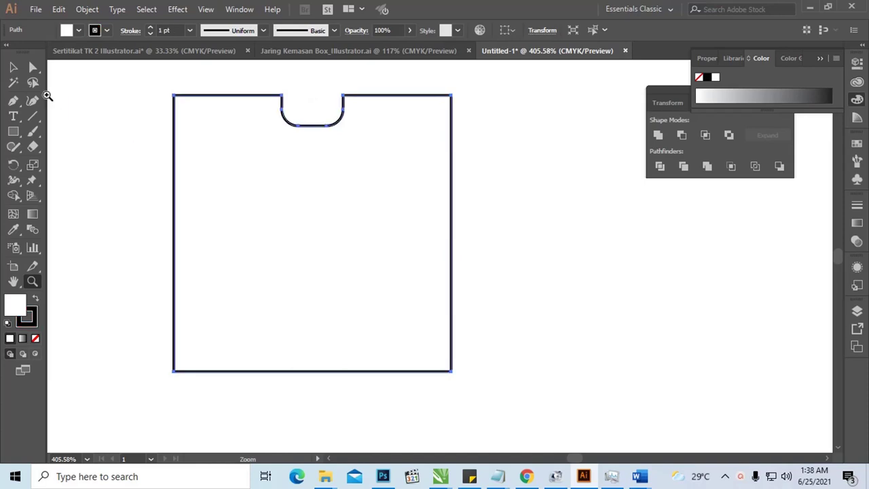
left_click(14, 67)
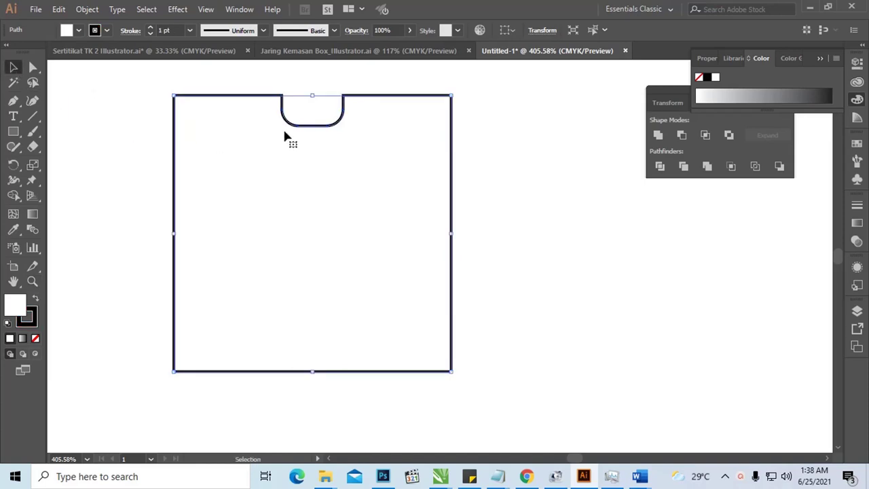
left_click_drag(297, 128, 306, 135)
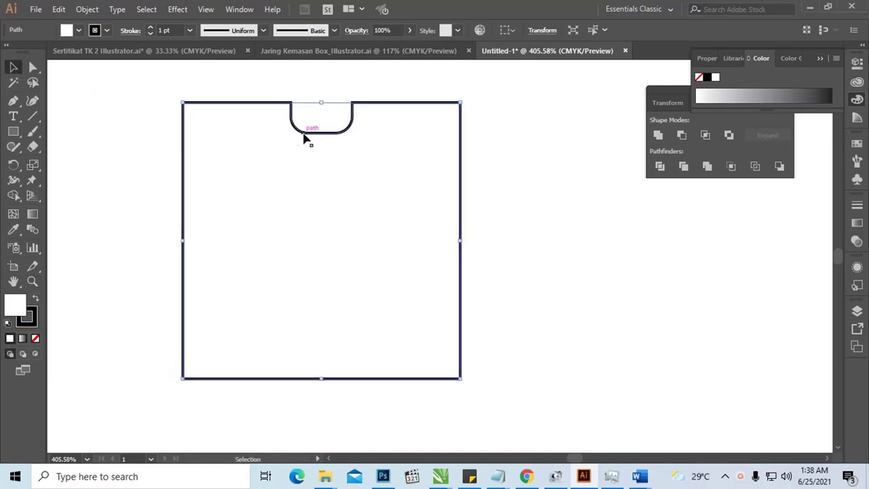
Try a previewed 3D Extrude & Bevel on the notched square with an extrude depth of 37.74 mm.
left_click(178, 10)
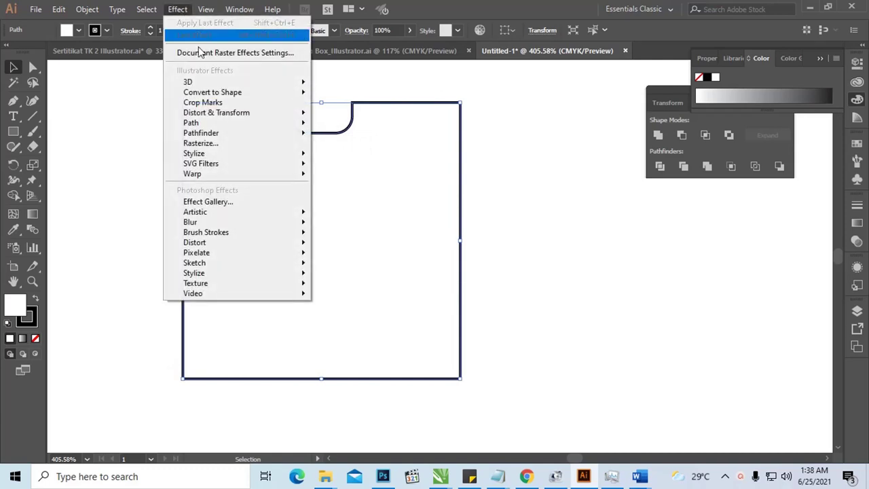
mouse_move(180, 82)
left_click(358, 84)
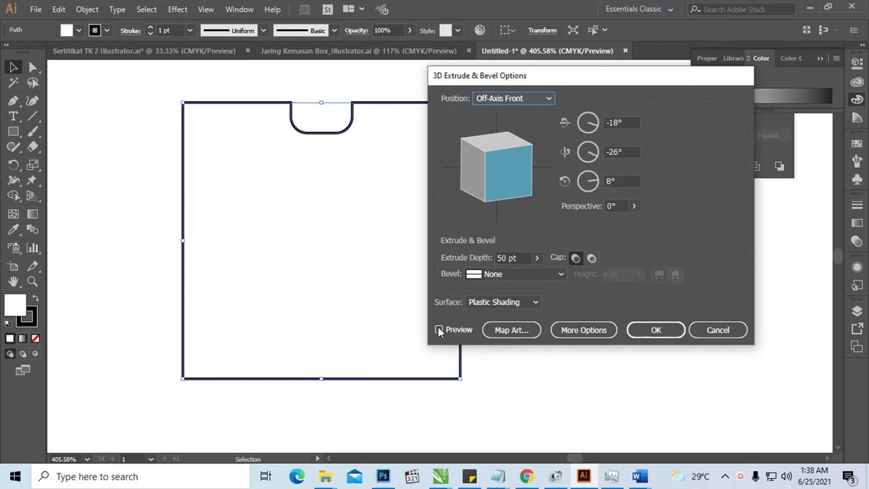
left_click(439, 330)
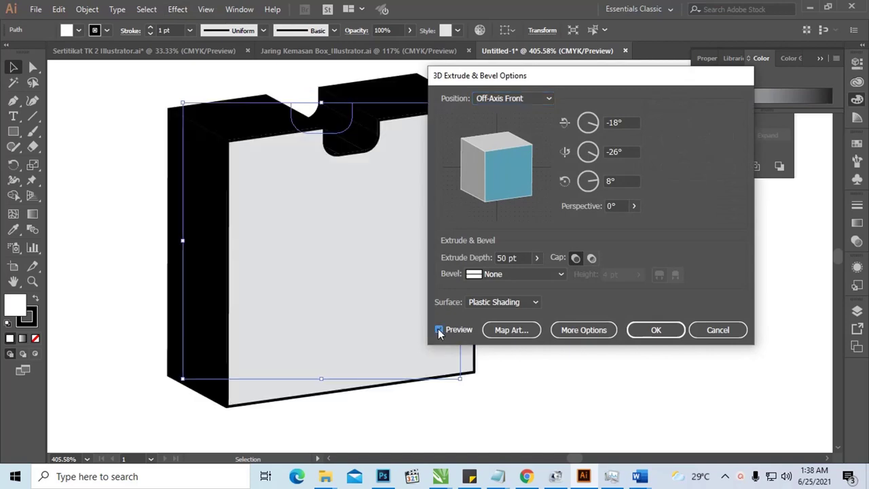
left_click(520, 257)
type("37.74")
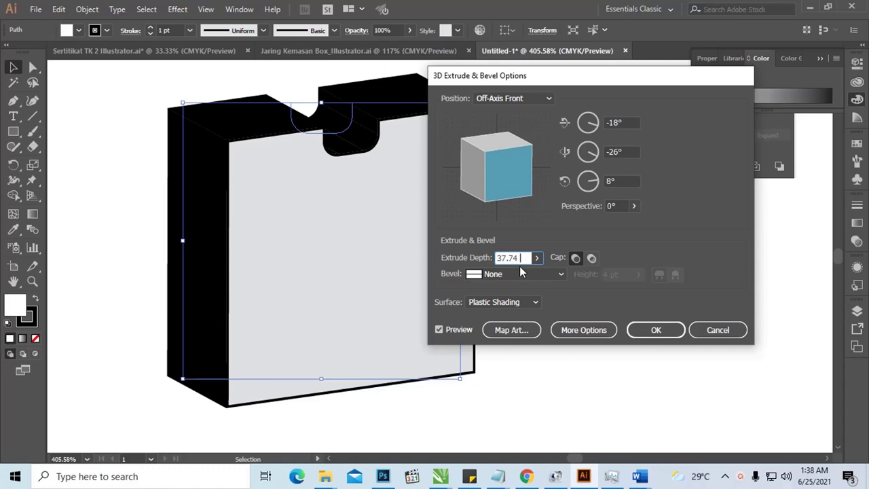
key("Tab")
left_click(439, 329)
mouse_move(500, 79)
left_mouse_down()
mouse_move(635, 102)
mouse_move(554, 99)
mouse_move(498, 78)
left_mouse_up()
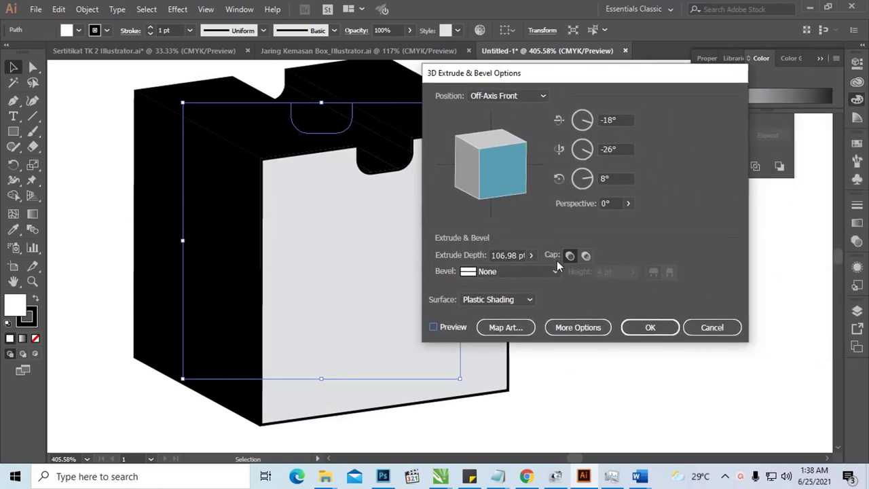
Try the Diffuse Shading, Wireframe and No Shading surfaces on the extruded square, and cancel the 3D effect.
left_click(523, 299)
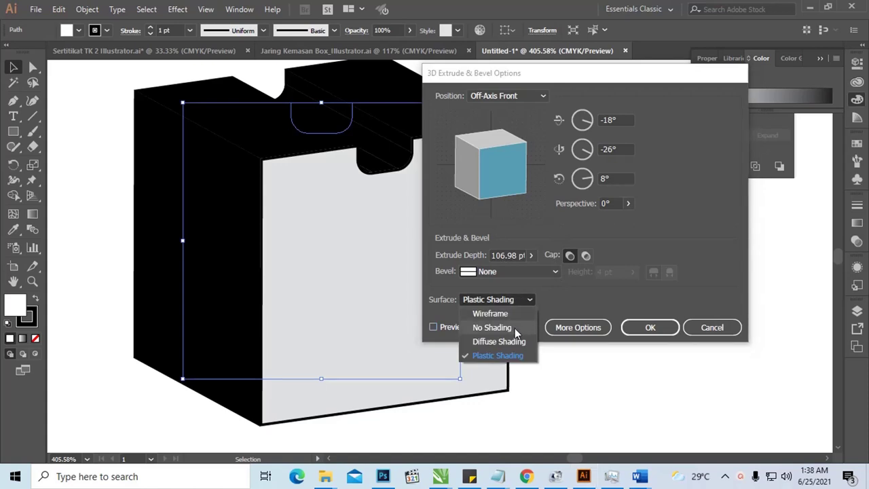
left_click(502, 342)
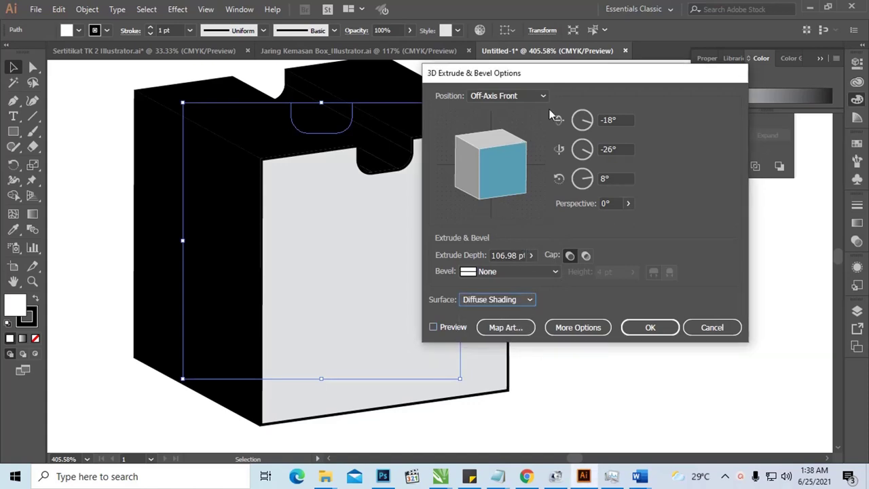
left_click_drag(538, 74, 581, 68)
left_click(477, 322)
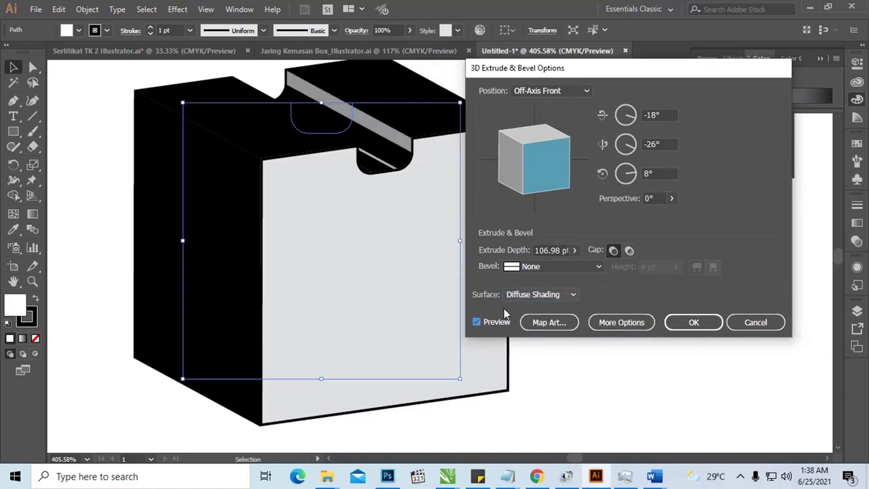
left_click(525, 293)
left_click(532, 308)
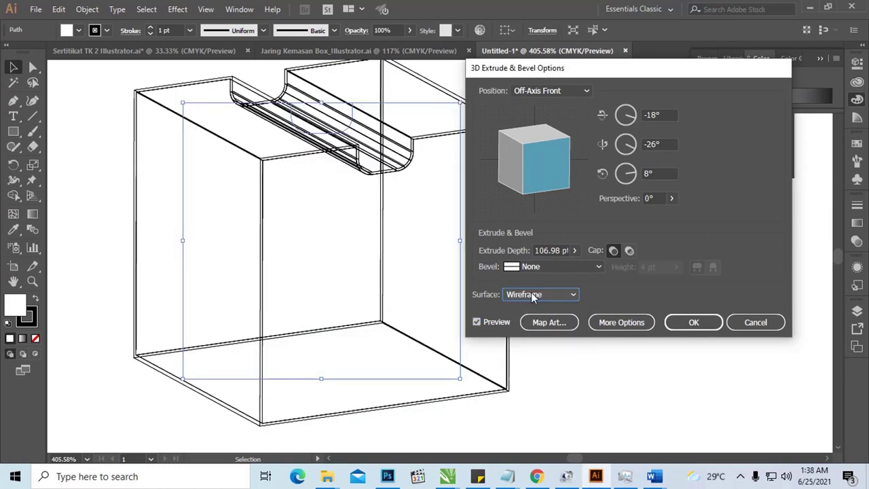
left_click(524, 295)
left_click(533, 312)
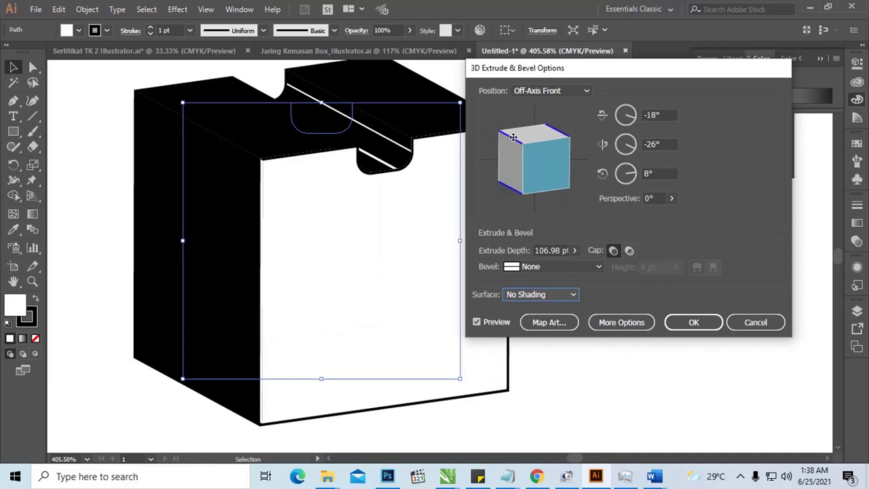
left_click_drag(515, 72, 483, 78)
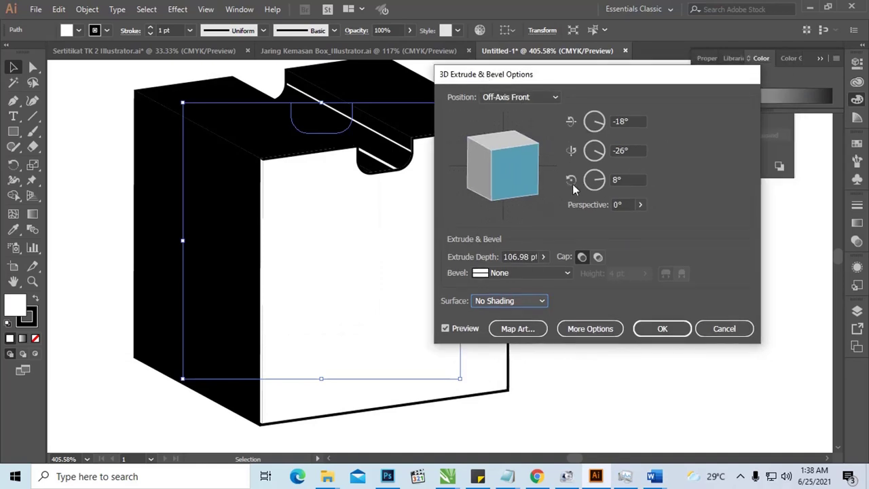
left_click(737, 328)
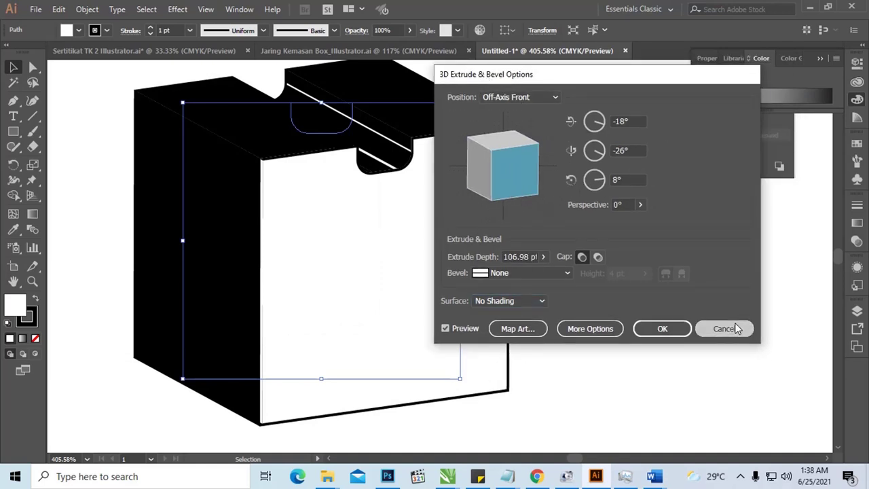
Remove the black stroke from the notched square, keeping its white fill.
left_click(534, 180)
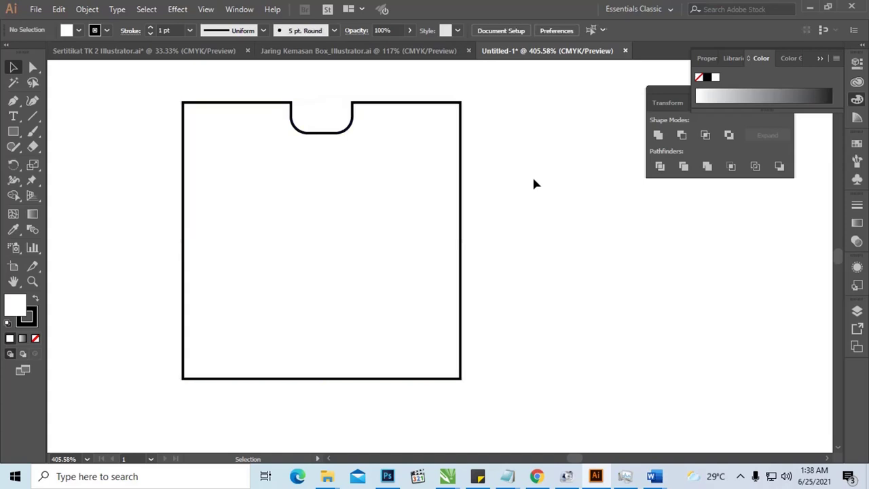
left_click(320, 138)
left_click(32, 322)
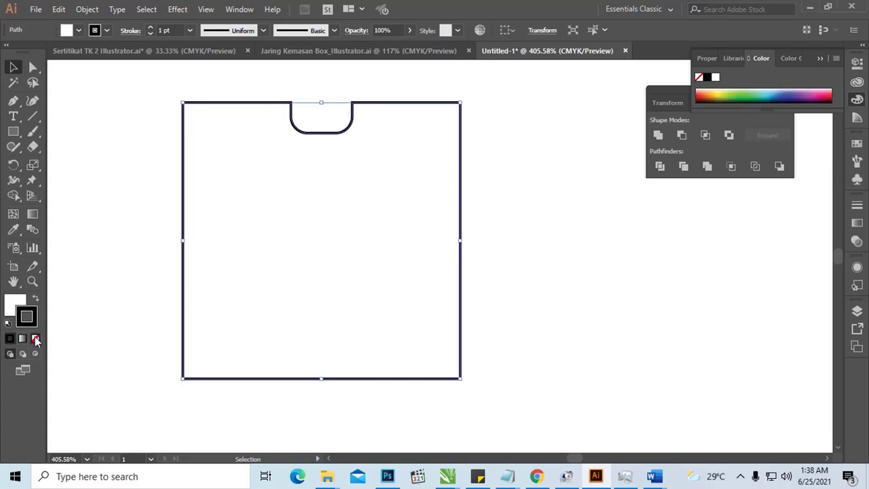
left_click(36, 338)
left_click(19, 305)
left_click(150, 203)
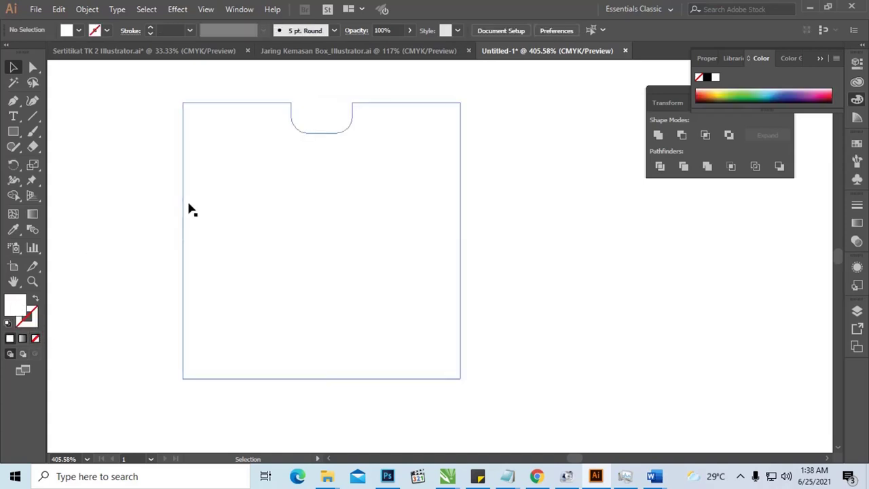
Set up a previewed 3D Extrude & Bevel on the notched square with an extrude depth of 37.74 mm.
left_click(182, 207)
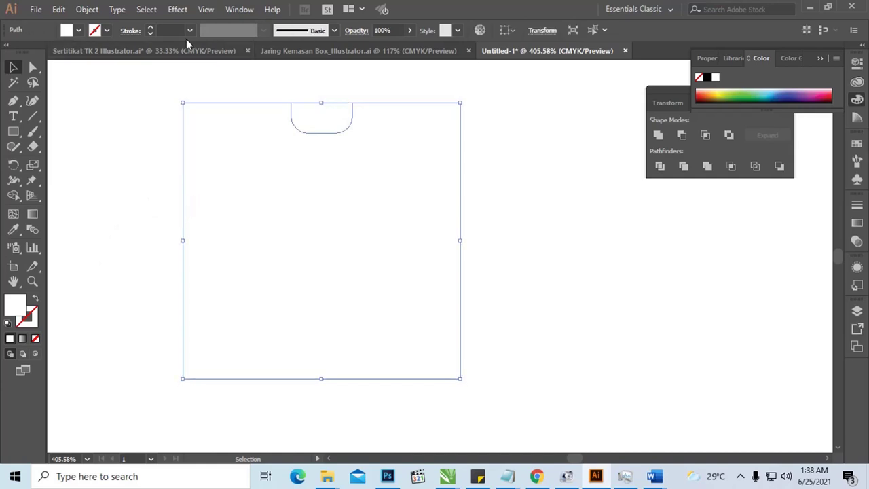
left_click(177, 9)
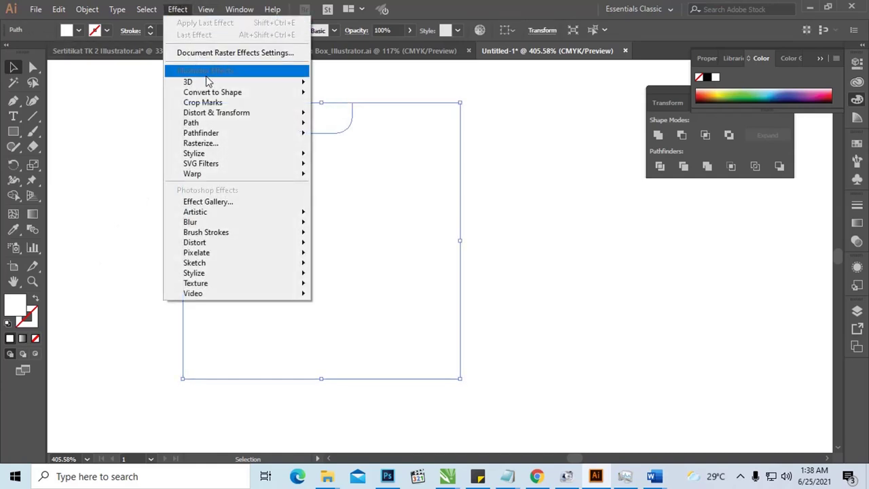
mouse_move(210, 82)
left_click(363, 82)
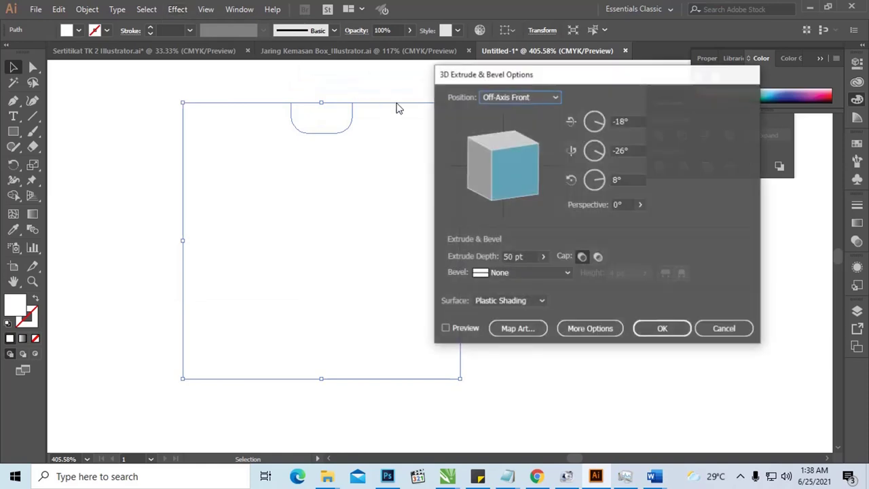
left_click(469, 256)
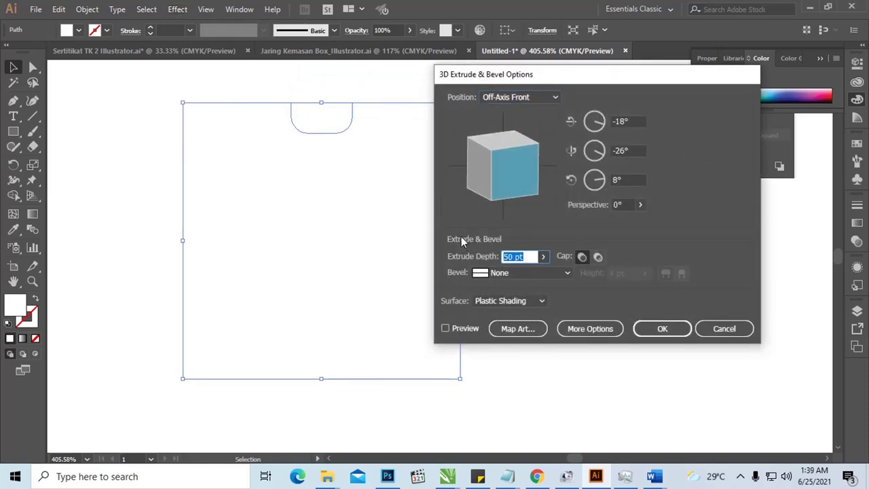
type("37.74")
left_click(446, 328)
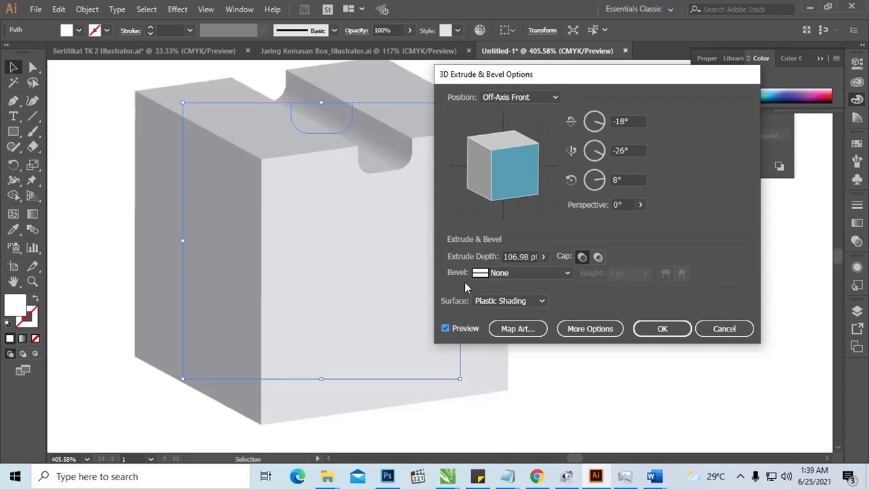
Set the extrusion's surface to Wireframe and apply the 3D effect.
left_click_drag(500, 78, 482, 81)
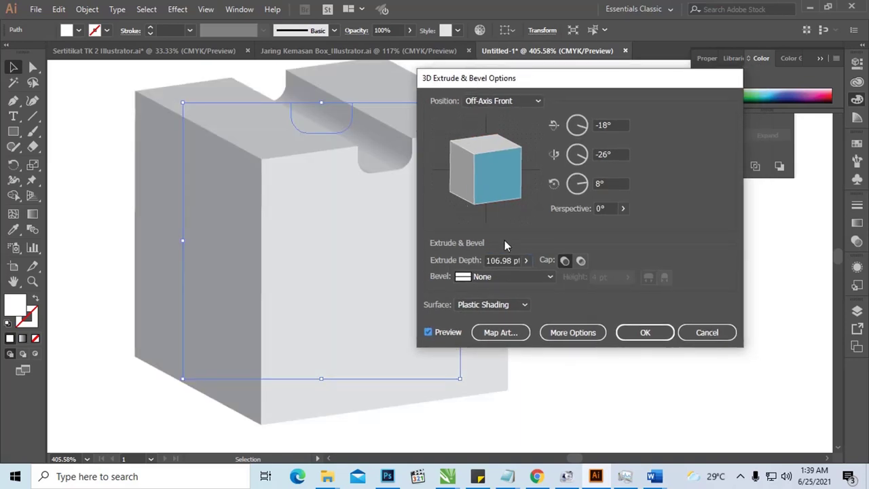
left_click(499, 304)
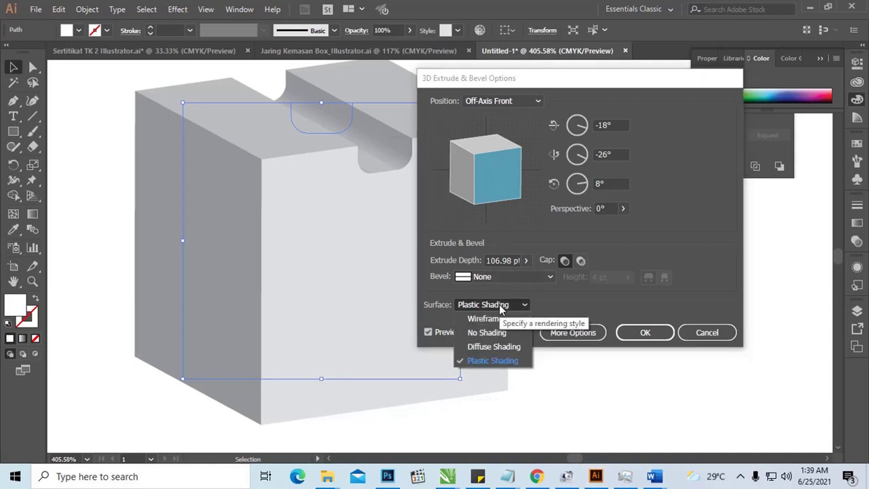
left_click(498, 317)
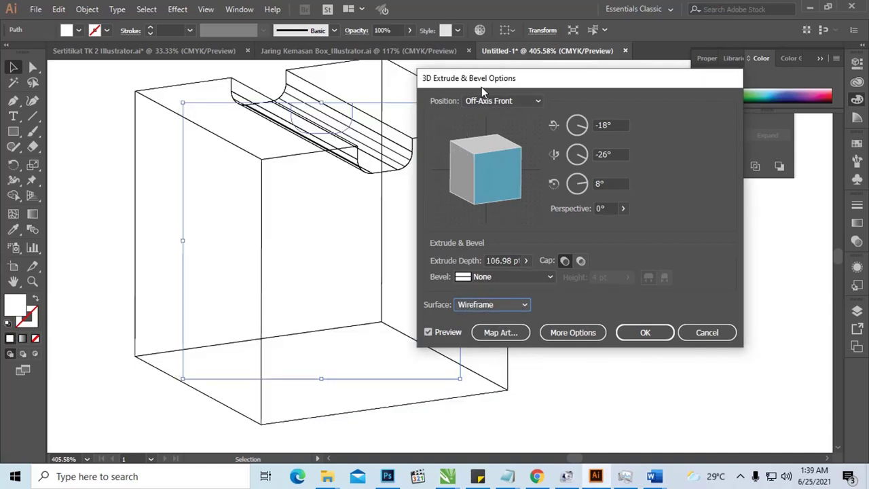
left_click_drag(480, 86, 432, 116)
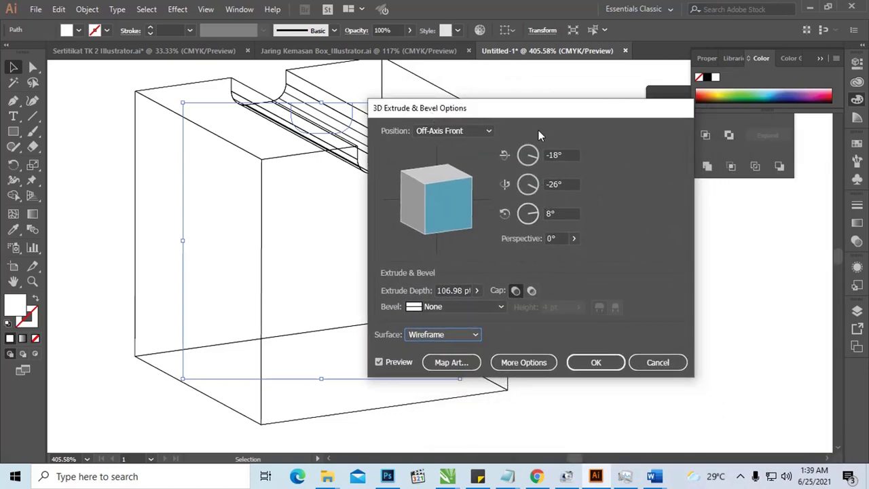
left_click_drag(540, 115, 583, 107)
left_click(630, 353)
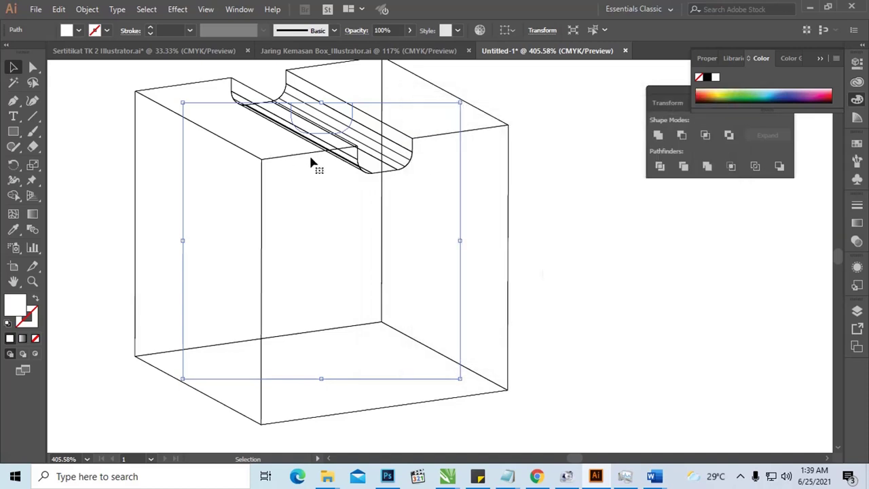
Expand the appearance of the wireframe box into editable paths.
left_click_drag(353, 150, 286, 153)
key("ctrl+minus")
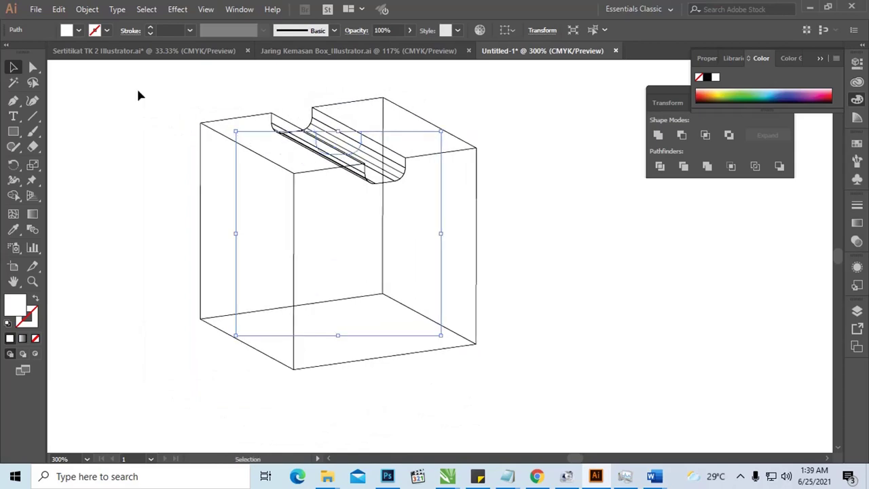
left_click(87, 9)
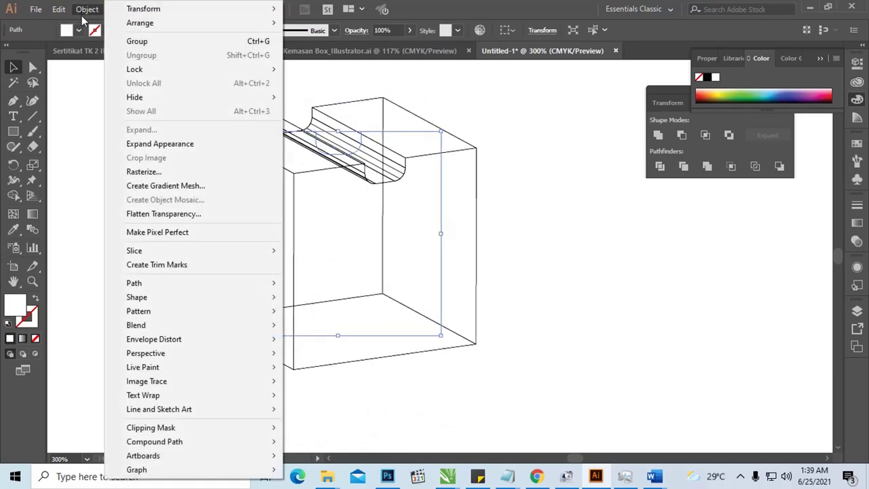
left_click(163, 144)
left_click(430, 181)
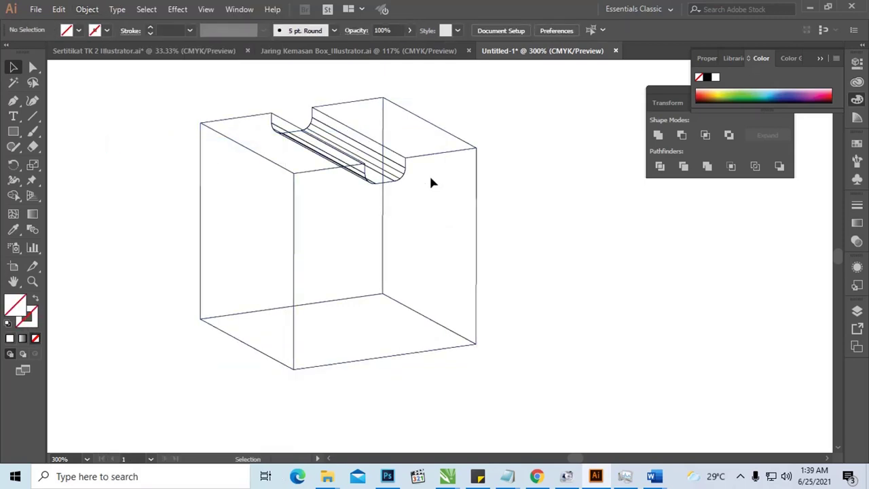
Ungroup the expanded wireframe box fully and shift it slightly.
right_click(406, 163)
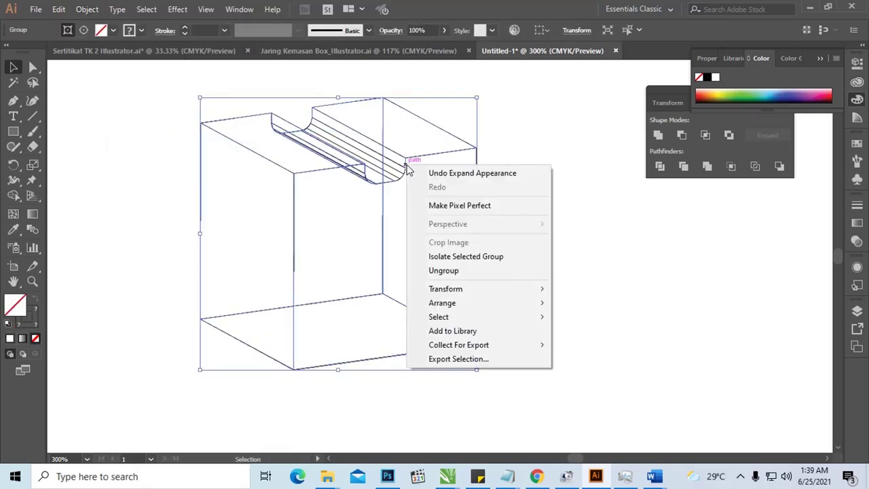
left_click(472, 271)
left_click(475, 196)
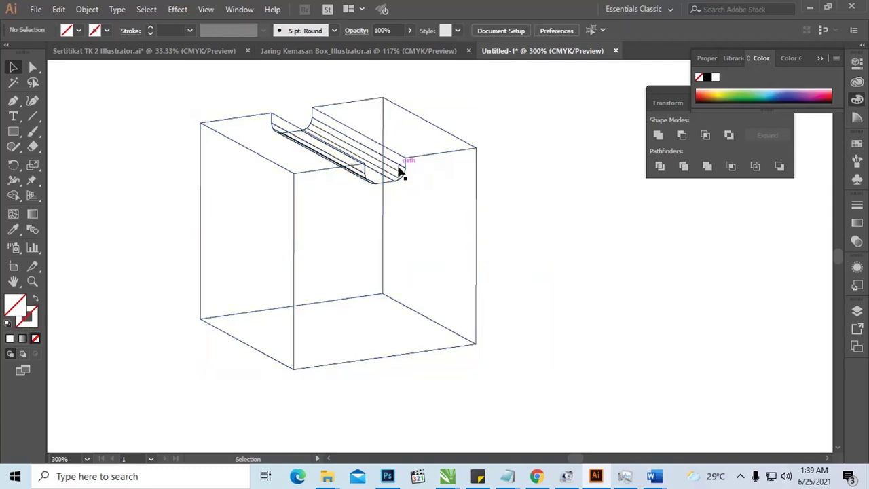
left_click_drag(401, 170, 353, 171)
key("ctrl+z")
right_click(351, 167)
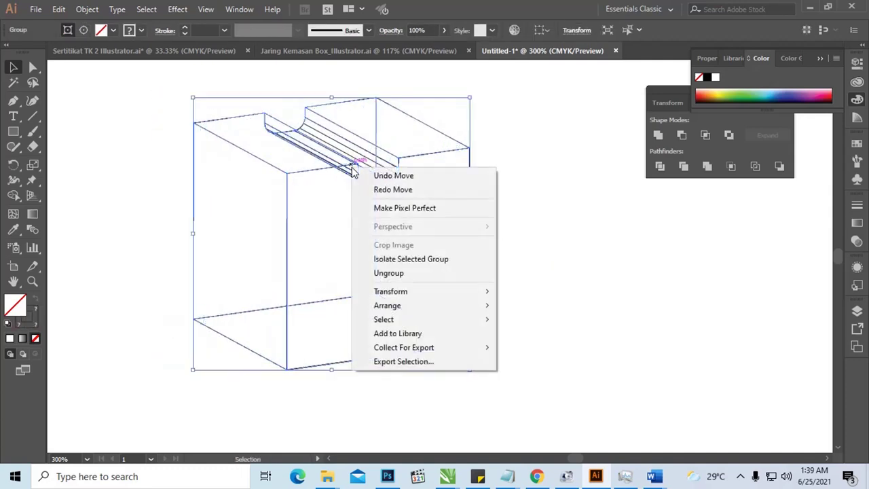
left_click(411, 273)
left_click(498, 195)
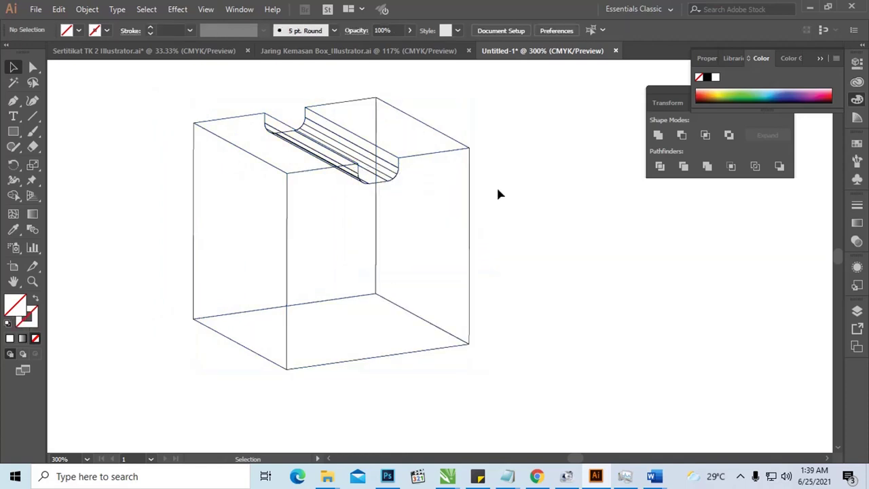
Delete the surplus lengthwise lines inside the notch groove, keeping the box's top edges and the notch outlines.
left_click(396, 170)
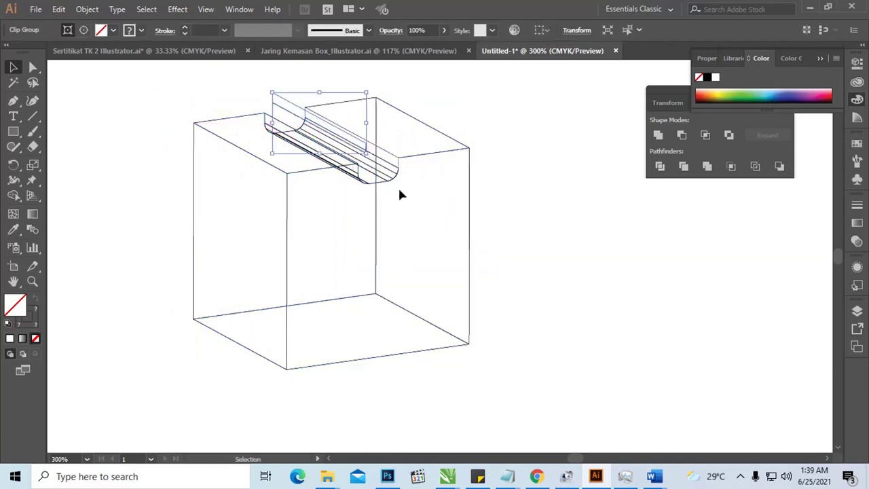
left_click(395, 191)
left_click(384, 170)
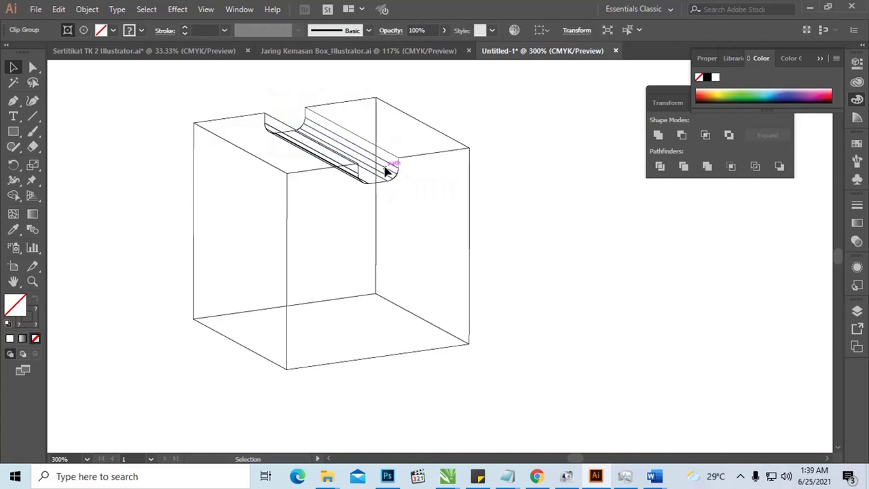
left_click(372, 162)
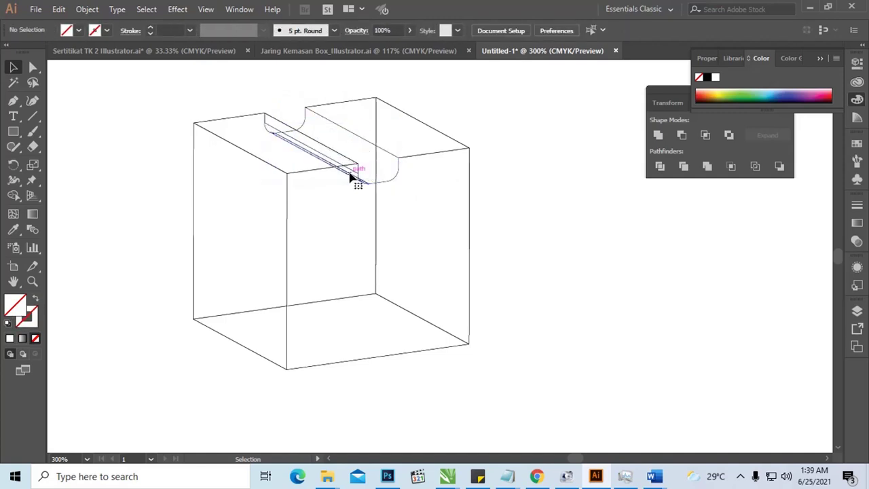
left_click(351, 175)
left_click(349, 169)
left_click(357, 162)
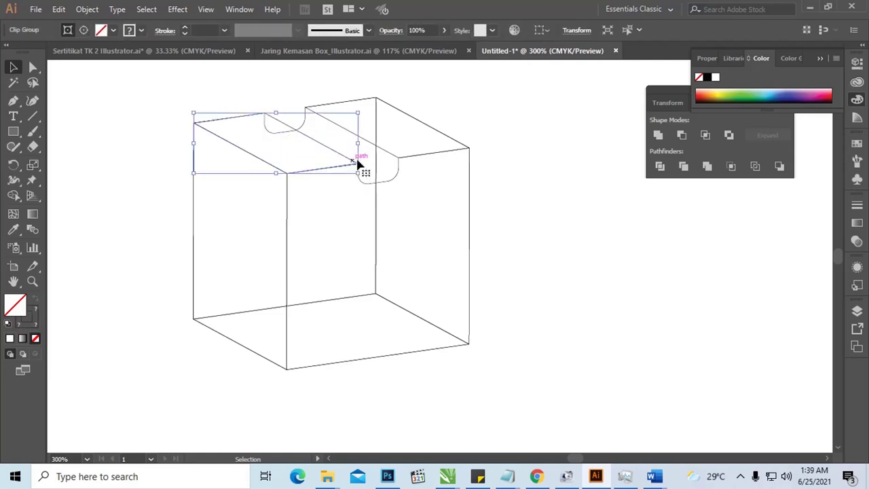
left_click(307, 125)
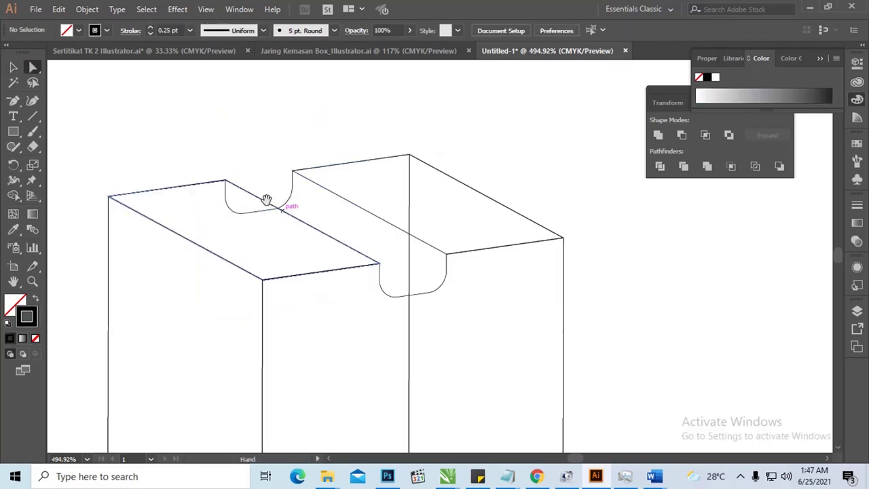
left_click_drag(266, 194, 333, 194)
left_click(343, 182)
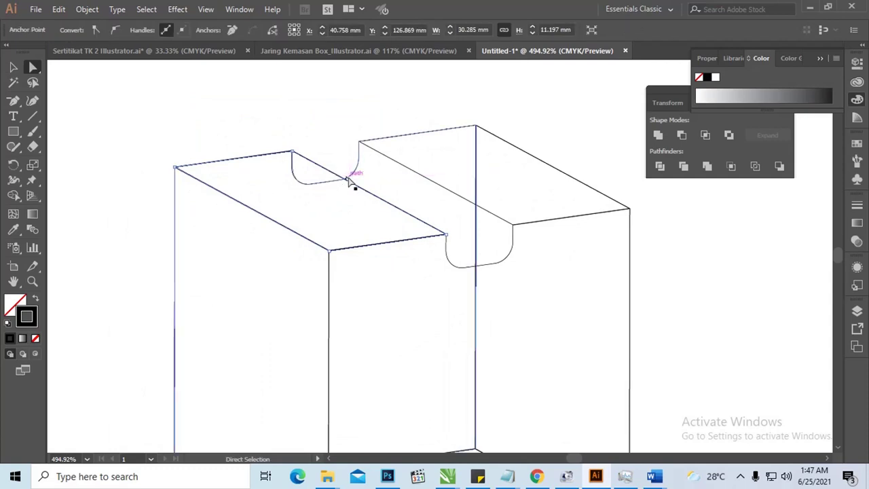
left_click_drag(278, 124, 540, 261)
key("v")
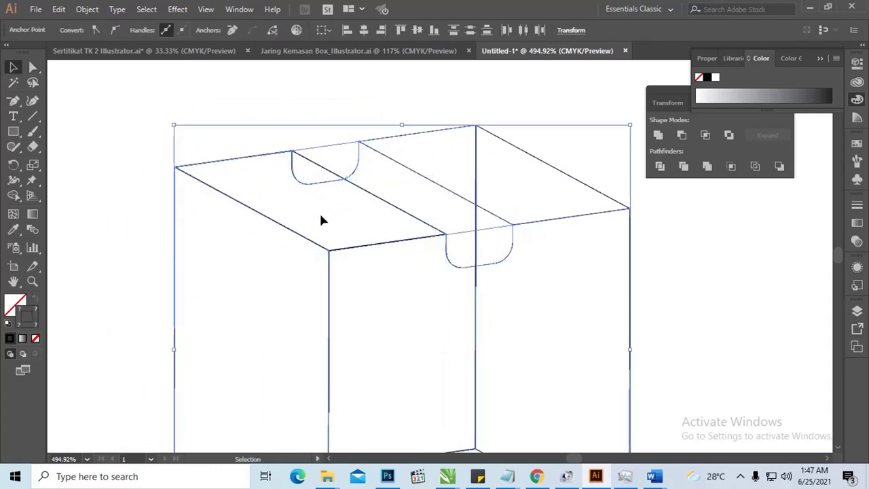
left_click(342, 150)
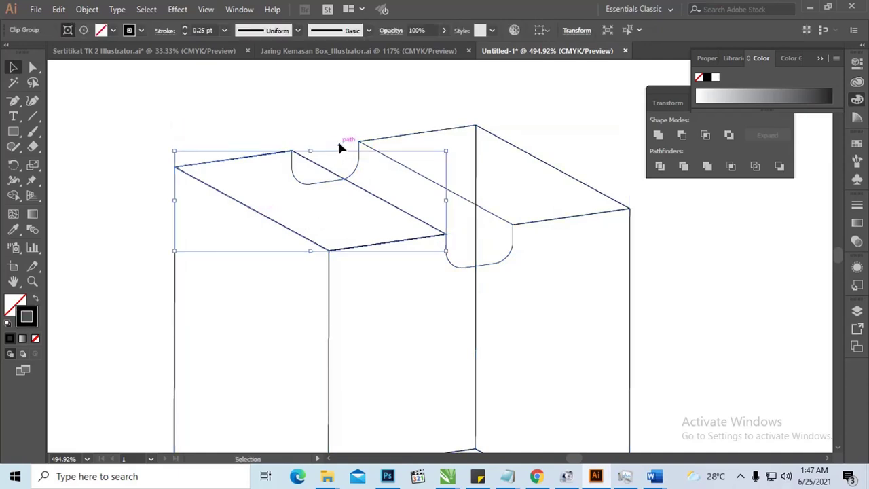
left_click(342, 148, "shift")
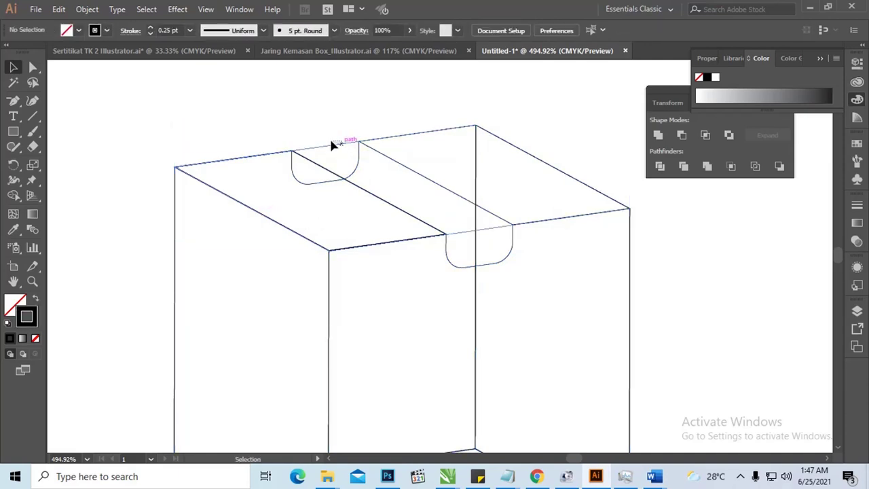
Try deleting all the anchor points around the rear notch, and undo the deletion.
key("a")
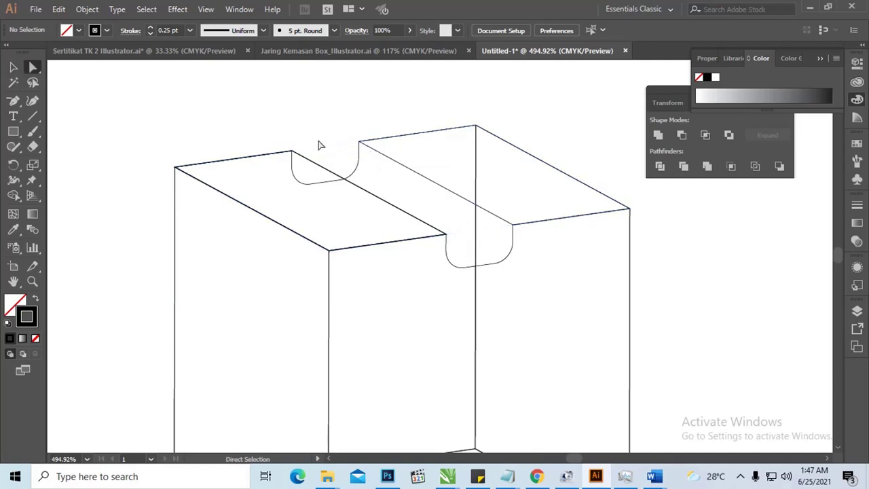
left_click_drag(318, 123, 357, 172)
left_click_drag(276, 119, 382, 187)
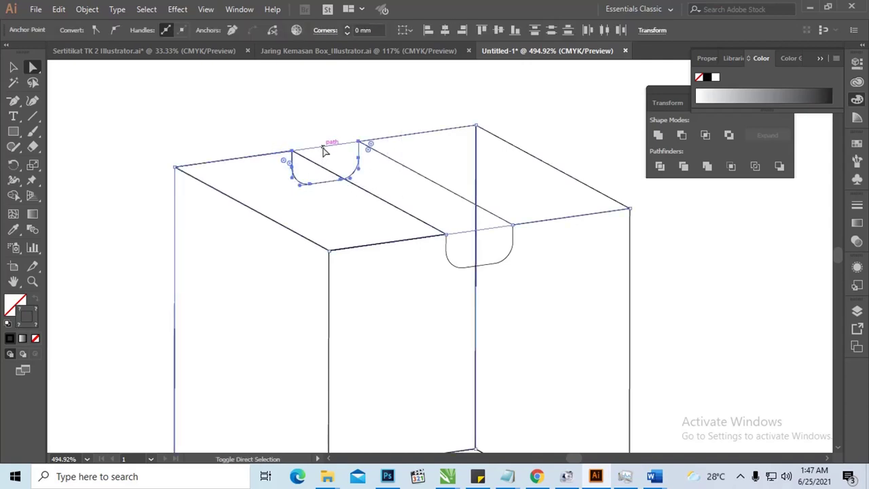
key("Delete")
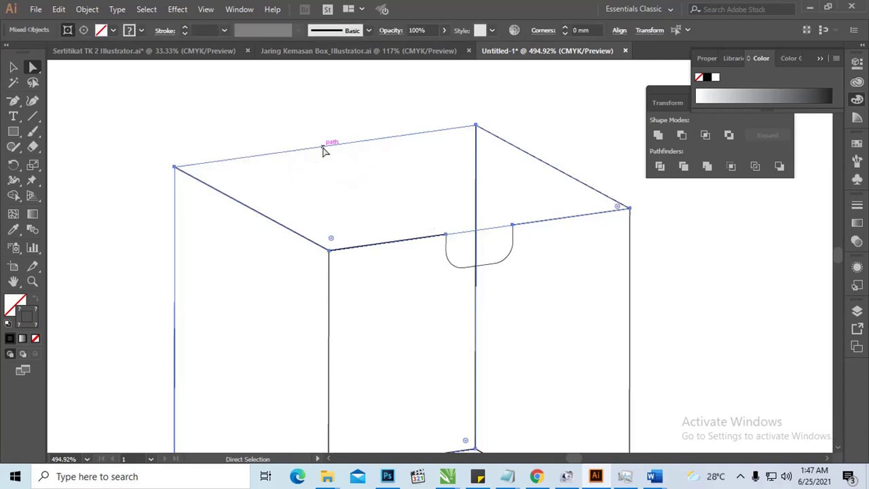
key("ctrl+z")
key("ctrl+z")
key("ctrl+shift+z")
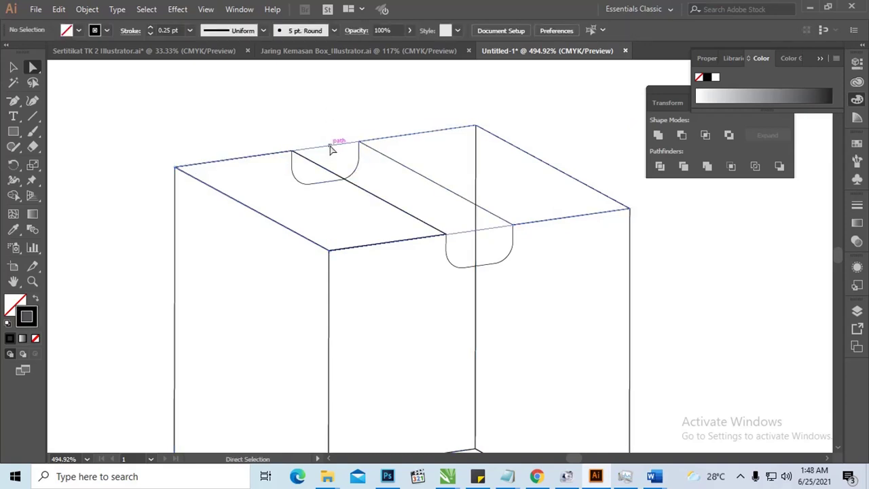
Delete the hidden clipping path segment that crosses the rear notch opening.
left_click(331, 149)
key("Delete")
key("v")
Try moving the top panel beside the notch and its front notch corner anchor, and undo both moves.
left_click(494, 232)
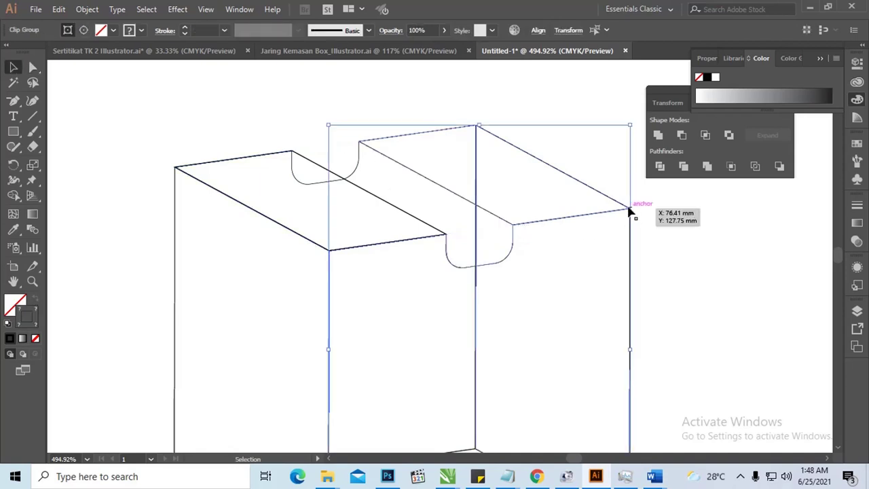
left_click_drag(258, 122, 338, 154)
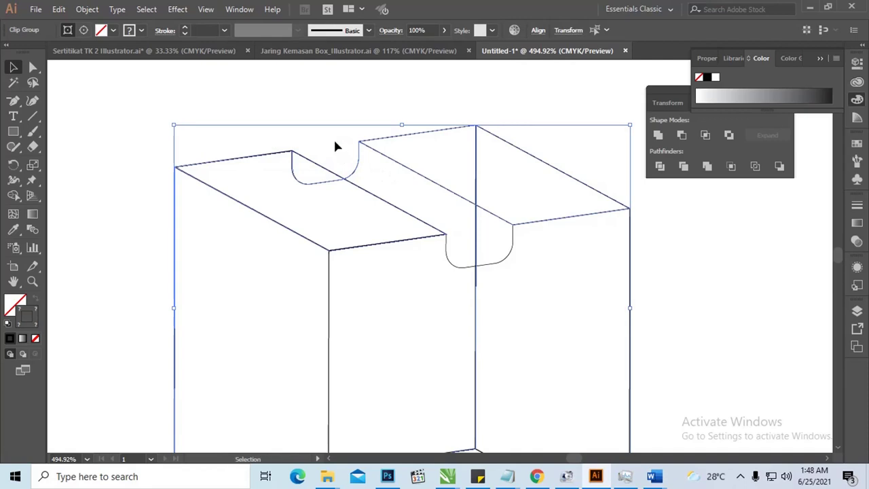
left_click(326, 149)
left_click_drag(319, 170, 300, 170)
key("ctrl+z")
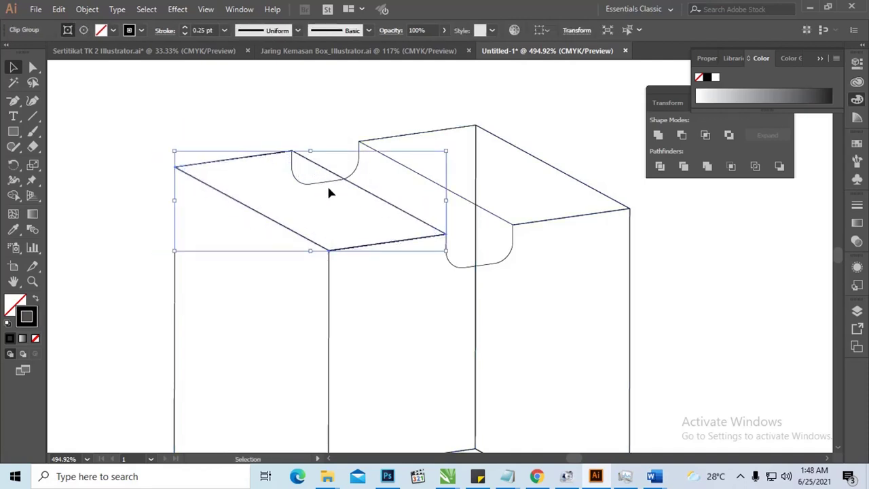
key("a")
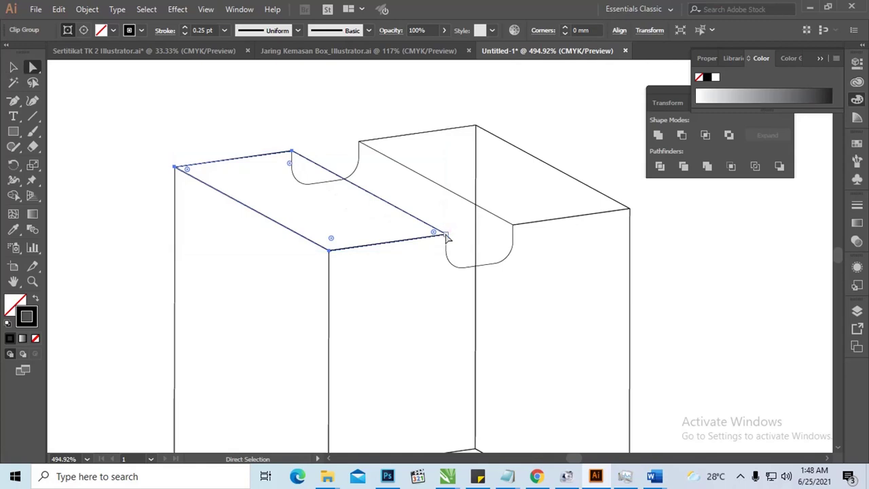
left_click_drag(446, 236, 508, 233)
key("ctrl+z")
Pull the hidden clipping path spanning the box's top face away from the edges and delete it.
left_click(186, 126)
left_click(292, 153)
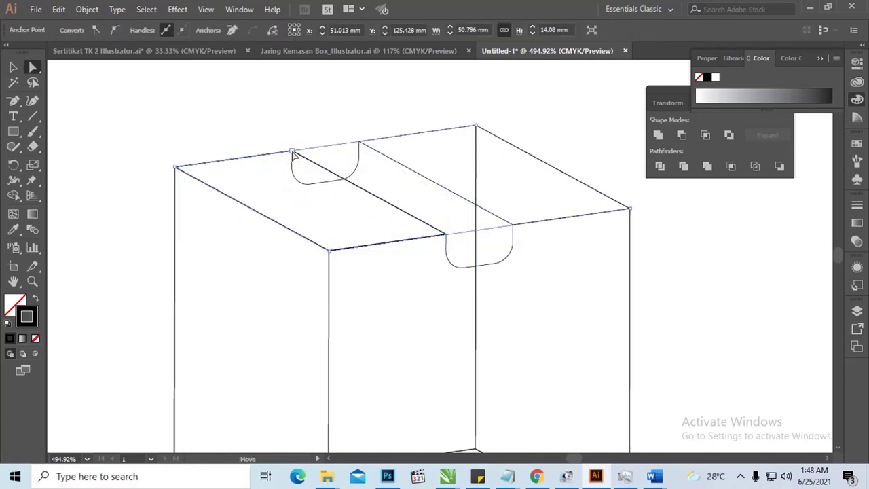
left_click_drag(293, 152, 351, 143)
key("ctrl")
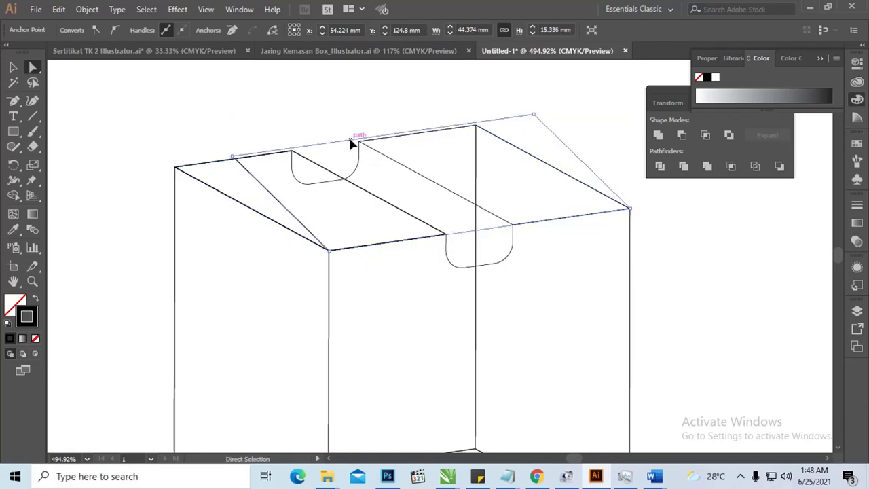
left_click(351, 144)
key("Delete")
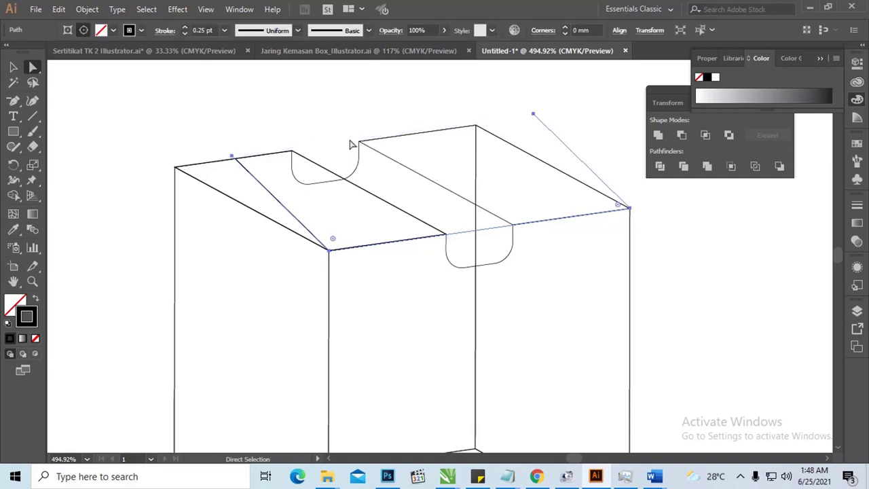
left_click(351, 143)
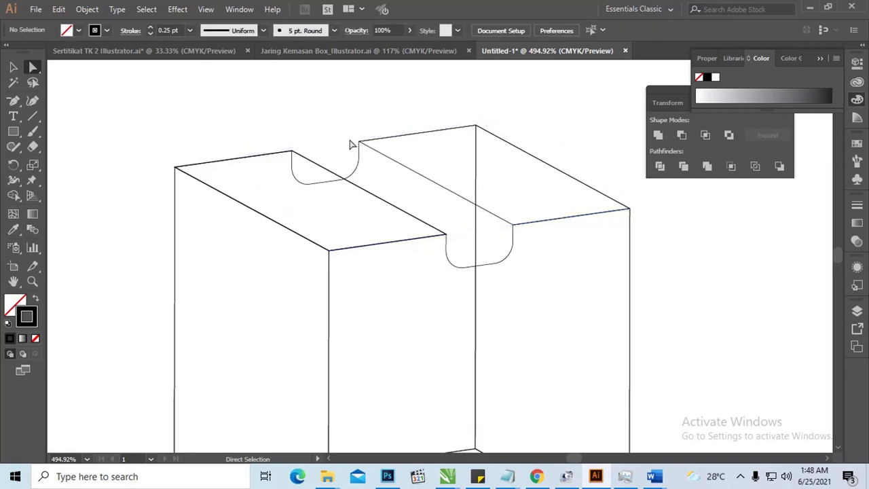
Select the path at the rear notch's outer corner for direct editing.
left_click(293, 153)
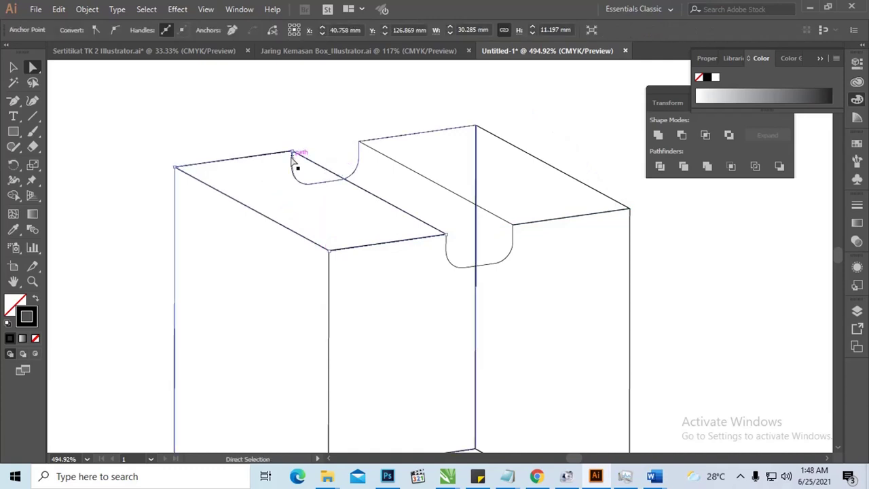